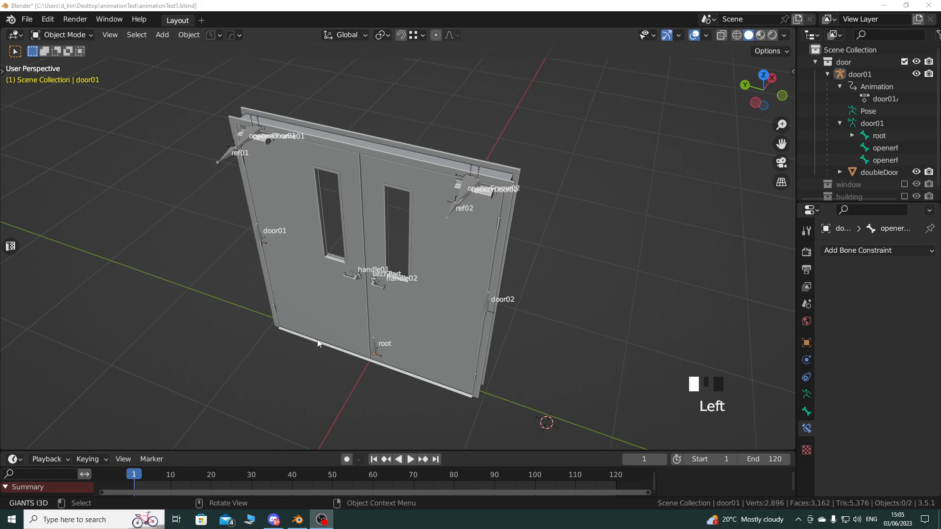
# Hide the door01 armature and play the double door animation, examining the moving closer arms up close.
pyautogui.moveTo(366, 331); pyautogui.dragTo(406, 308, button='middle')
pyautogui.click(916, 74)
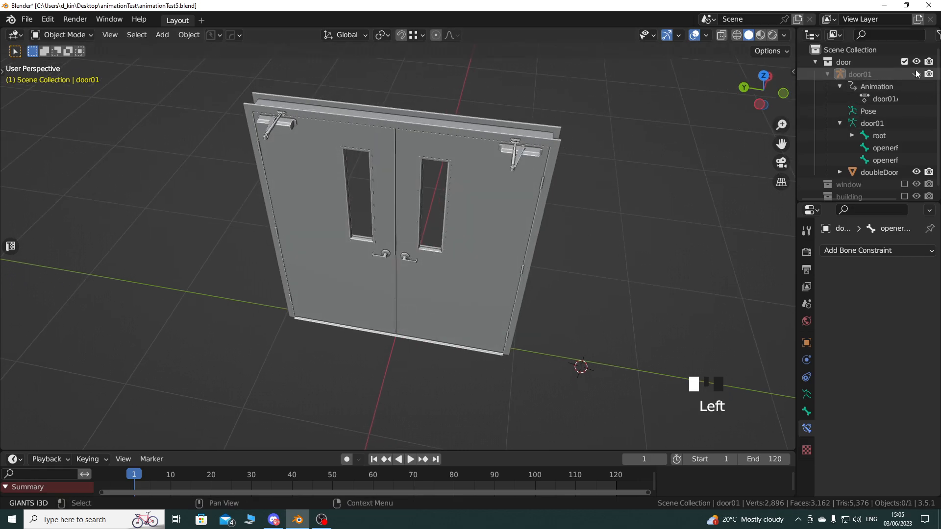
pyautogui.click(411, 458)
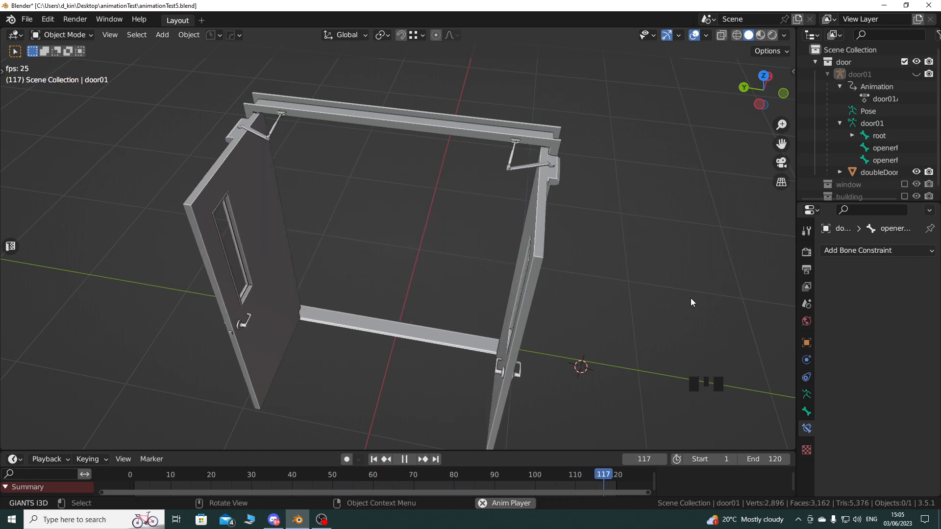
pyautogui.moveTo(664, 261); pyautogui.dragTo(428, 259, button='middle')
pyautogui.scroll(4, 495, 317)
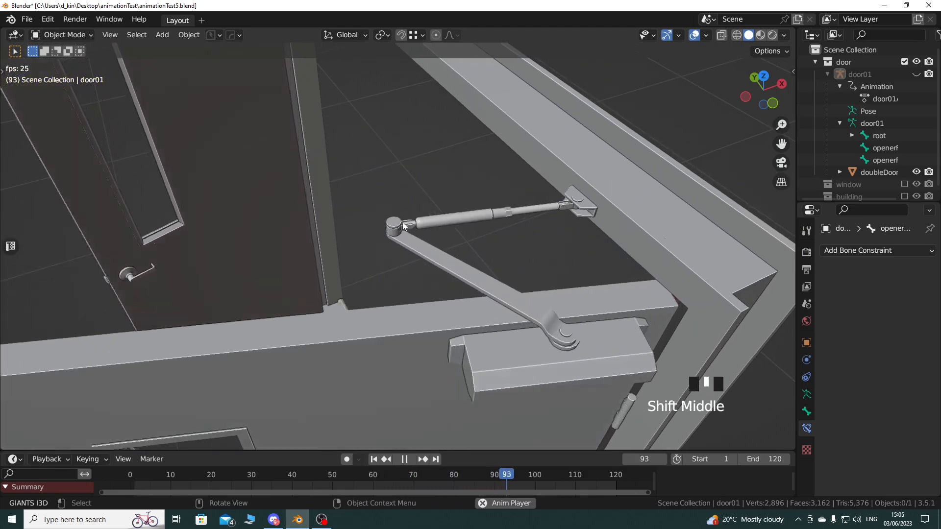
pyautogui.moveTo(265, 208); pyautogui.dragTo(382, 304, button='middle')
pyautogui.scroll(2, 539, 238)
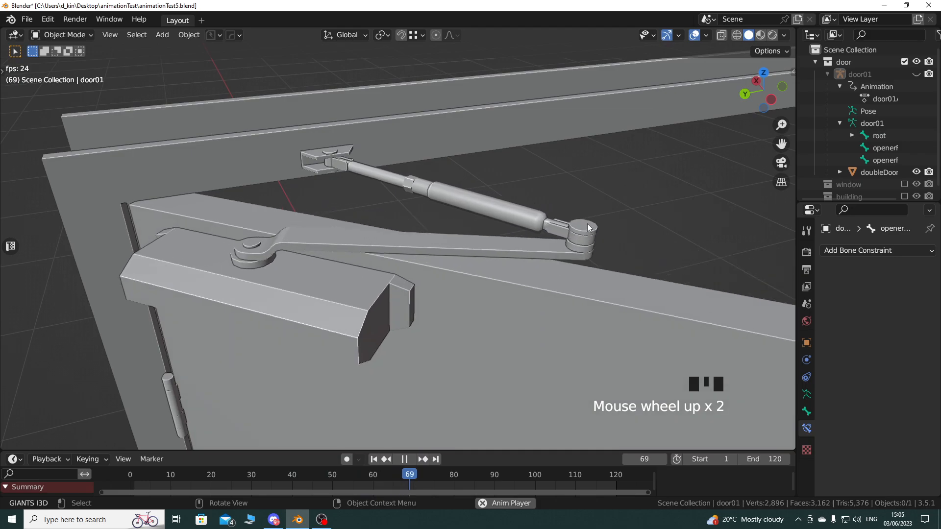
pyautogui.scroll(-8, 564, 240)
pyautogui.moveTo(520, 304); pyautogui.dragTo(419, 297, button='middle')
pyautogui.keyDown('shift'); pyautogui.moveTo(418, 297); pyautogui.dragTo(463, 260, button='middle'); pyautogui.keyUp('shift')
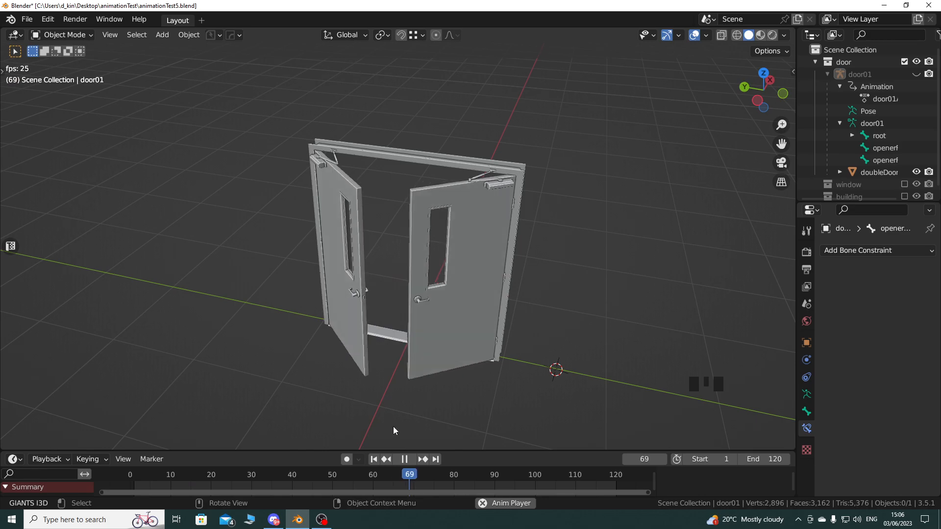
# Stop playback, scrub and replay the door animation to review the handle and door motion, and return to frame 1.
pyautogui.click(405, 459)
pyautogui.click(373, 459)
pyautogui.keyDown('shift'); pyautogui.moveTo(392, 336); pyautogui.dragTo(404, 300, button='middle'); pyautogui.keyUp('shift')
pyautogui.scroll(4, 401, 302)
pyautogui.keyDown('shift'); pyautogui.moveTo(394, 311); pyautogui.dragTo(345, 376, button='middle'); pyautogui.keyUp('shift')
pyautogui.moveTo(142, 473); pyautogui.dragTo(413, 485)
pyautogui.scroll(-4, 410, 346)
pyautogui.click(411, 459)
pyautogui.moveTo(587, 476); pyautogui.dragTo(134, 474)
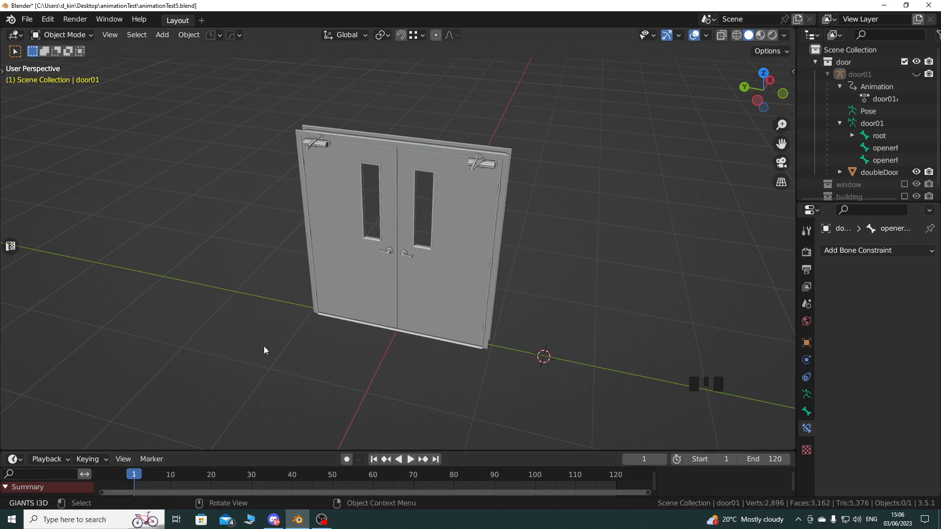
# Show the door01 armature again and save the file as the incremental version animationTest6.
pyautogui.middleClick(588, 289)
pyautogui.click(868, 74)
pyautogui.click(916, 74)
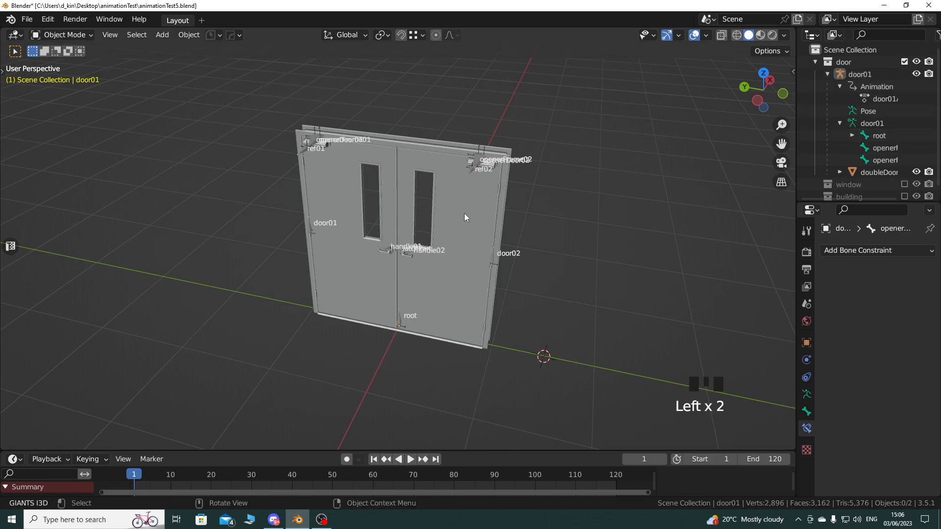
pyautogui.moveTo(474, 452); pyautogui.dragTo(495, 442)
pyautogui.moveTo(456, 259); pyautogui.dragTo(264, 174, button='middle')
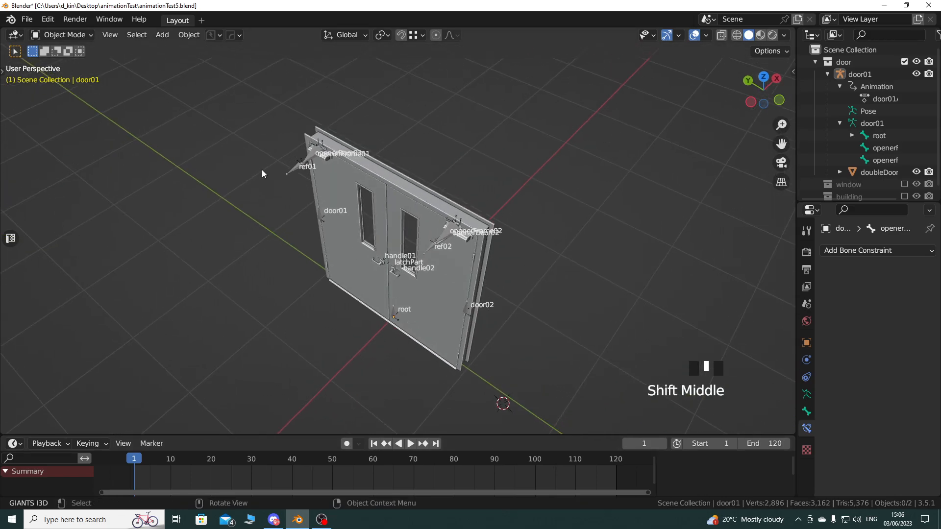
pyautogui.click(214, 38)
pyautogui.click(215, 79)
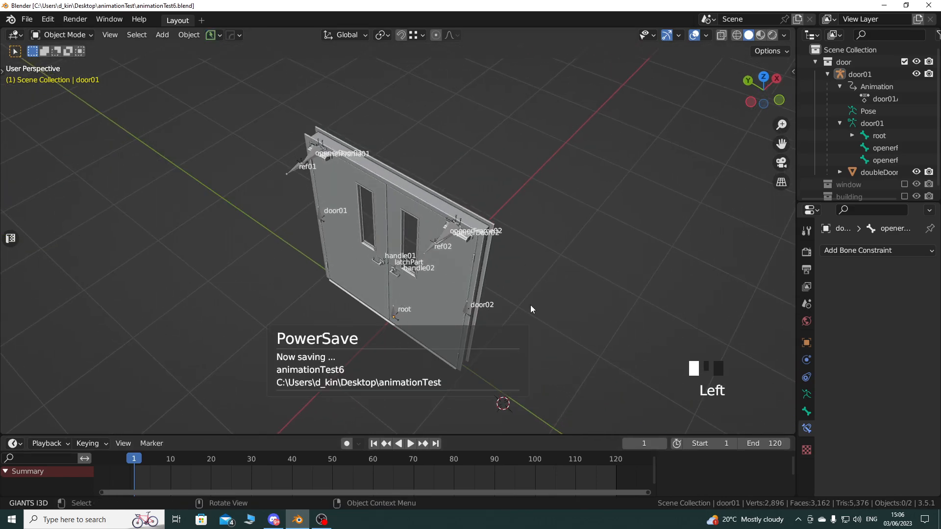
# Scrub through the opening frames of the animation to examine the handle and latch timing, stopping at frame 20.
pyautogui.moveTo(533, 294); pyautogui.dragTo(362, 300, button='middle')
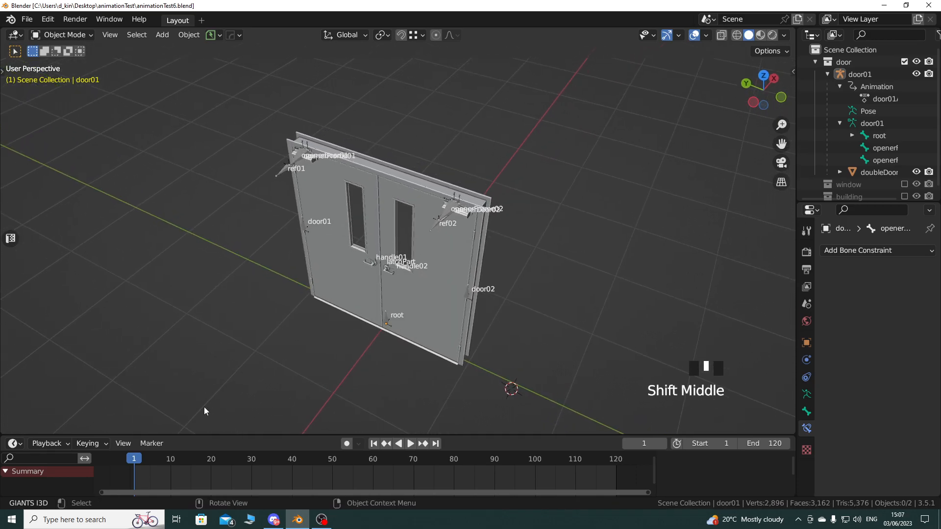
pyautogui.moveTo(136, 473)
pyautogui.mouseDown()
pyautogui.moveTo(451, 468)
pyautogui.moveTo(134, 466)
pyautogui.mouseUp()
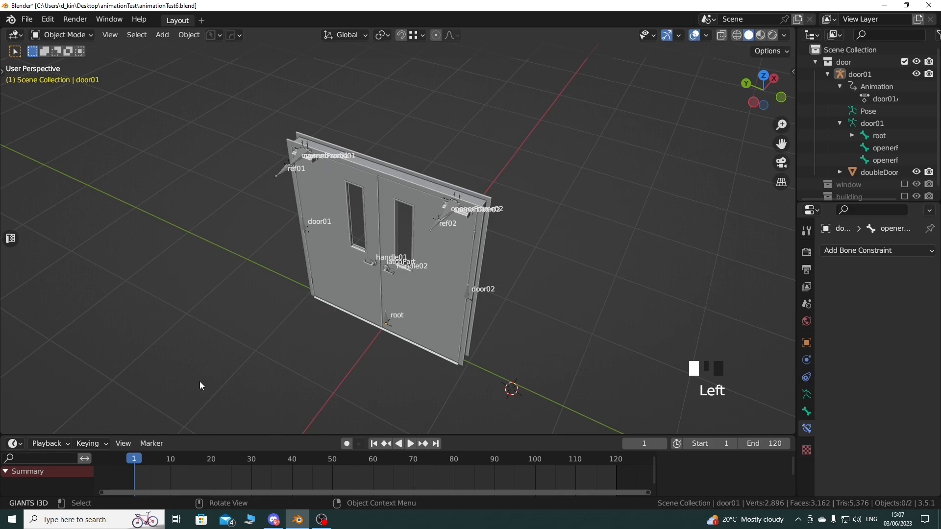
pyautogui.moveTo(145, 464); pyautogui.dragTo(198, 470)
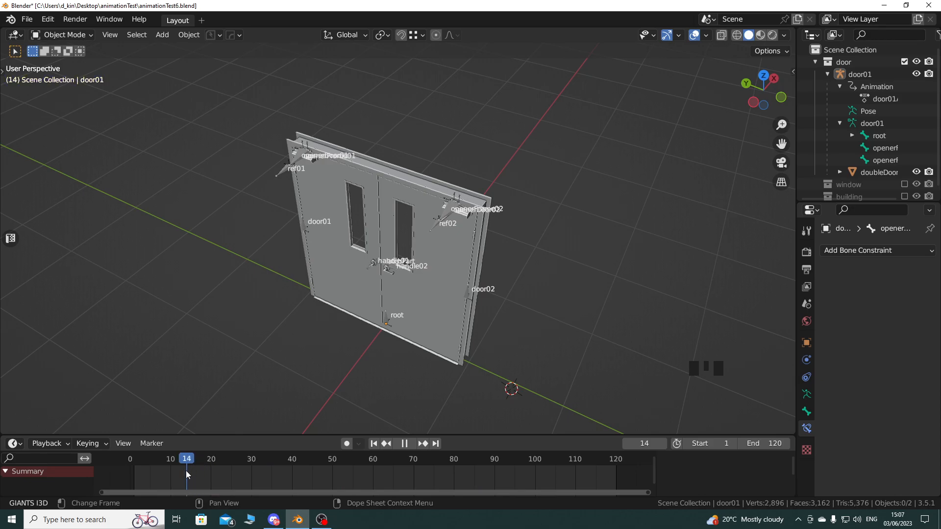
pyautogui.moveTo(230, 434); pyautogui.dragTo(231, 404)
pyautogui.moveTo(190, 430)
pyautogui.mouseDown()
pyautogui.moveTo(147, 429)
pyautogui.moveTo(507, 429)
pyautogui.moveTo(137, 440)
pyautogui.moveTo(194, 440)
pyautogui.mouseUp()
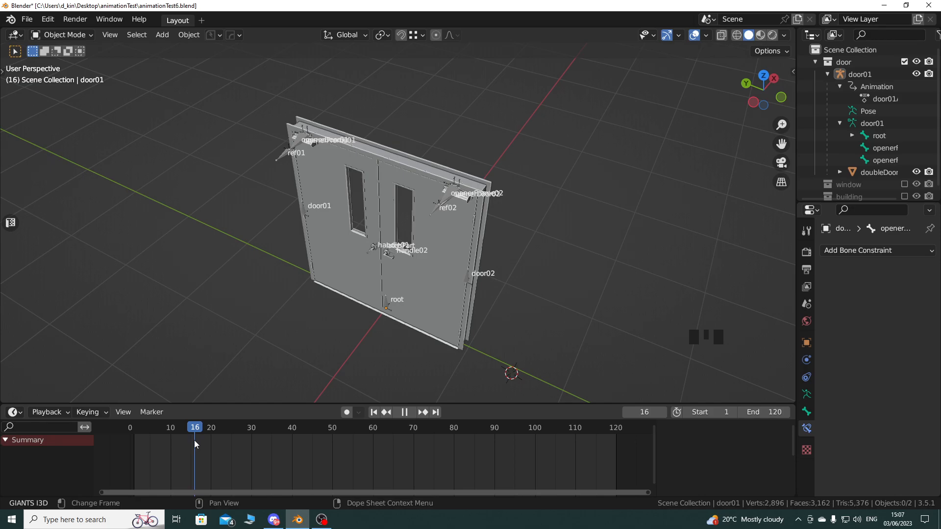
pyautogui.moveTo(194, 440); pyautogui.dragTo(237, 443)
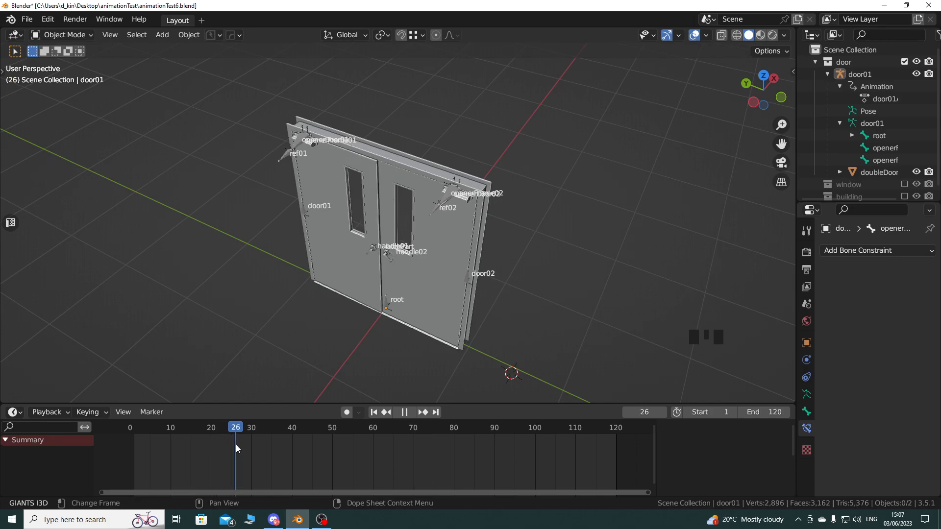
pyautogui.press('space')
pyautogui.moveTo(235, 428); pyautogui.dragTo(211, 434)
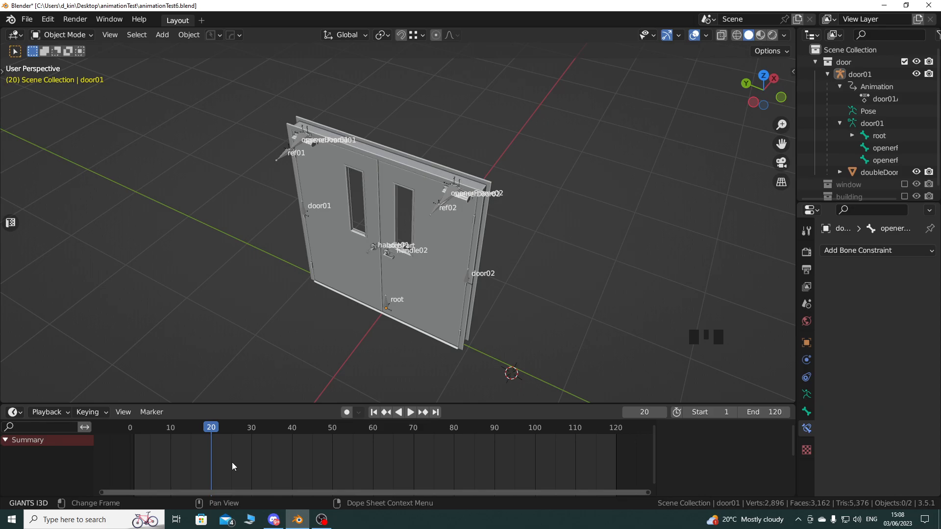
# Select the door01 armature at the second door's closer to list its keyframes in the timeline.
pyautogui.moveTo(427, 268); pyautogui.dragTo(371, 249, button='middle')
pyautogui.click(392, 254)
pyautogui.scroll(3, 358, 286)
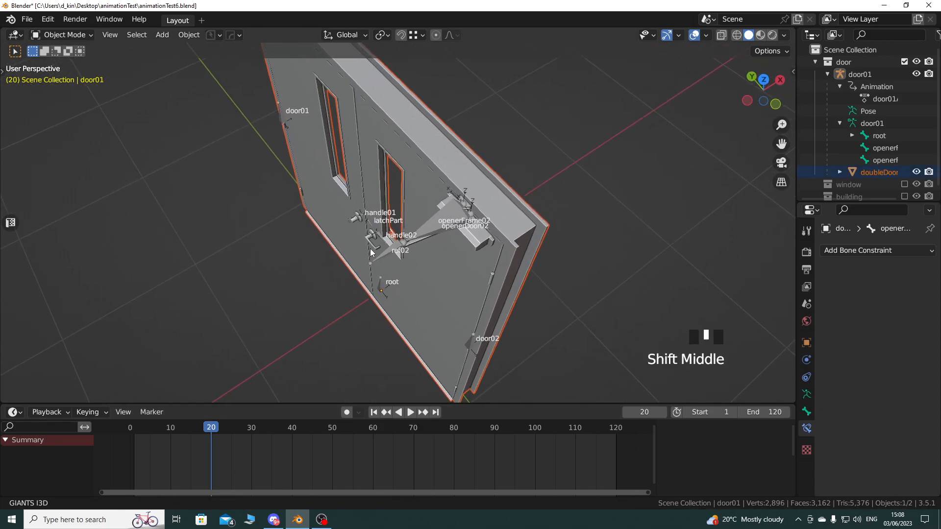
pyautogui.scroll(2, 371, 249)
pyautogui.hotkey('alt', 'a')
pyautogui.click(440, 223)
pyautogui.keyDown('shift'); pyautogui.moveTo(422, 277); pyautogui.dragTo(392, 296, button='middle'); pyautogui.keyUp('shift')
pyautogui.scroll(2, 391, 294)
pyautogui.click(430, 244)
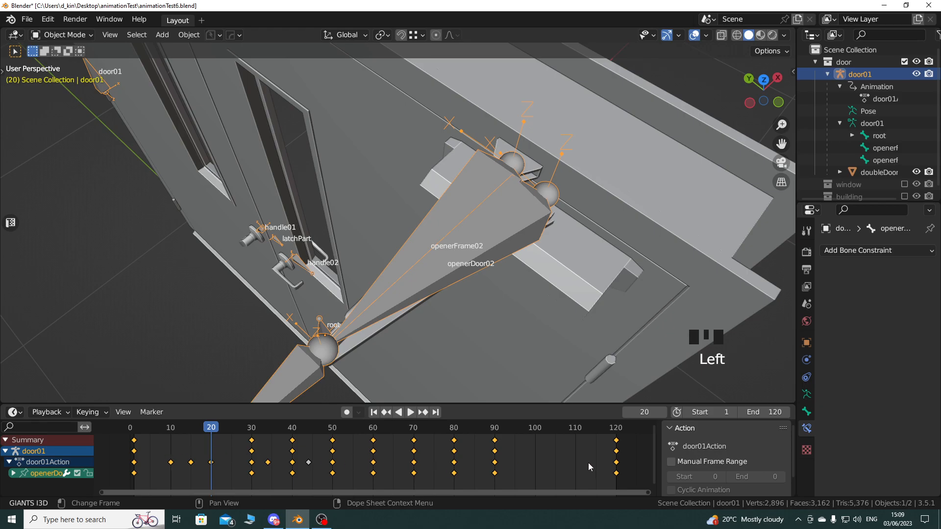
# Put the door01 armature into Pose Mode and select all of its bones.
pyautogui.scroll(-2, 388, 334)
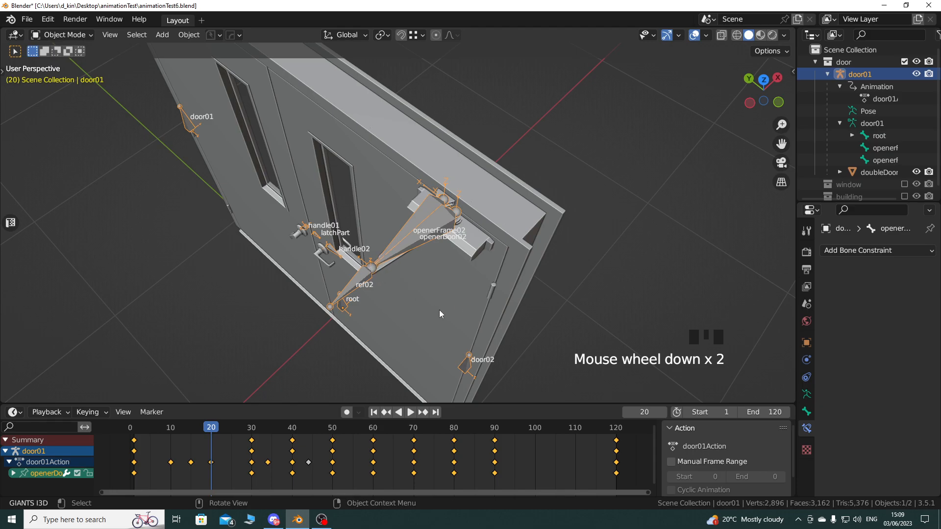
pyautogui.scroll(-1, 421, 312)
pyautogui.moveTo(423, 265); pyautogui.dragTo(424, 297, button='middle')
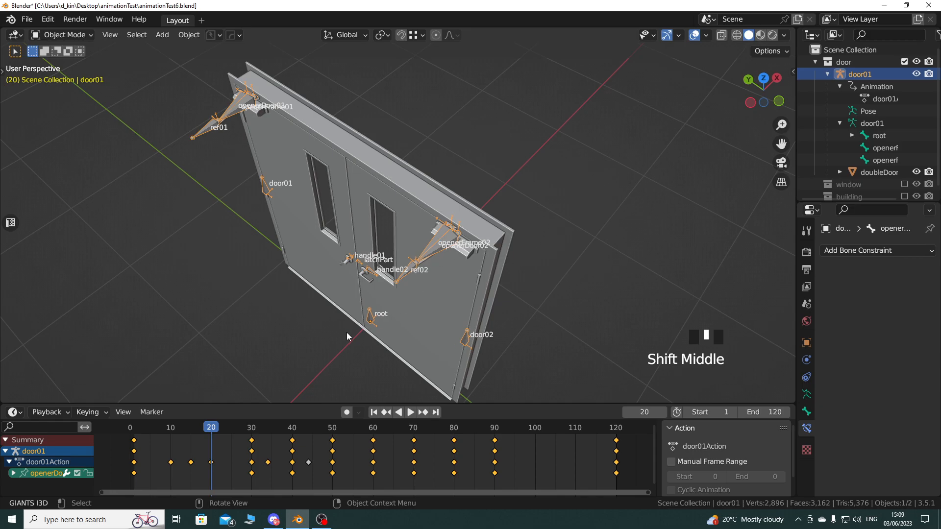
pyautogui.scroll(-2, 384, 307)
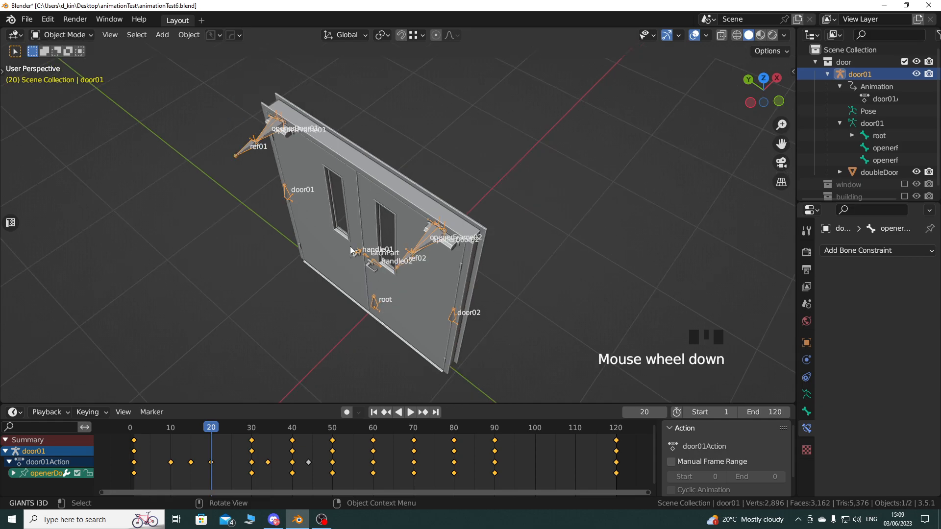
pyautogui.keyDown('shift'); pyautogui.moveTo(370, 292); pyautogui.dragTo(414, 267, button='middle'); pyautogui.keyUp('shift')
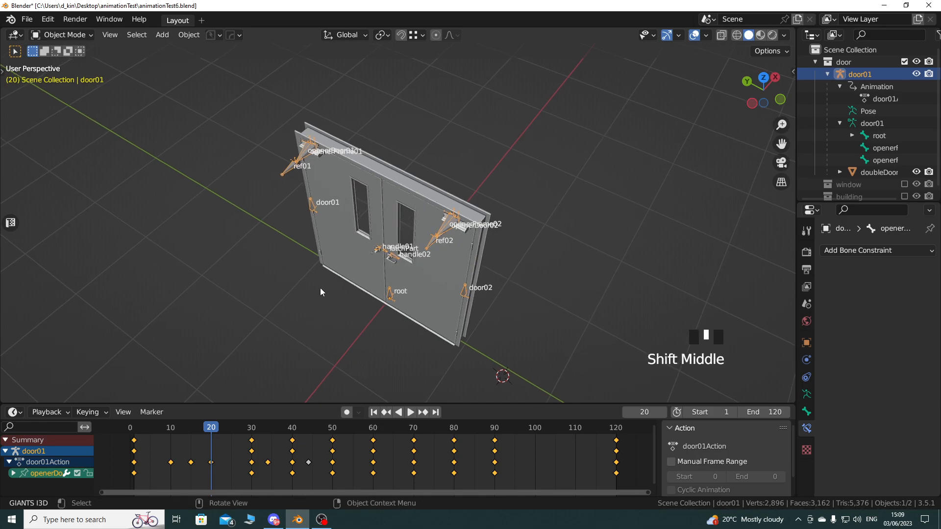
pyautogui.hotkey('ctrl', 'Tab')
pyautogui.press('a')
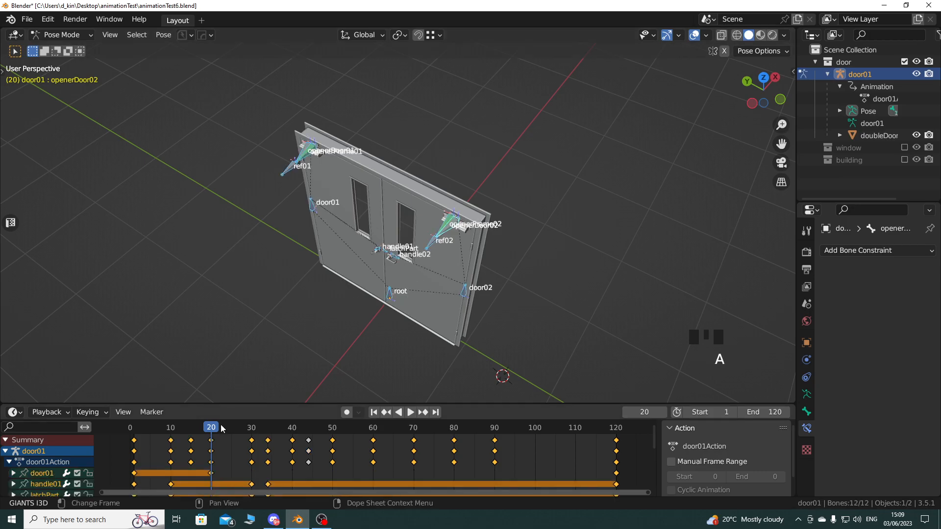
# Enlarge the timeline to show every bone channel, go to frame 1, and select all keyframes and bones.
pyautogui.moveTo(233, 405); pyautogui.dragTo(234, 327)
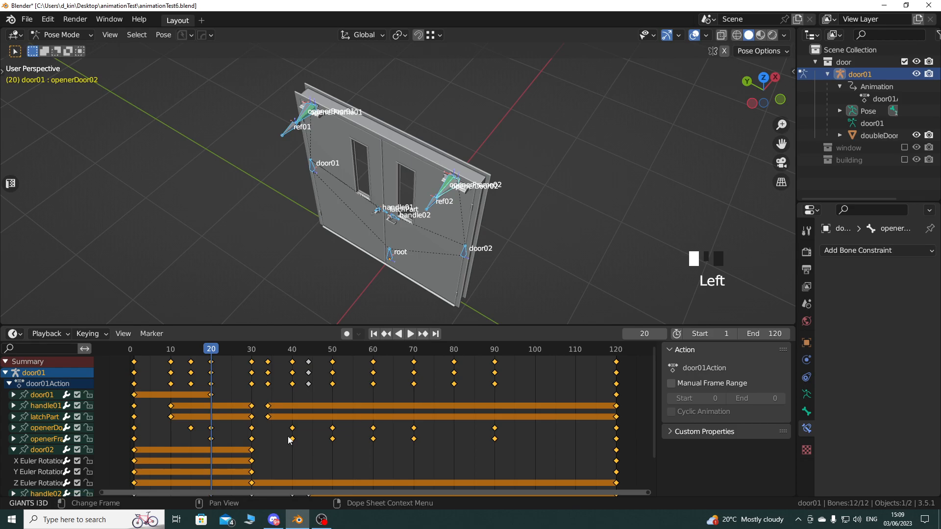
pyautogui.moveTo(215, 351); pyautogui.dragTo(134, 356)
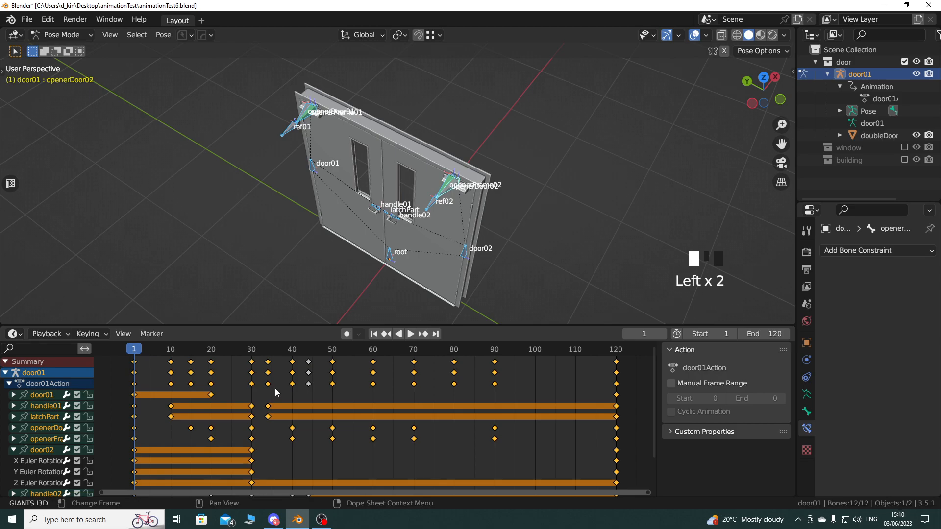
pyautogui.press('a')
pyautogui.press('a')
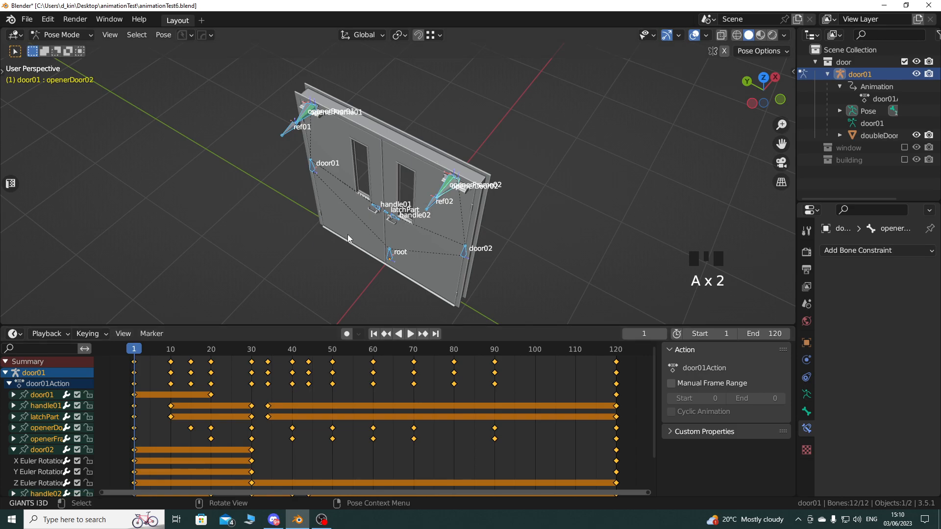
pyautogui.press('a')
pyautogui.moveTo(326, 326); pyautogui.dragTo(326, 284)
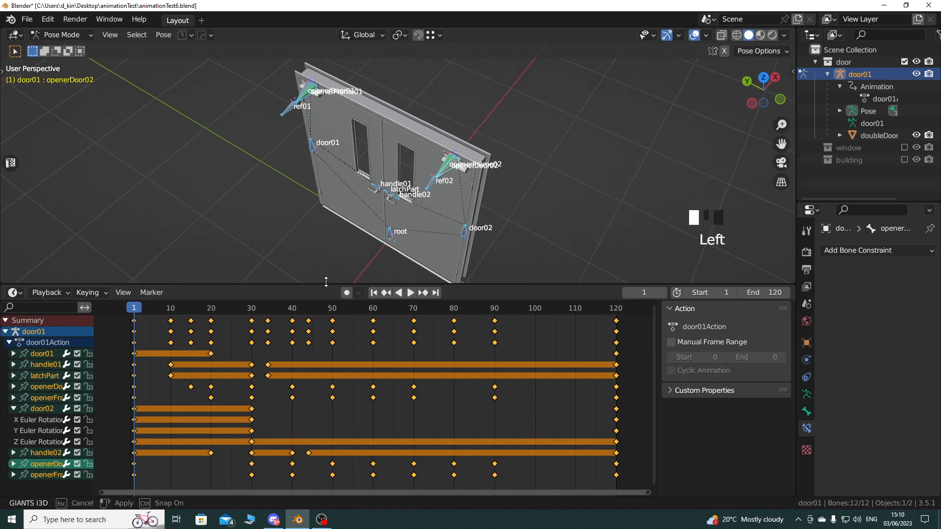
pyautogui.press('a')
# Save the file as the incremental version animationTest7 before baking the animation.
pyautogui.click(163, 35)
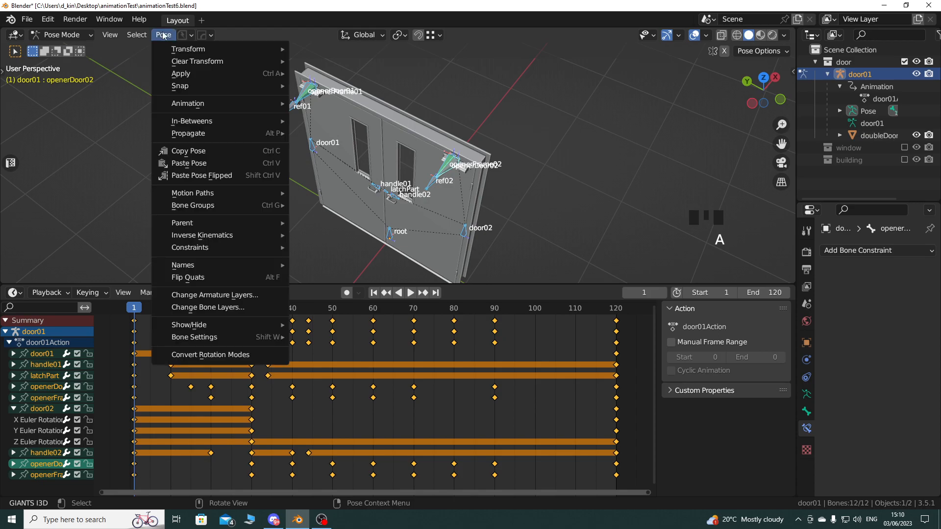
pyautogui.moveTo(210, 105)
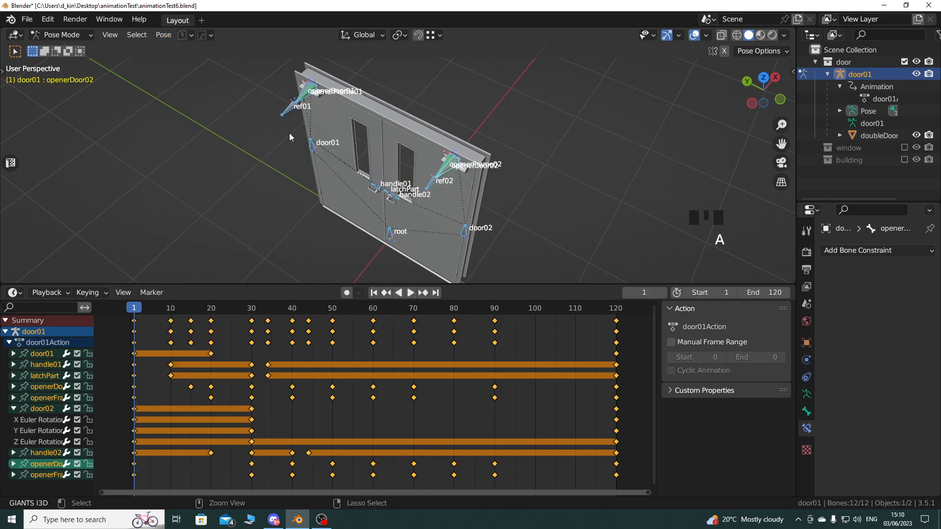
pyautogui.click(189, 37)
pyautogui.click(189, 78)
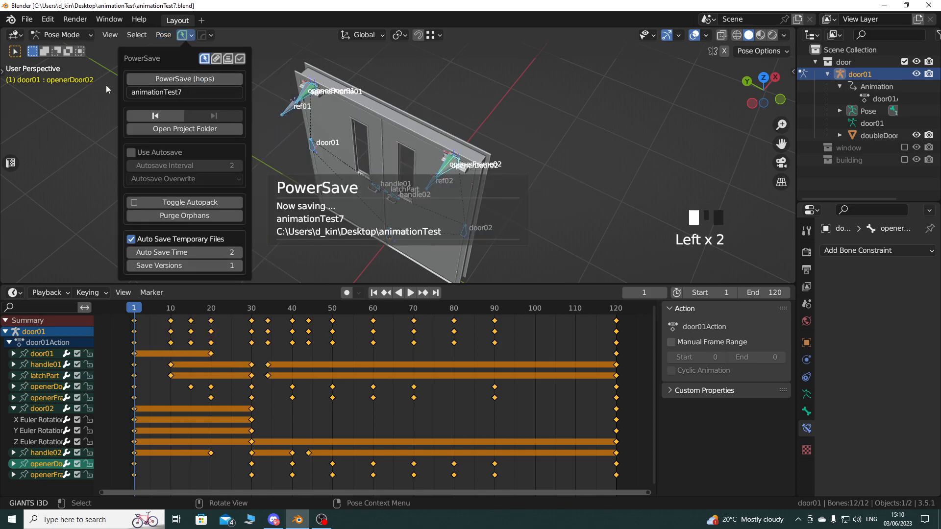
# Bake the selected bones' pose action from frame 1 to 120 with a frame step of 5.
pyautogui.click(162, 40)
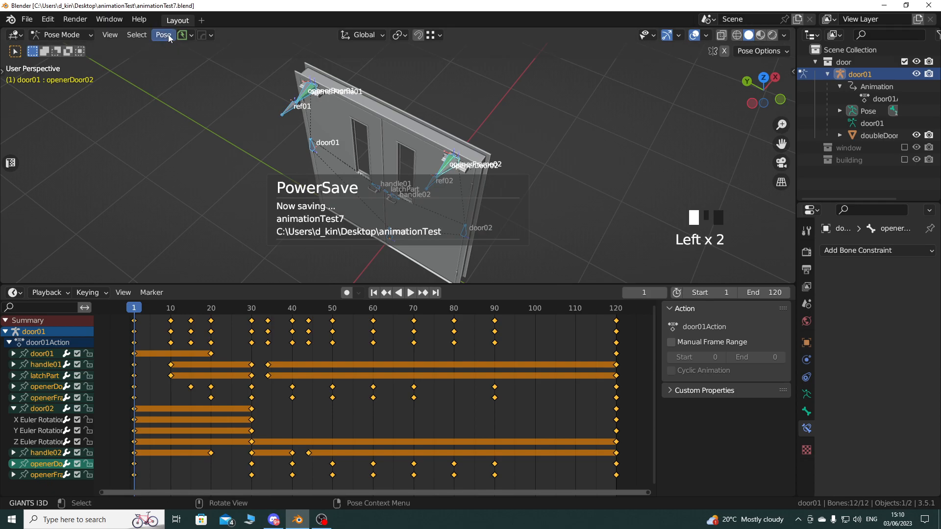
pyautogui.click(169, 39)
pyautogui.moveTo(220, 108)
pyautogui.click(368, 157)
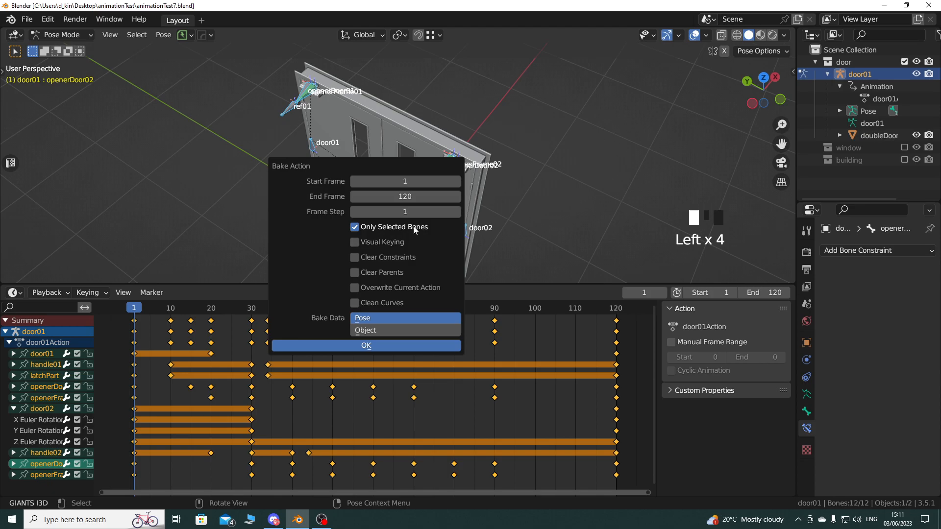
pyautogui.click(457, 212)
pyautogui.doubleClick(457, 213)
pyautogui.click(356, 346)
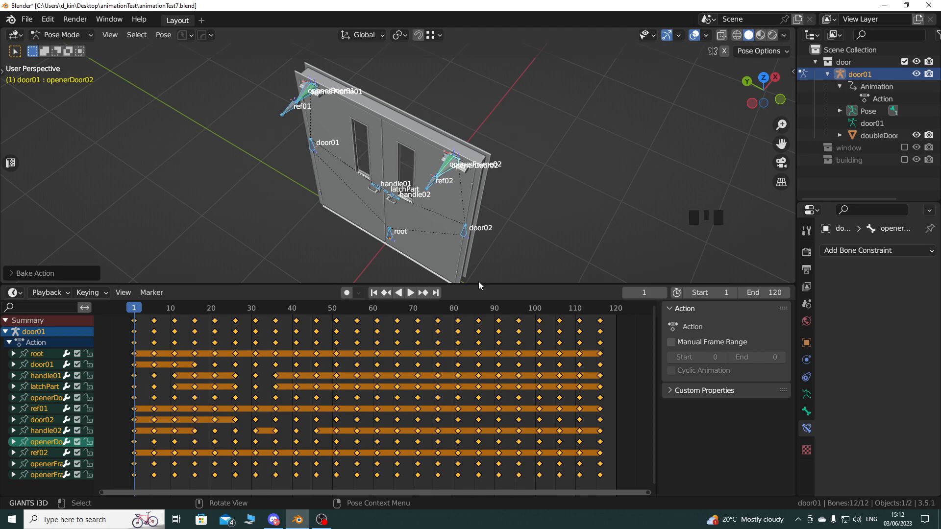
# Return to Object Mode with nothing selected and play the baked animation with the door01 armature hidden.
pyautogui.moveTo(478, 284); pyautogui.dragTo(471, 447)
pyautogui.press('Tab')
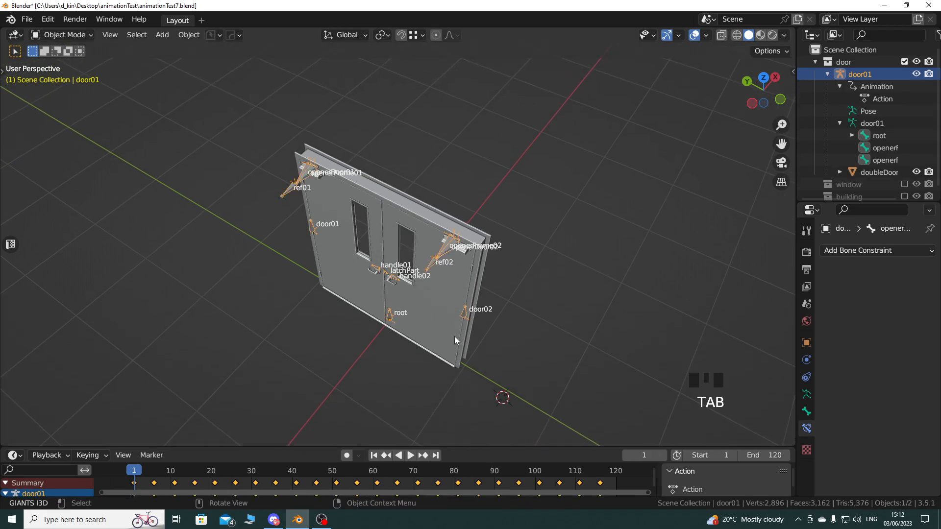
pyautogui.hotkey('alt', 'a')
pyautogui.click(414, 458)
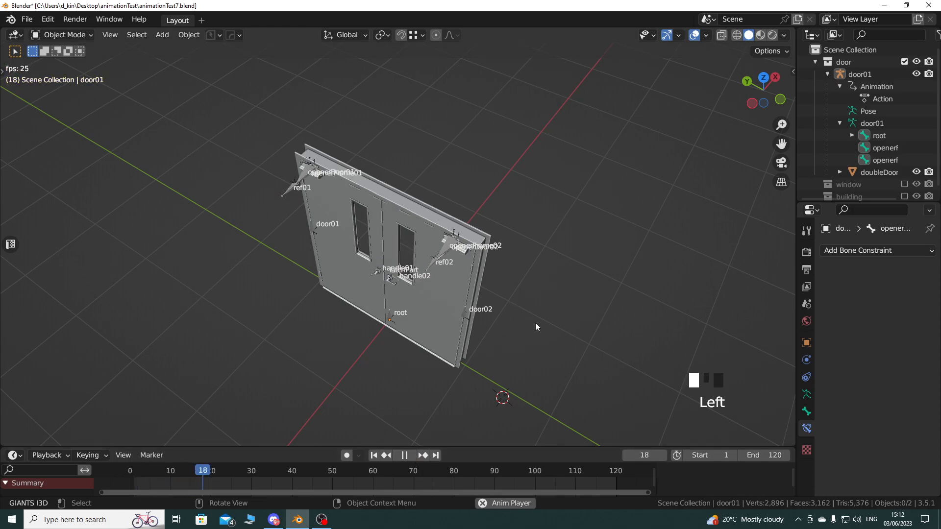
pyautogui.click(916, 74)
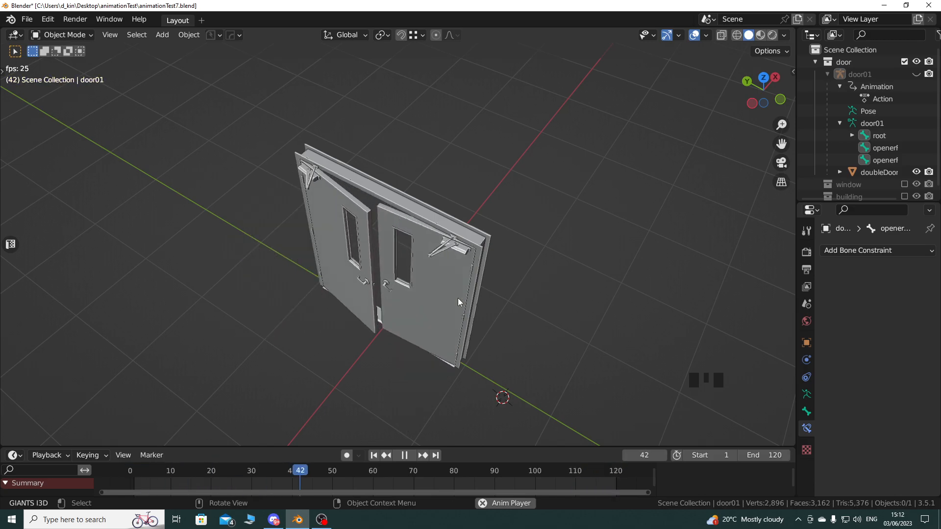
# Examine the door closer arms up close while the baked animation plays.
pyautogui.scroll(4, 427, 304)
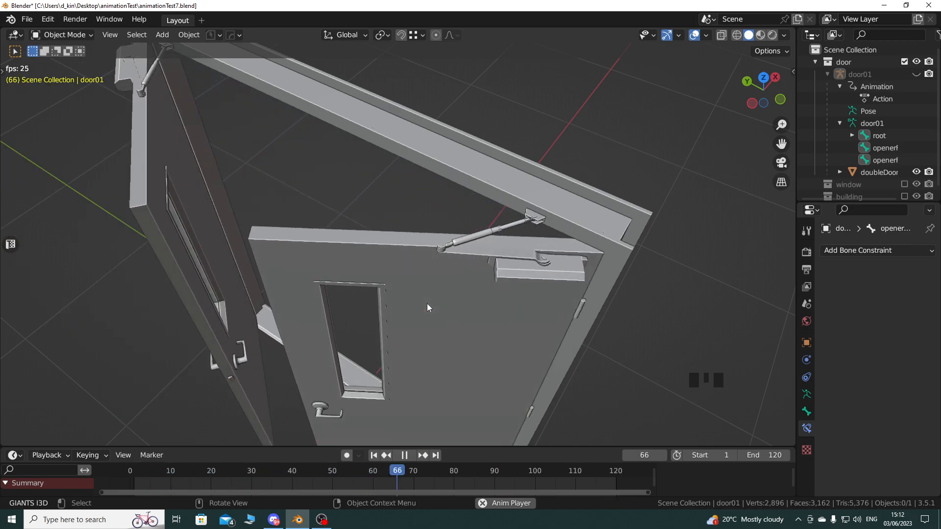
pyautogui.scroll(-2, 428, 304)
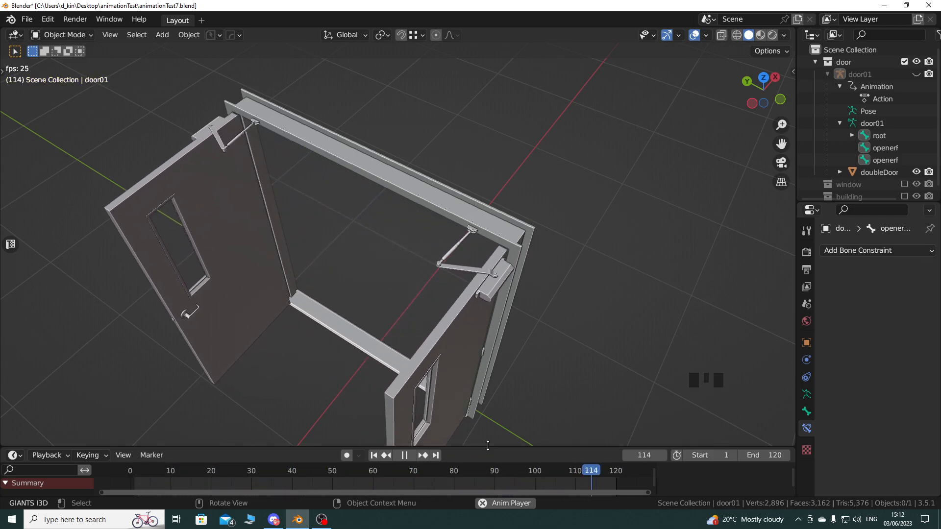
pyautogui.keyDown('shift'); pyautogui.moveTo(455, 363); pyautogui.dragTo(449, 351, button='middle'); pyautogui.keyUp('shift')
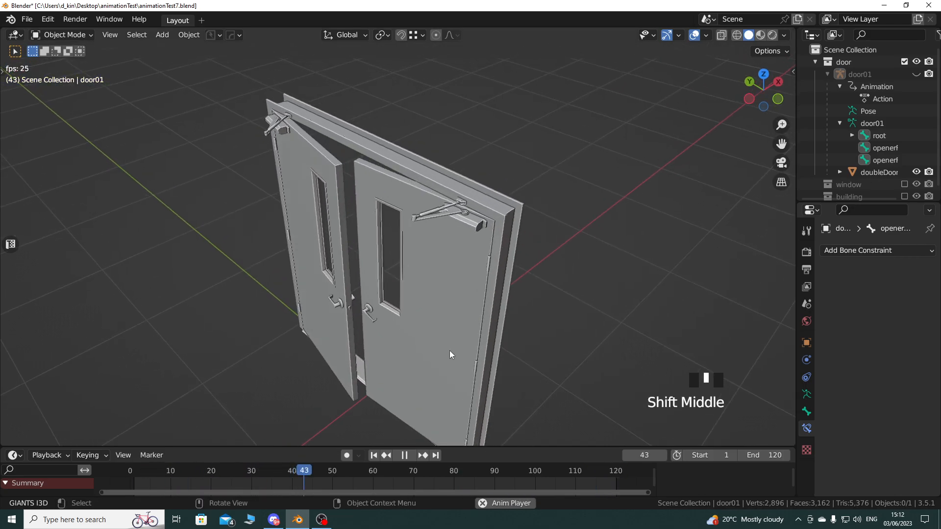
pyautogui.scroll(3, 448, 310)
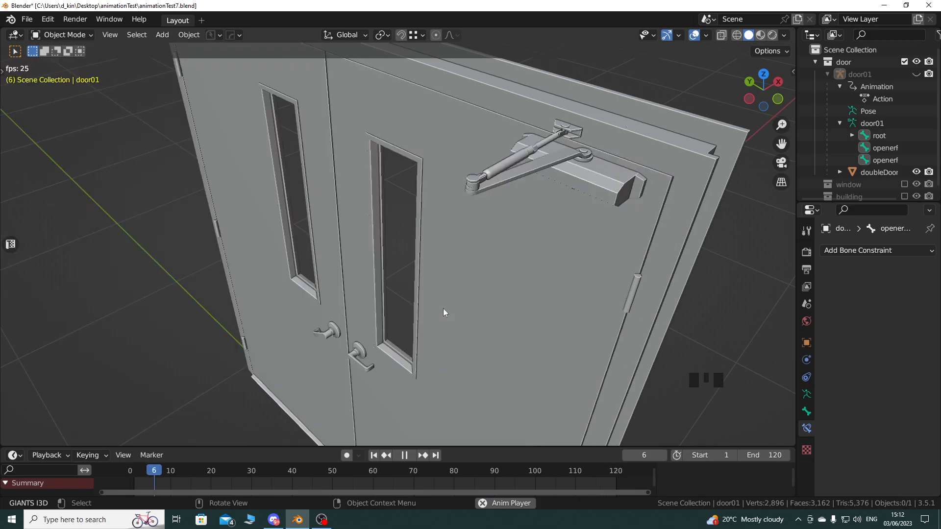
# Enlarge the timeline, stop the playback and return to frame 1.
pyautogui.moveTo(511, 447); pyautogui.dragTo(465, 352)
pyautogui.scroll(-4, 464, 284)
pyautogui.moveTo(455, 214); pyautogui.dragTo(443, 243, button='middle')
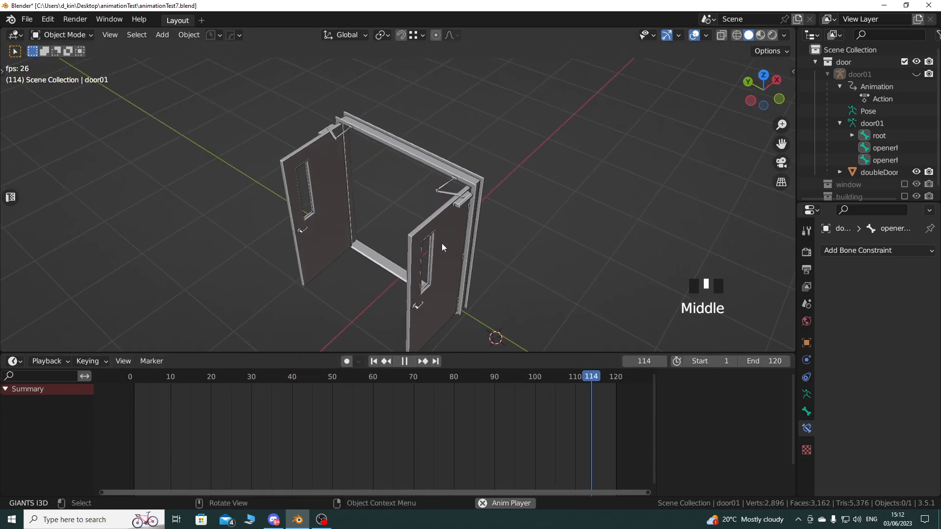
pyautogui.scroll(-1, 442, 243)
pyautogui.click(428, 365)
pyautogui.click(405, 361)
pyautogui.click(373, 361)
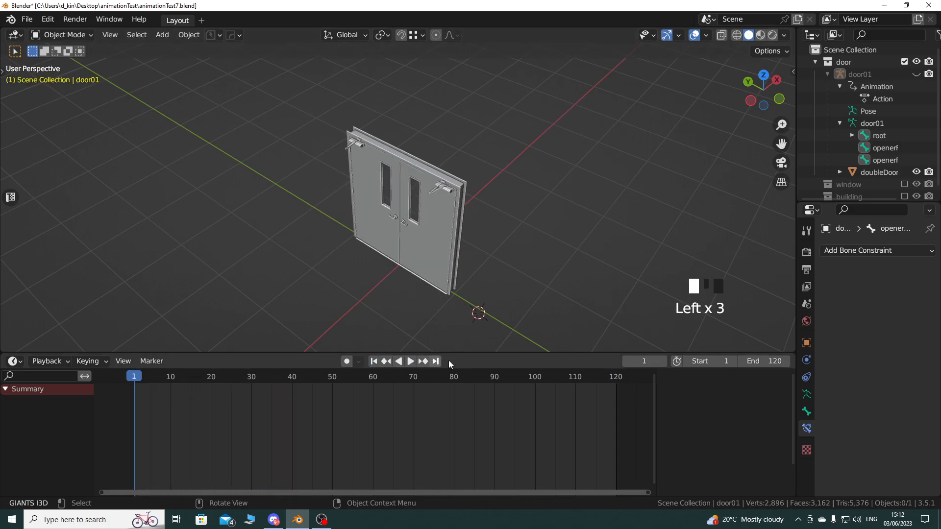
# Unhide the door01 armature, select it and switch it to Pose Mode.
pyautogui.click(916, 74)
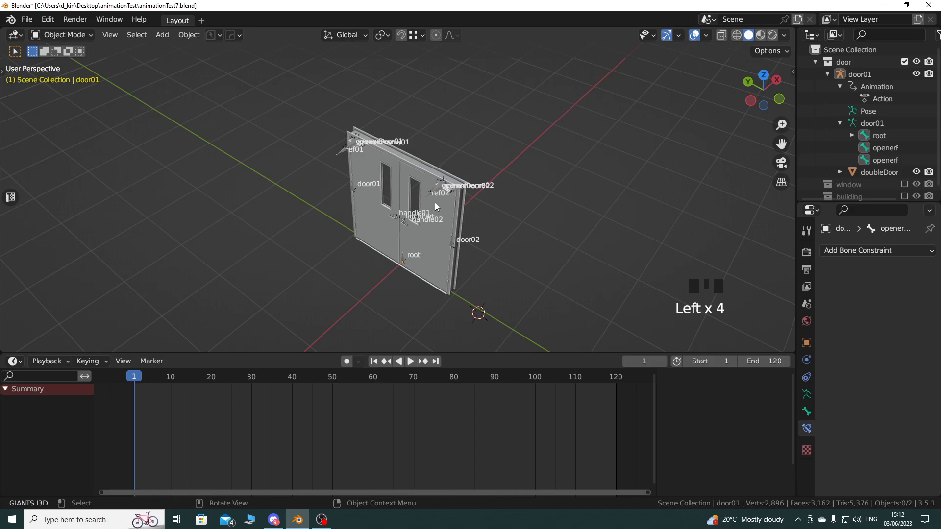
pyautogui.click(405, 260)
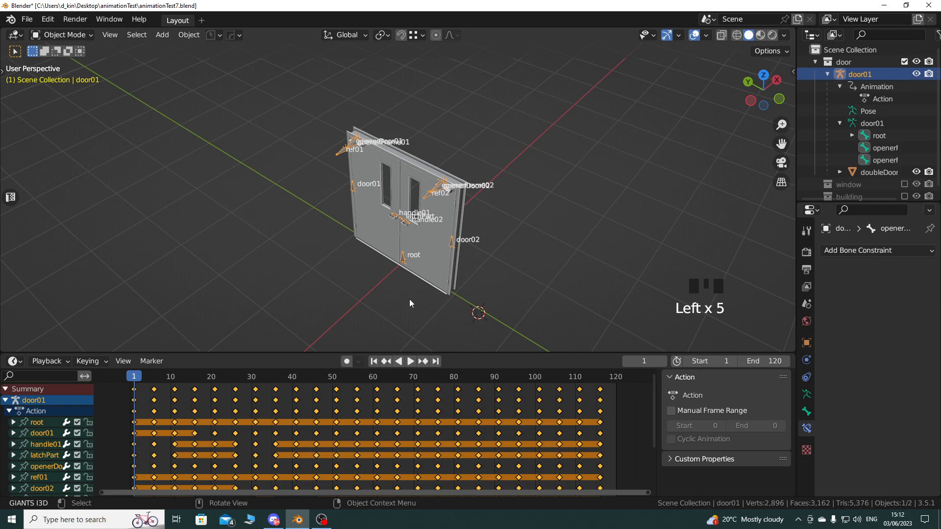
pyautogui.press('Tab')
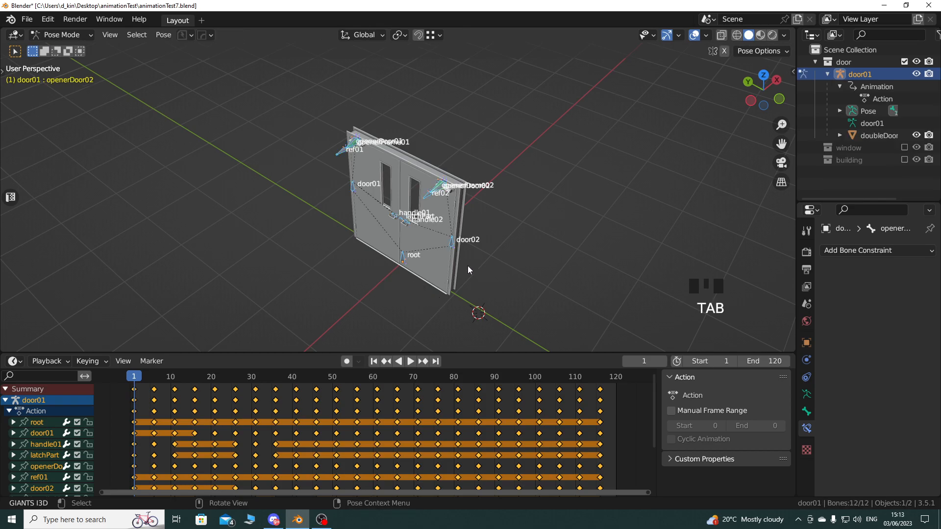
# Select the door02 bone and scrub through its baked keyframes to frame 114 and back to frame 1.
pyautogui.click(452, 242)
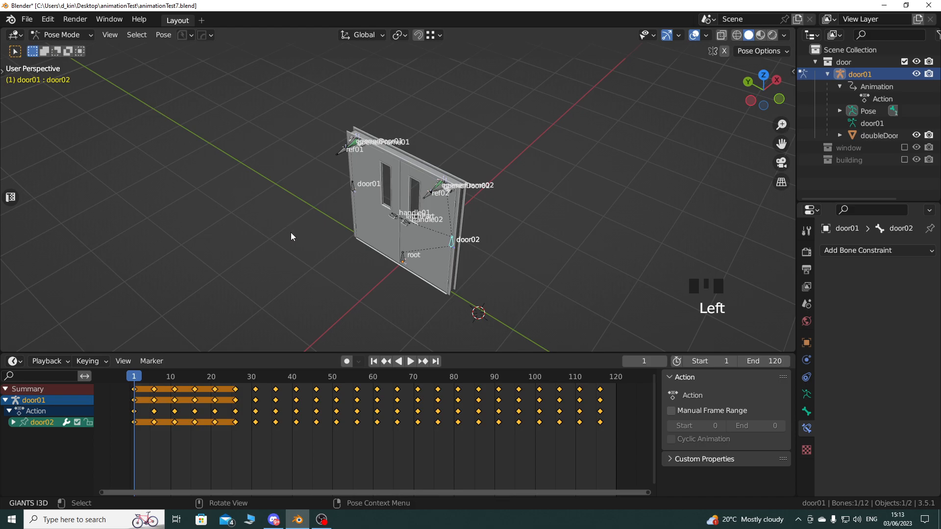
pyautogui.moveTo(149, 375); pyautogui.dragTo(592, 380)
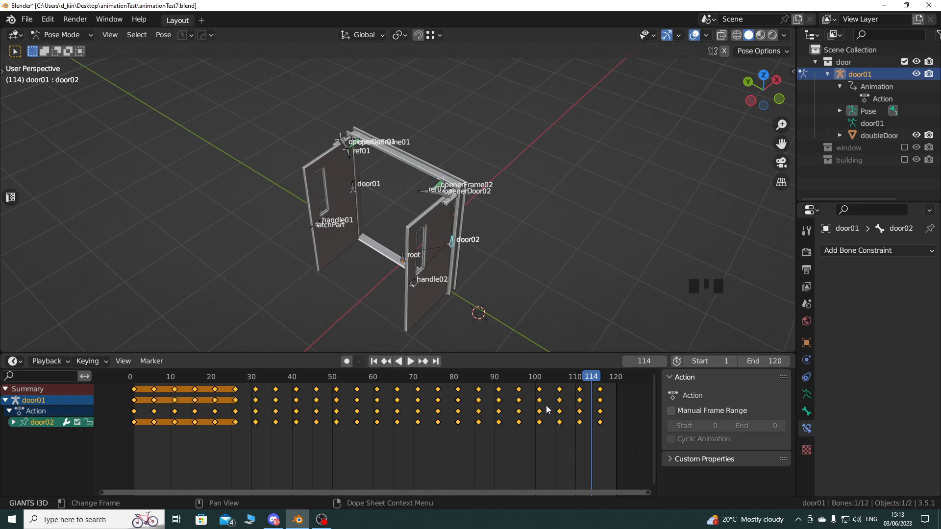
pyautogui.moveTo(209, 376); pyautogui.dragTo(135, 378)
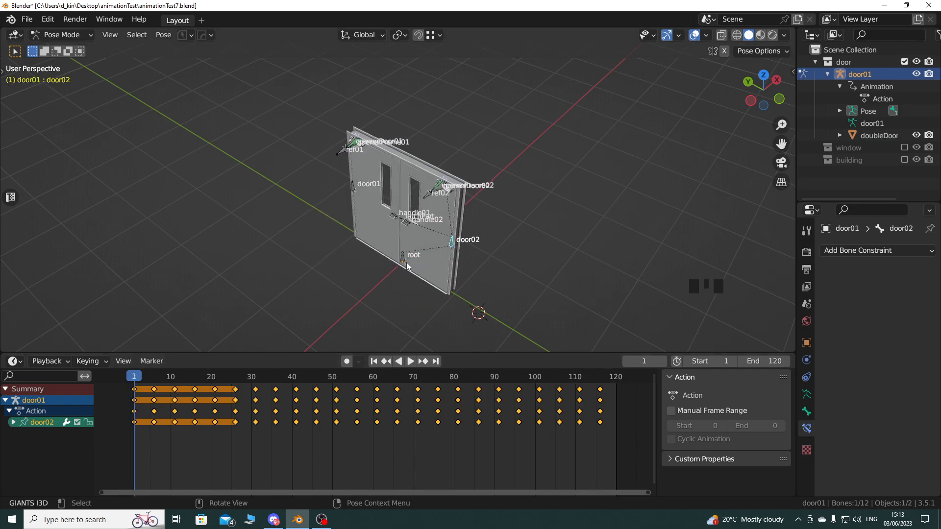
# Inspect the baked keyframes and bone constraints of the root, openerDoor02 and openerFrame02 bones.
pyautogui.click(403, 260)
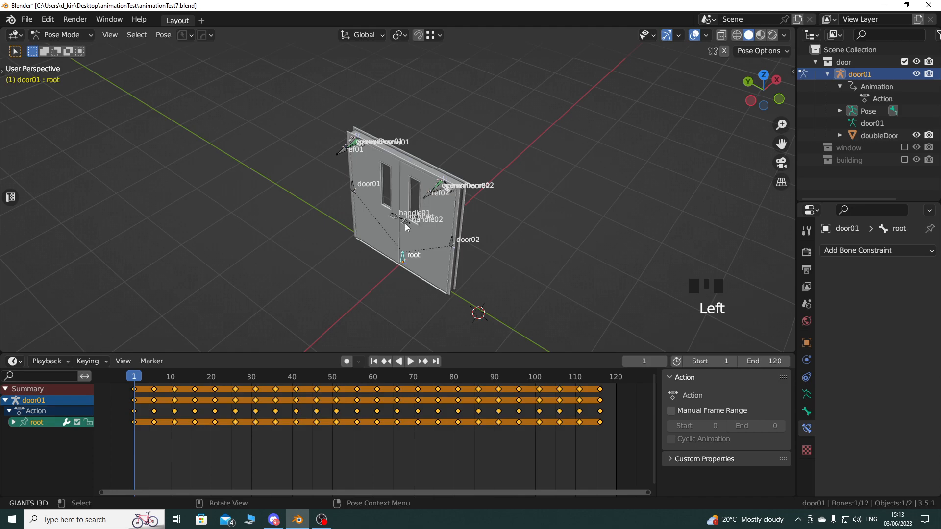
pyautogui.scroll(4, 412, 221)
pyautogui.click(452, 218)
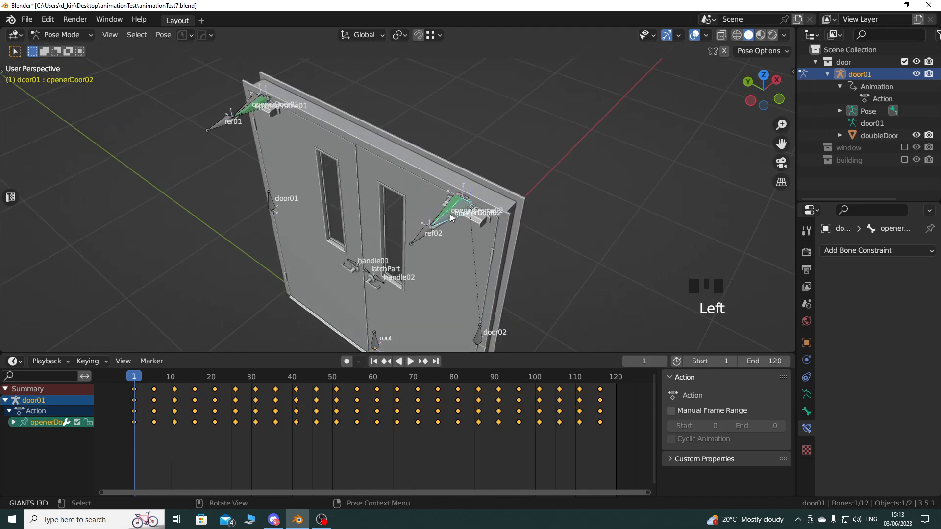
pyautogui.click(449, 207)
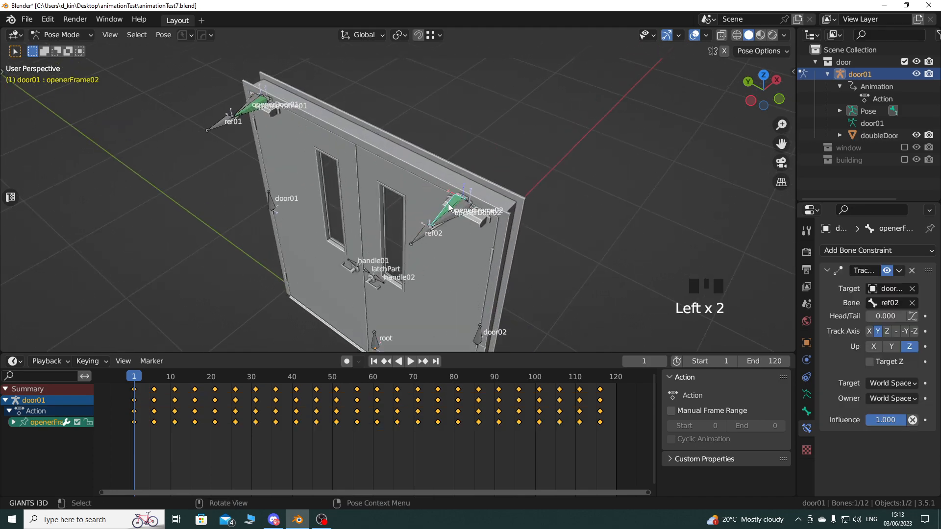
pyautogui.click(455, 217)
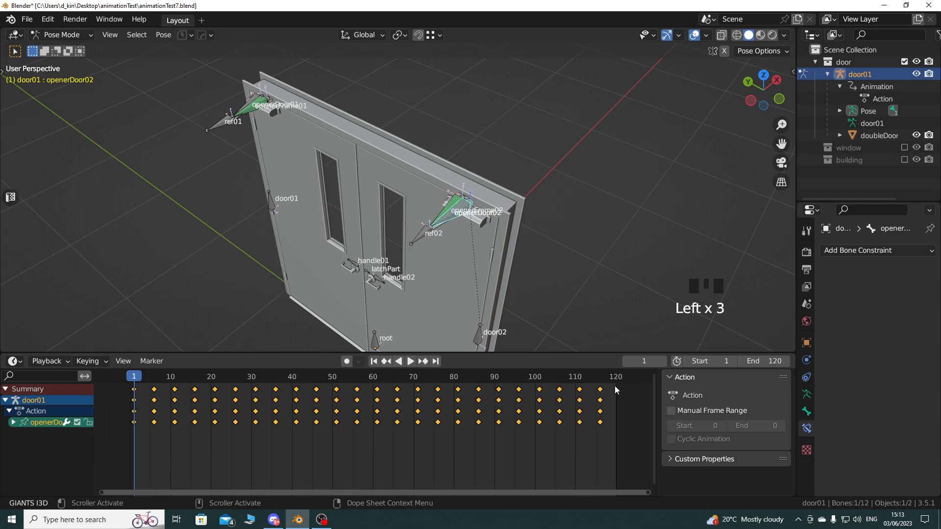
# Scrub and play the animation with openerDoor02 selected, then stop and return to frame 1.
pyautogui.moveTo(153, 377); pyautogui.dragTo(410, 361)
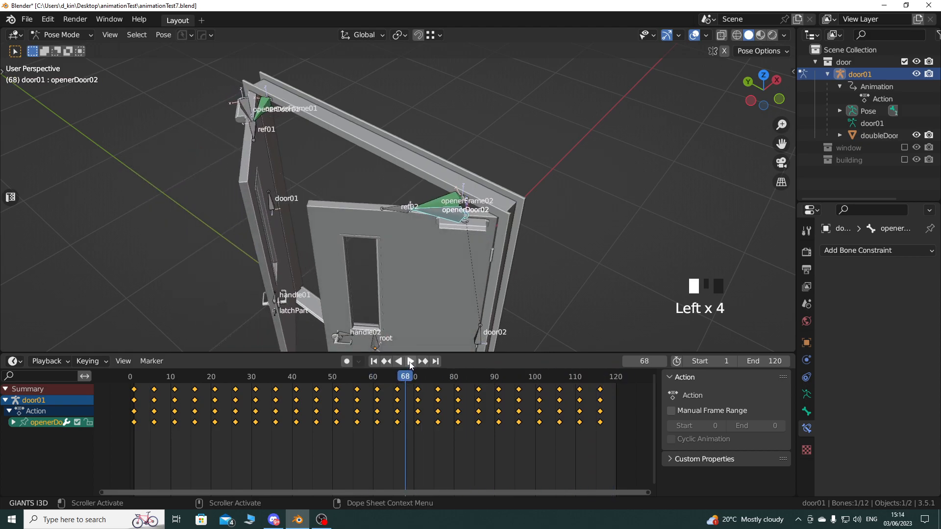
pyautogui.click(410, 360)
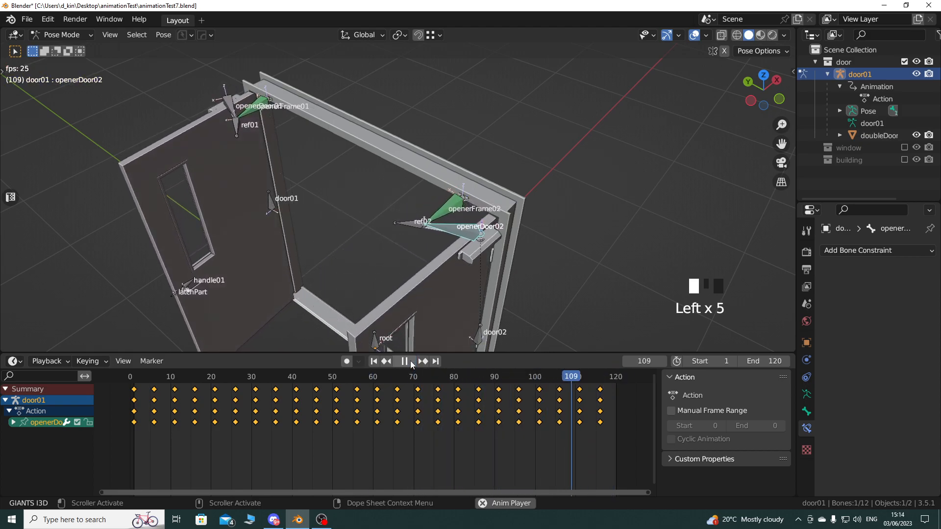
pyautogui.click(410, 361)
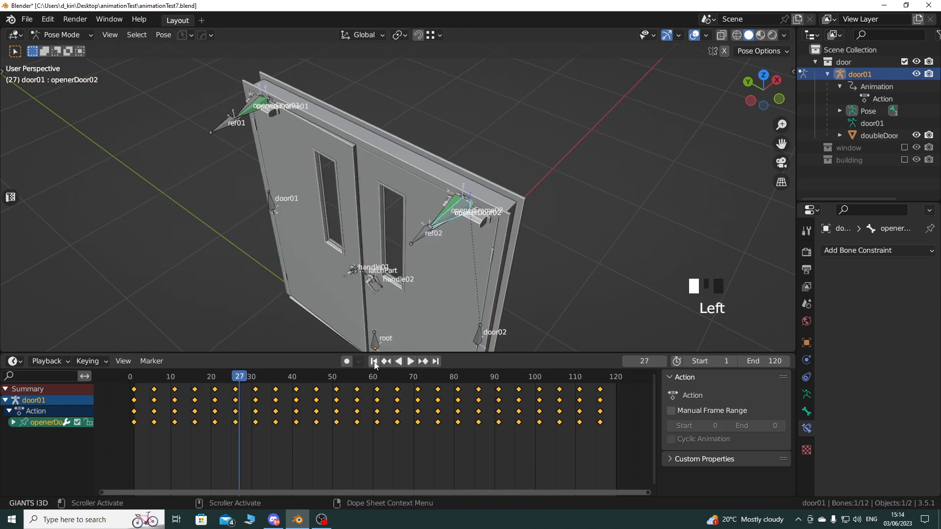
pyautogui.click(374, 362)
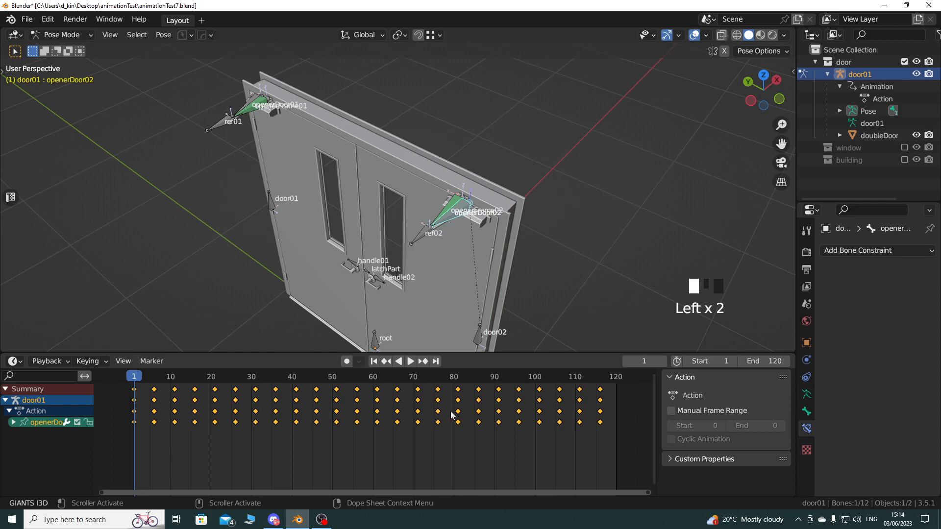
# Select all of the openerDoor02 bone's keyframes and shrink the timeline down to its playback header.
pyautogui.click(602, 393)
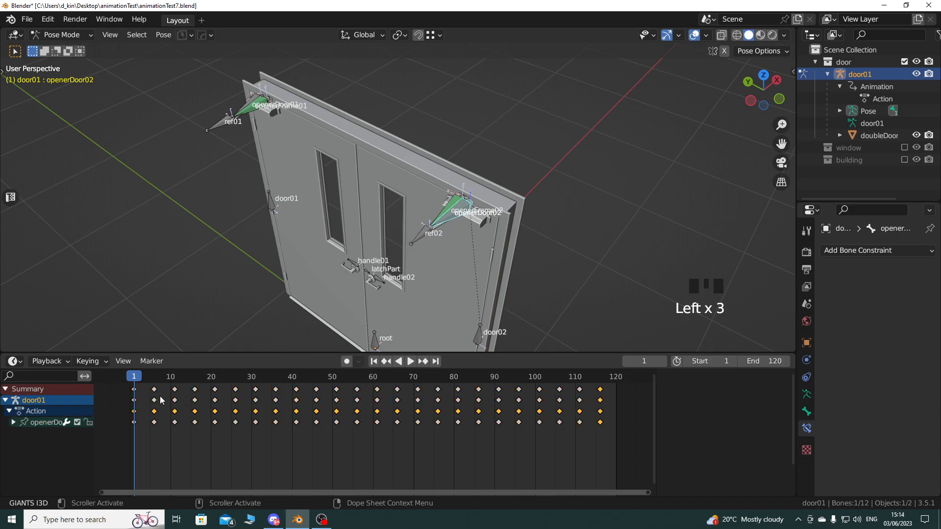
pyautogui.moveTo(488, 352); pyautogui.dragTo(487, 393)
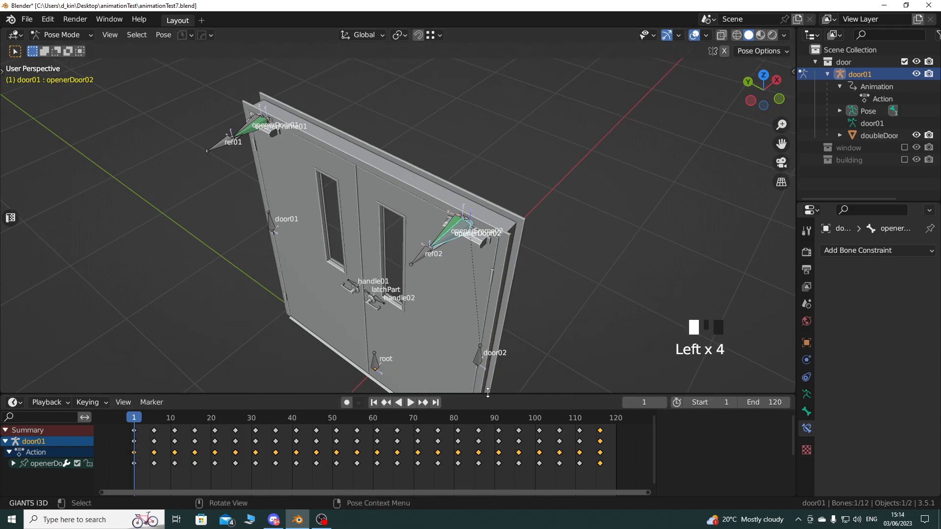
pyautogui.press('a')
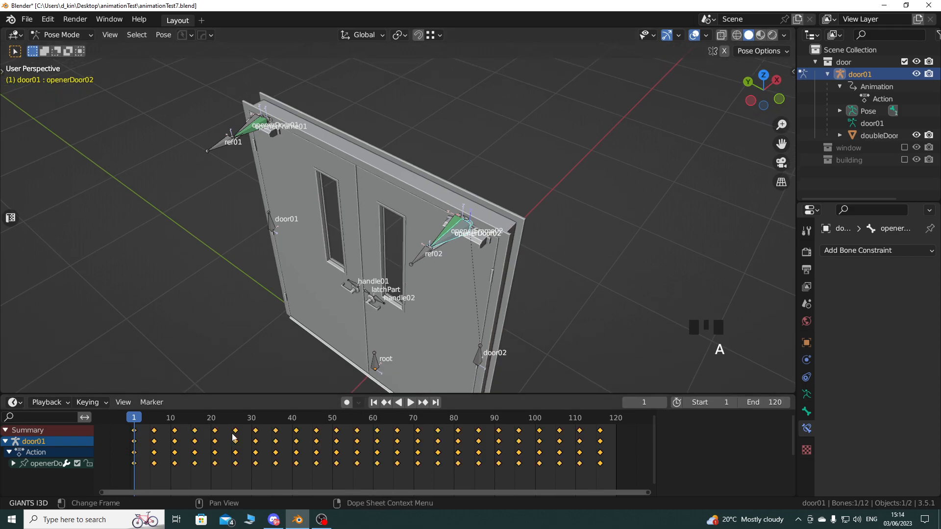
pyautogui.rightClick(249, 395)
pyautogui.moveTo(314, 395); pyautogui.dragTo(314, 483)
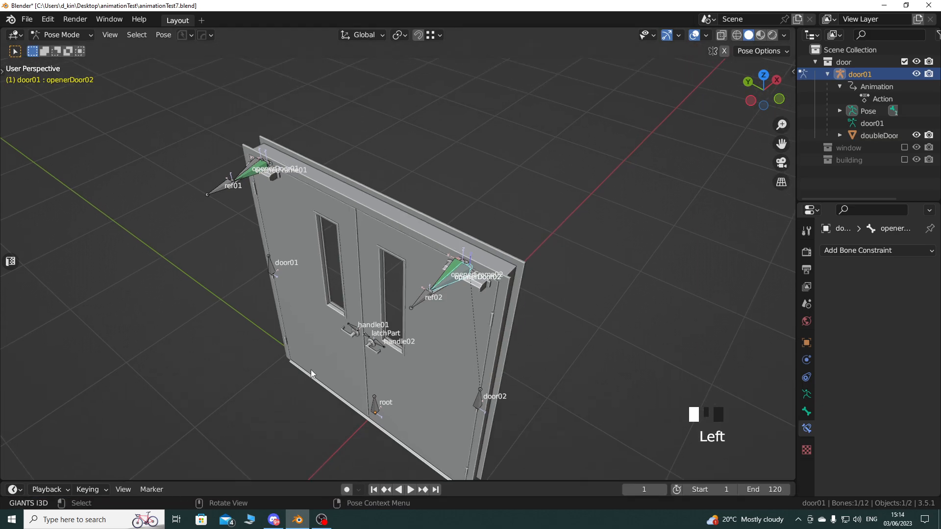
# Return to Object Mode with nothing selected, collapse the door01 hierarchy and enlarge the properties area.
pyautogui.press('Tab')
pyautogui.hotkey('alt', 'a')
pyautogui.scroll(-2, 657, 282)
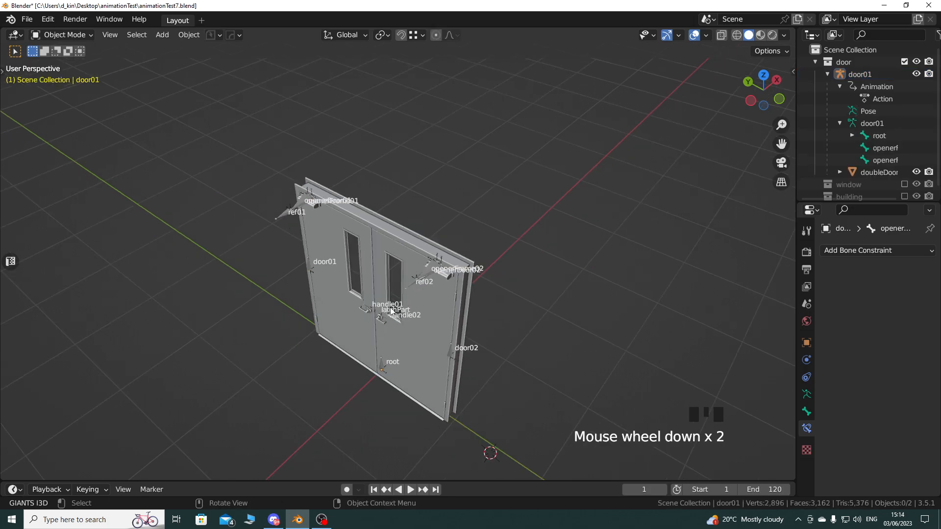
pyautogui.keyDown('shift'); pyautogui.moveTo(669, 280); pyautogui.dragTo(654, 283, button='middle'); pyautogui.keyUp('shift')
pyautogui.moveTo(797, 254); pyautogui.dragTo(783, 310)
pyautogui.click(767, 75)
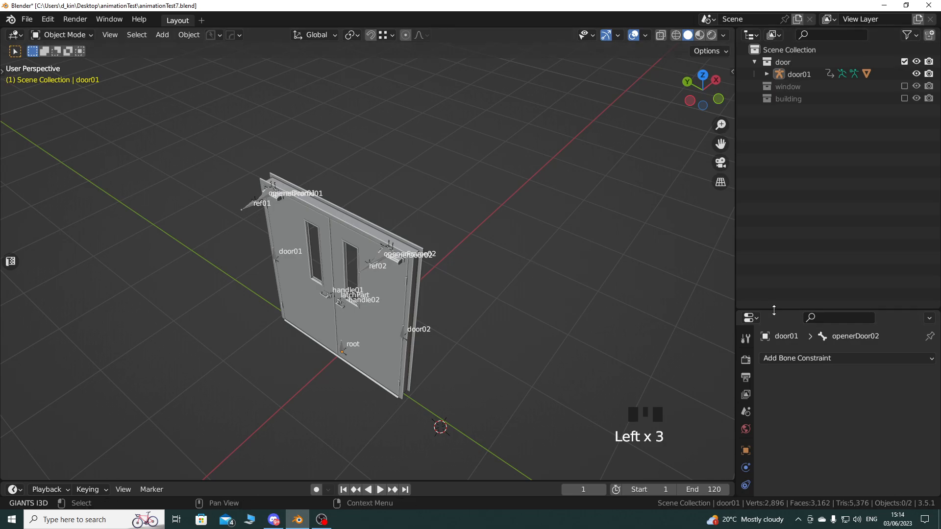
pyautogui.moveTo(774, 311); pyautogui.dragTo(774, 179)
# Select the doubleDoor01 mesh and review its doubleDoor_mat material settings.
pyautogui.click(363, 325)
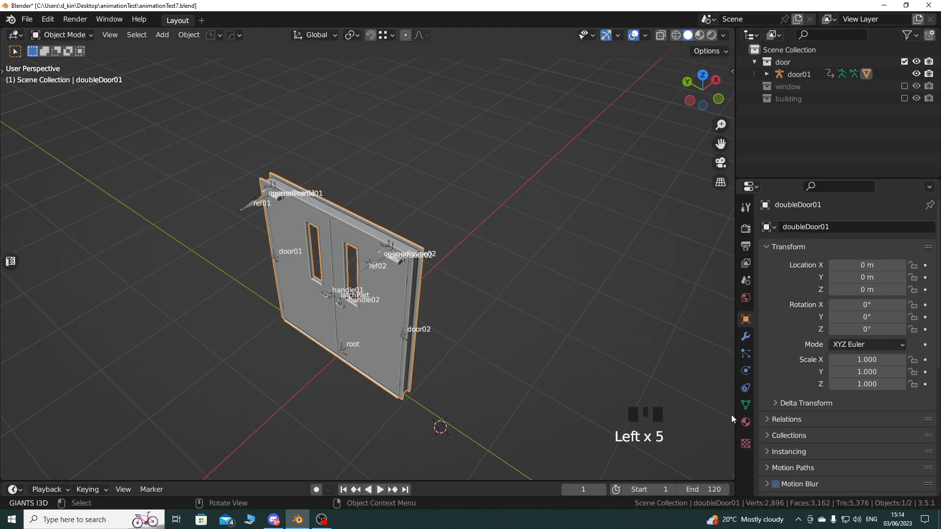
pyautogui.click(746, 422)
pyautogui.scroll(-5, 772, 367)
pyautogui.scroll(5, 793, 390)
pyautogui.scroll(3, 793, 390)
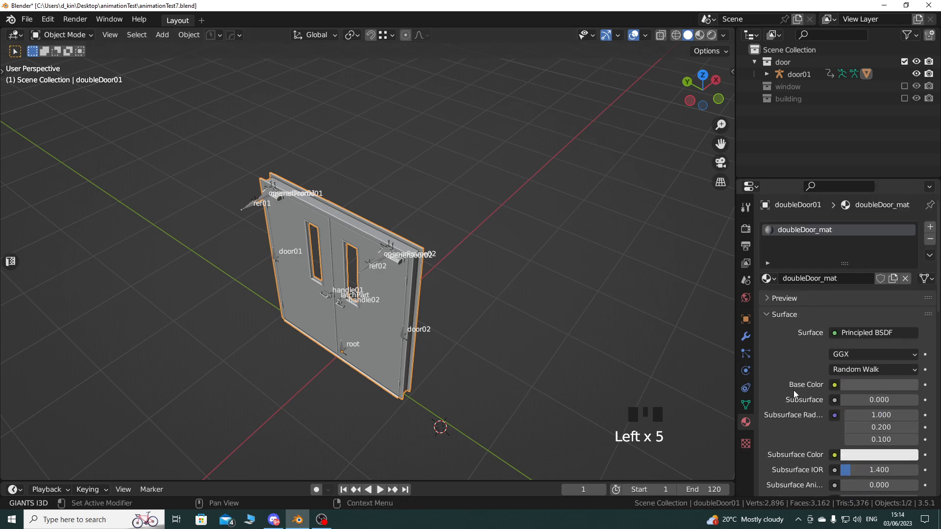
pyautogui.moveTo(529, 251); pyautogui.dragTo(369, 152, button='middle')
pyautogui.scroll(3, 433, 250)
pyautogui.keyDown('shift'); pyautogui.moveTo(433, 251); pyautogui.dragTo(429, 279, button='middle'); pyautogui.keyUp('shift')
pyautogui.scroll(-2, 428, 260)
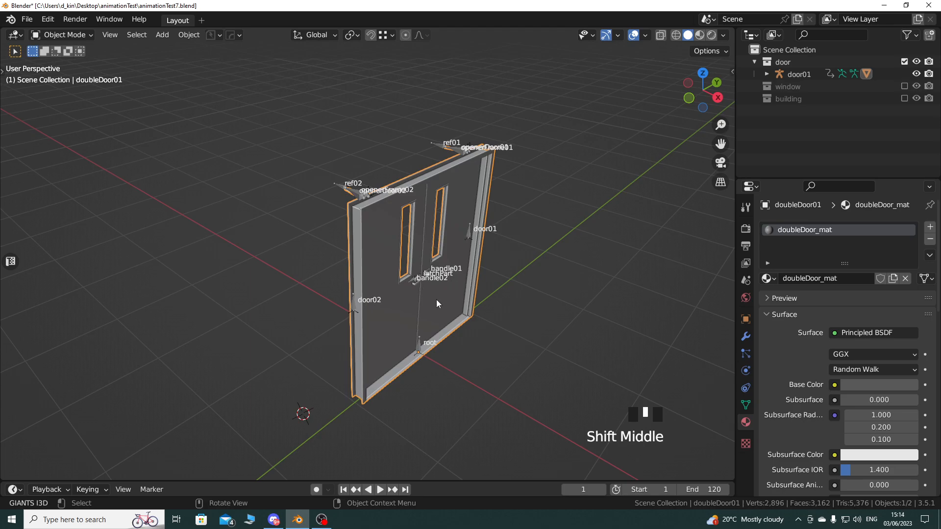
pyautogui.moveTo(436, 299); pyautogui.dragTo(497, 326, button='middle')
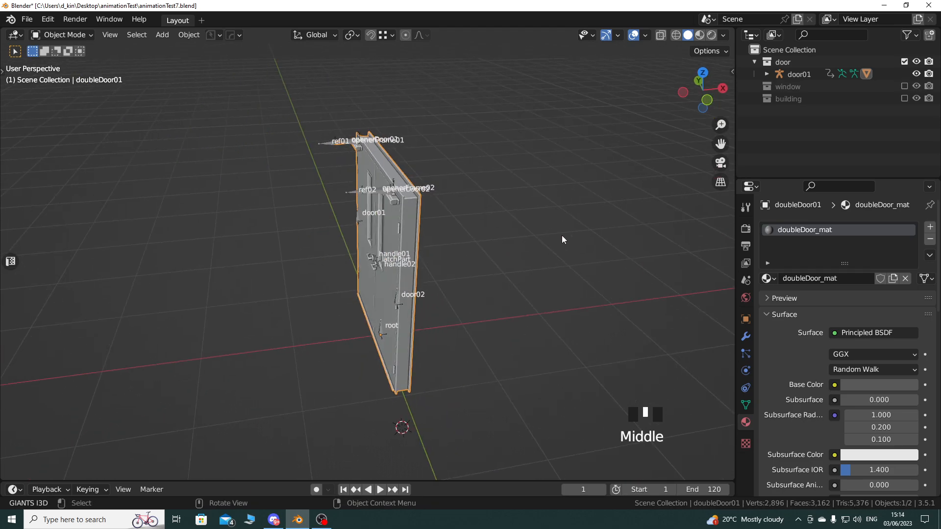
pyautogui.moveTo(545, 240); pyautogui.dragTo(393, 269, button='middle')
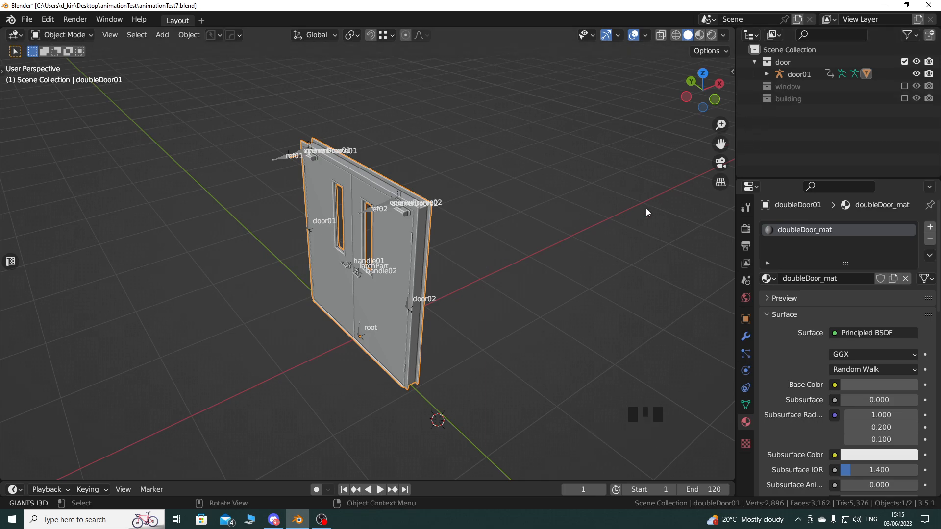
# Display the GIANTS I3D Exporter settings at full width and toggle Use Blender Filename on and back off.
pyautogui.press('n')
pyautogui.click(725, 169)
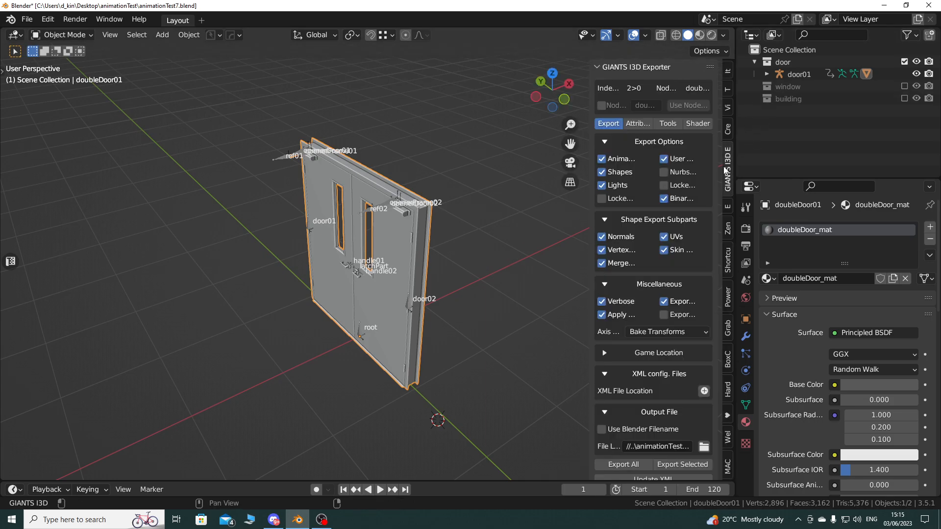
pyautogui.moveTo(590, 272); pyautogui.dragTo(485, 273)
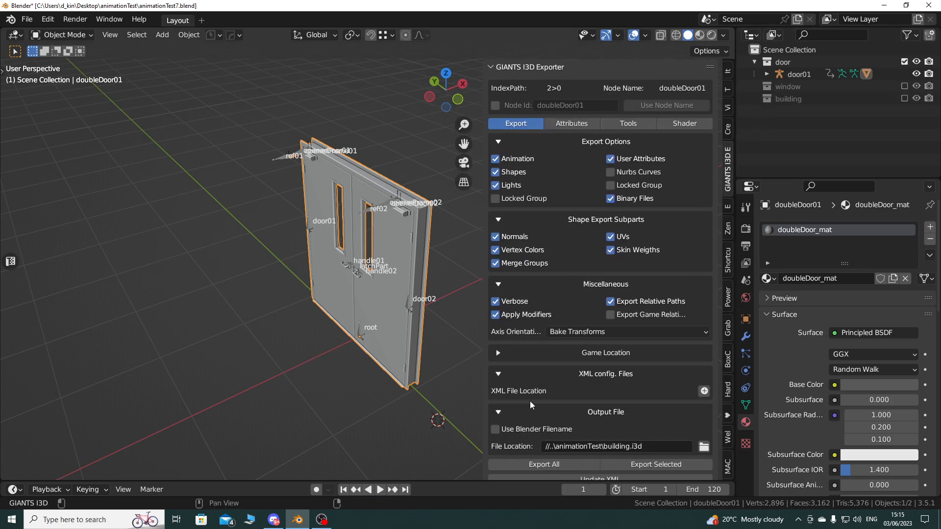
pyautogui.click(520, 430)
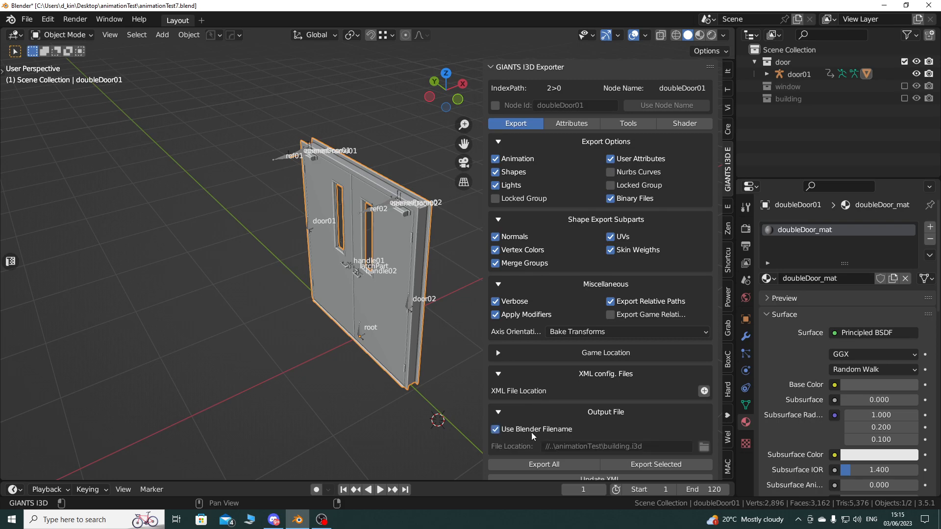
pyautogui.click(524, 430)
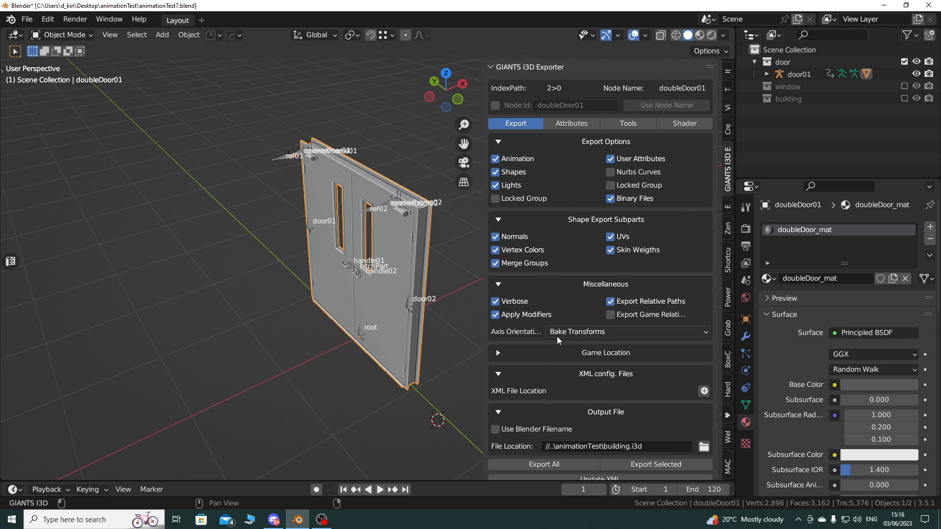
pyautogui.click(704, 446)
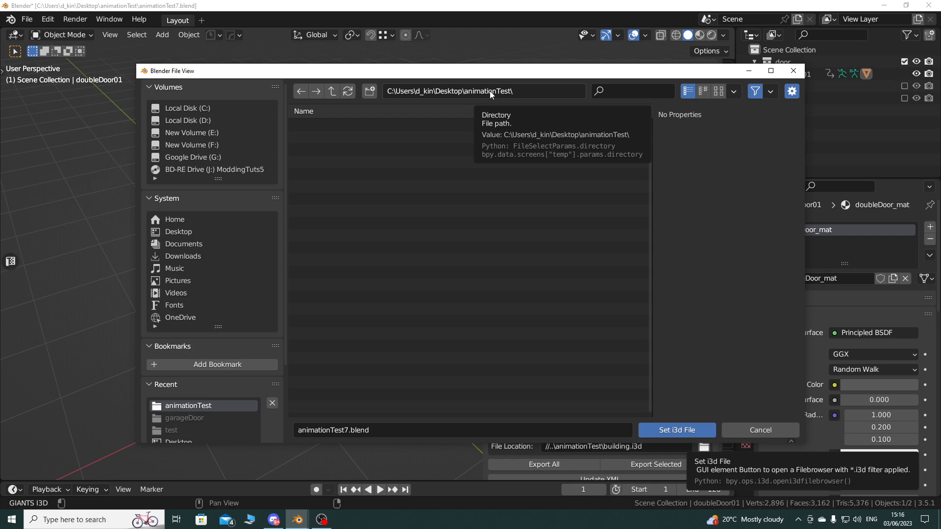
pyautogui.click(753, 430)
pyautogui.click(877, 5)
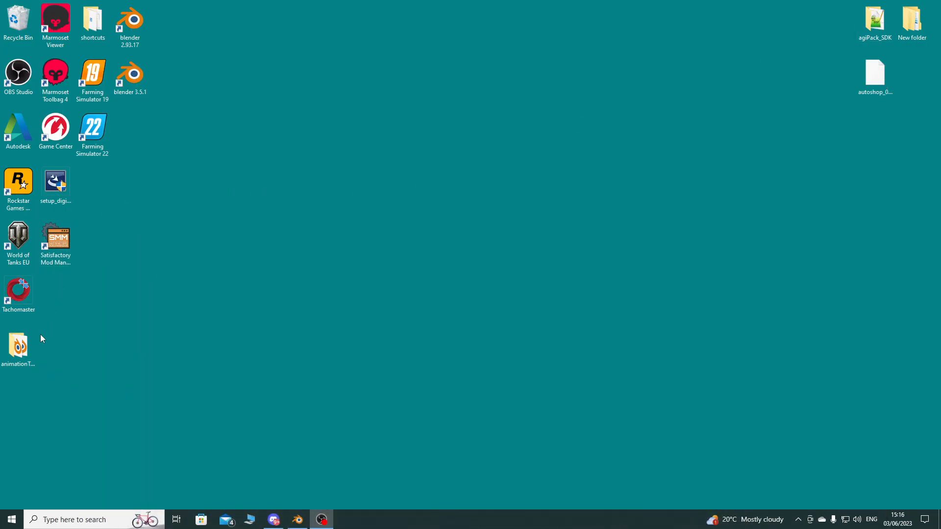
pyautogui.click(298, 519)
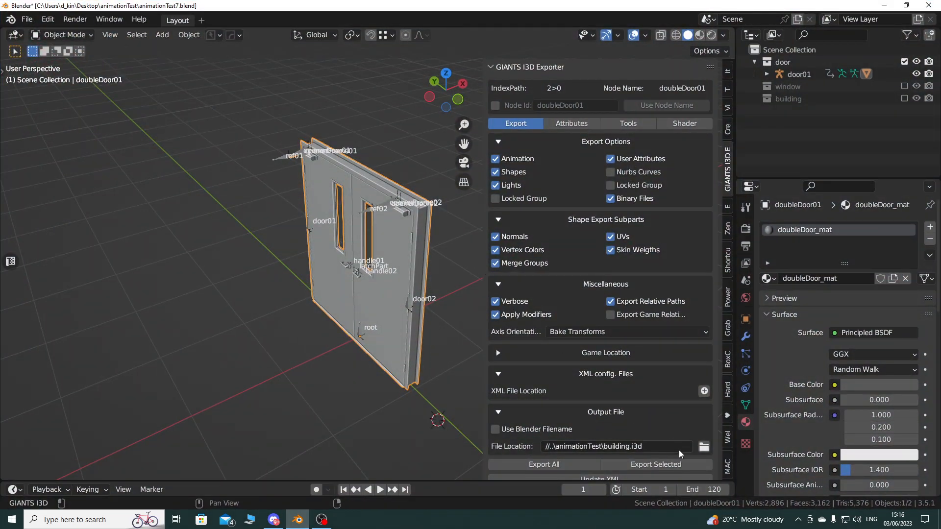
# Set the exporter's output file to doorAnimation in the animationTest folder.
pyautogui.click(704, 446)
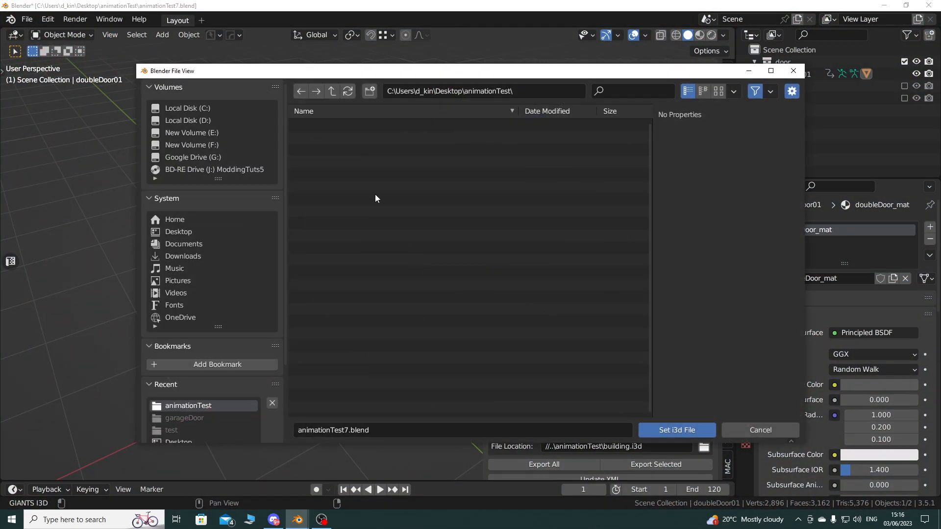
pyautogui.click(409, 431)
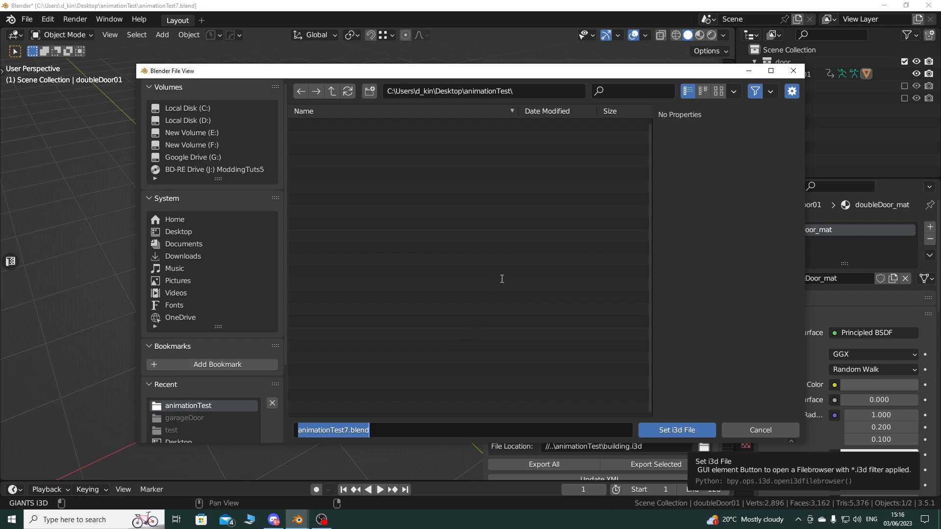
pyautogui.write('door')
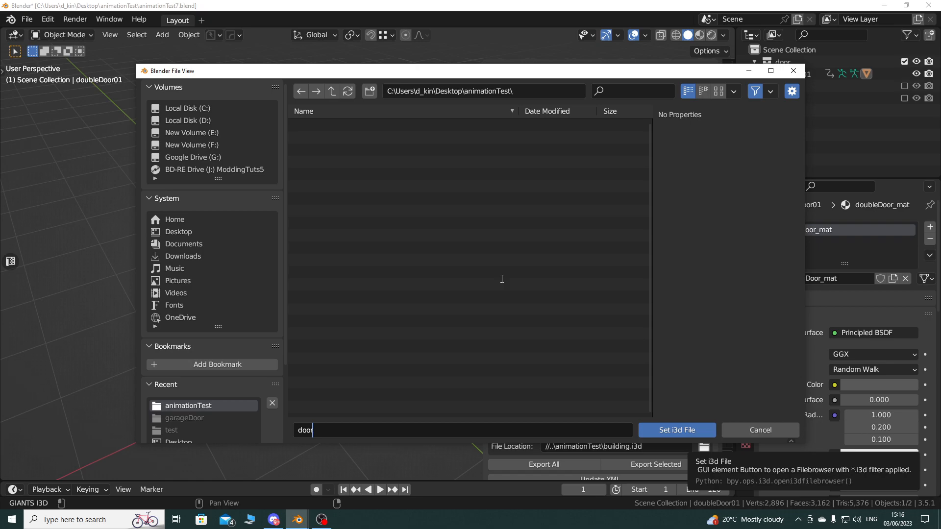
pyautogui.write('Animation')
pyautogui.click(675, 429)
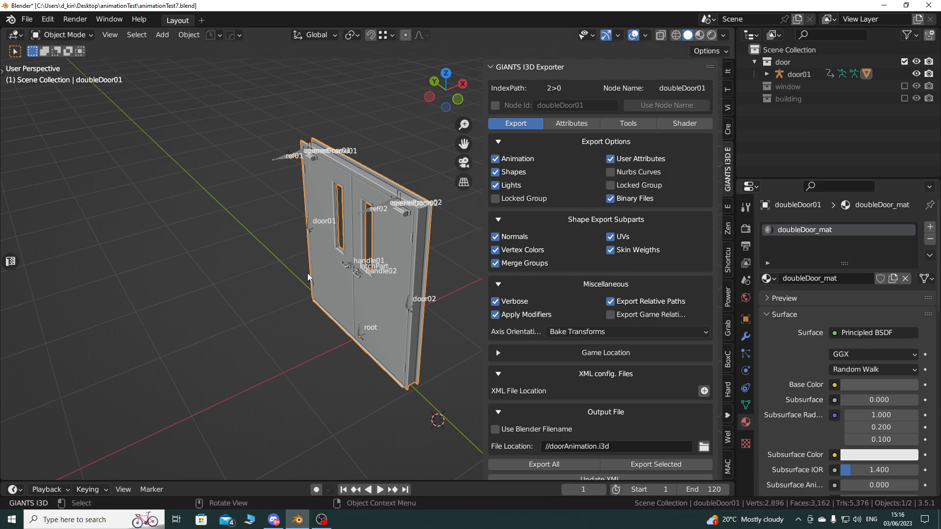
# Hide the exporter sidebar, then widen the Outliner and expand the door01 hierarchy in it.
pyautogui.press('n')
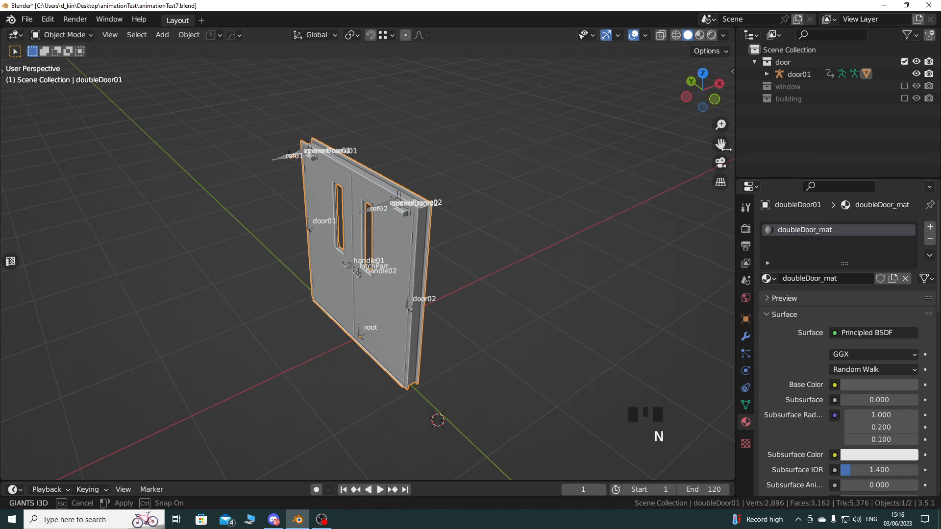
pyautogui.moveTo(740, 152); pyautogui.dragTo(704, 154)
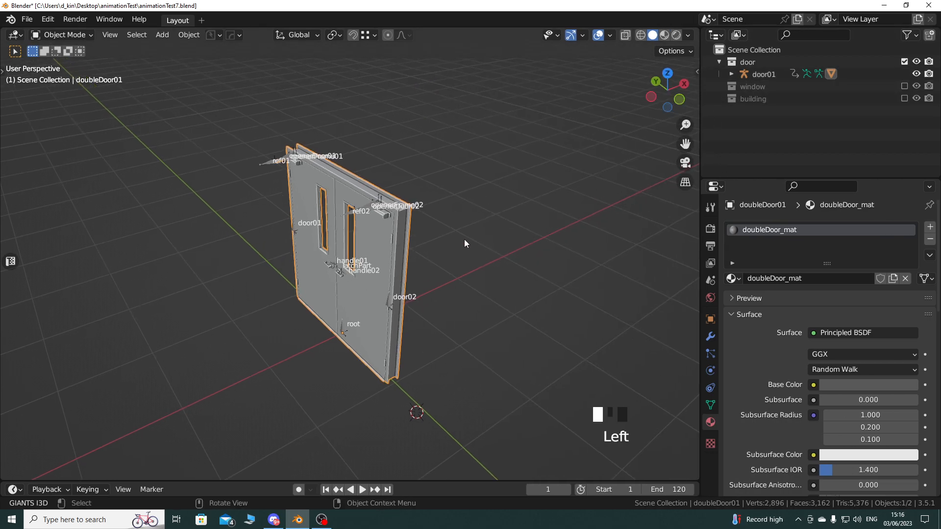
pyautogui.click(731, 75)
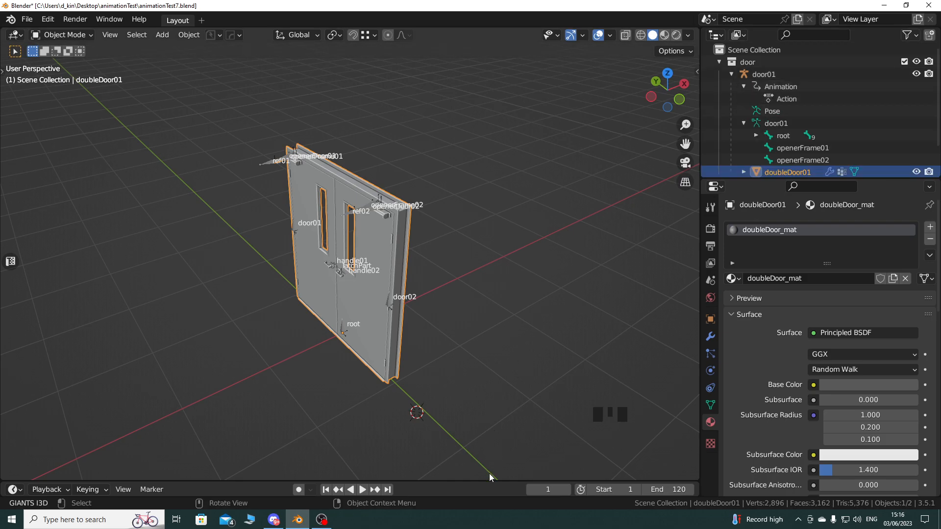
# Select all bones of the door01 armature in Pose Mode and enlarge the timeline to show all their keyframe channels.
pyautogui.moveTo(489, 478); pyautogui.dragTo(490, 336)
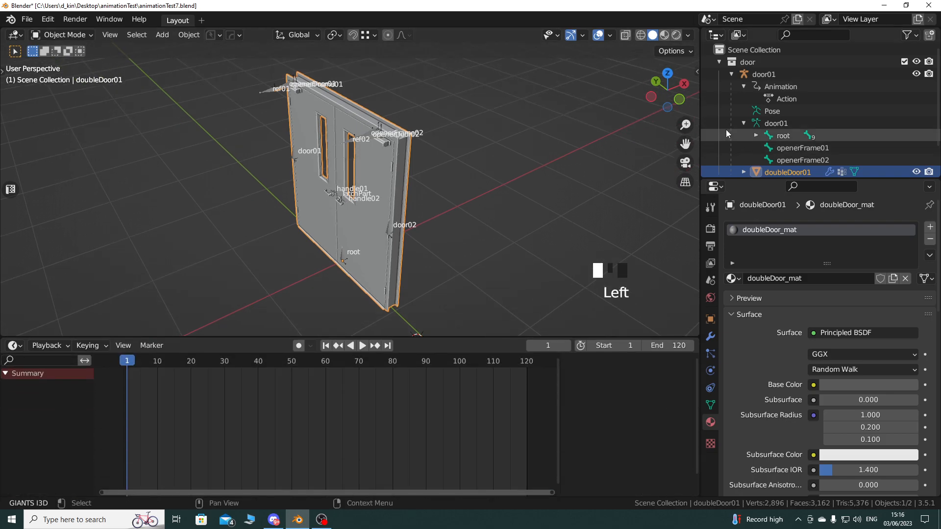
pyautogui.click(775, 75)
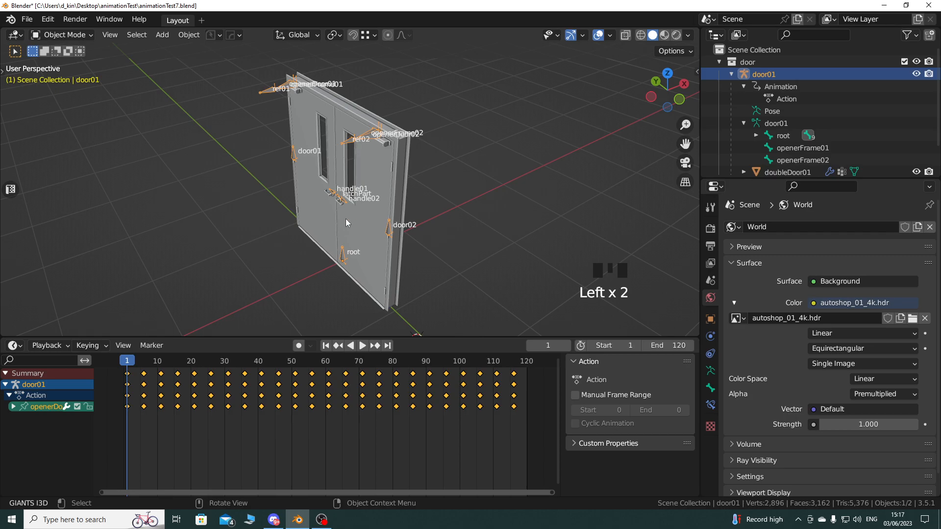
pyautogui.hotkey('ctrl', 'Tab')
pyautogui.press('a')
pyautogui.press('a')
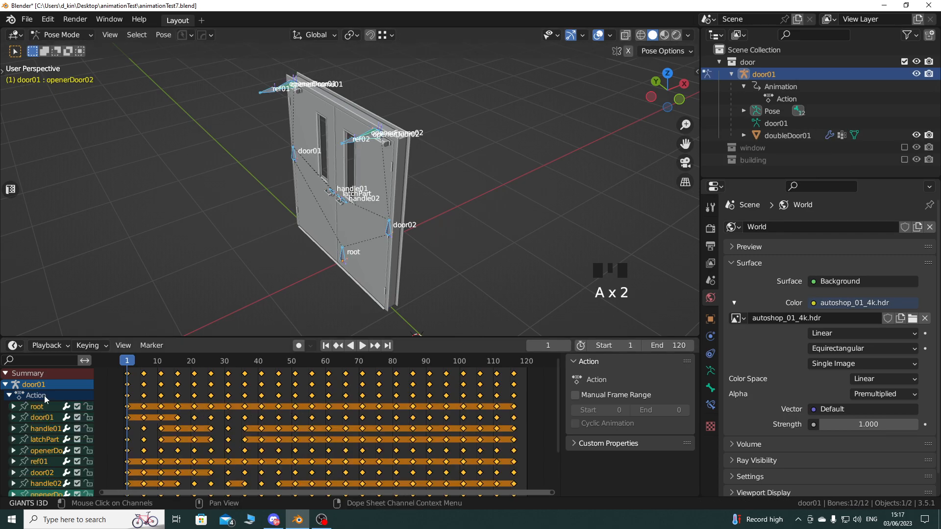
pyautogui.moveTo(189, 338); pyautogui.dragTo(189, 276)
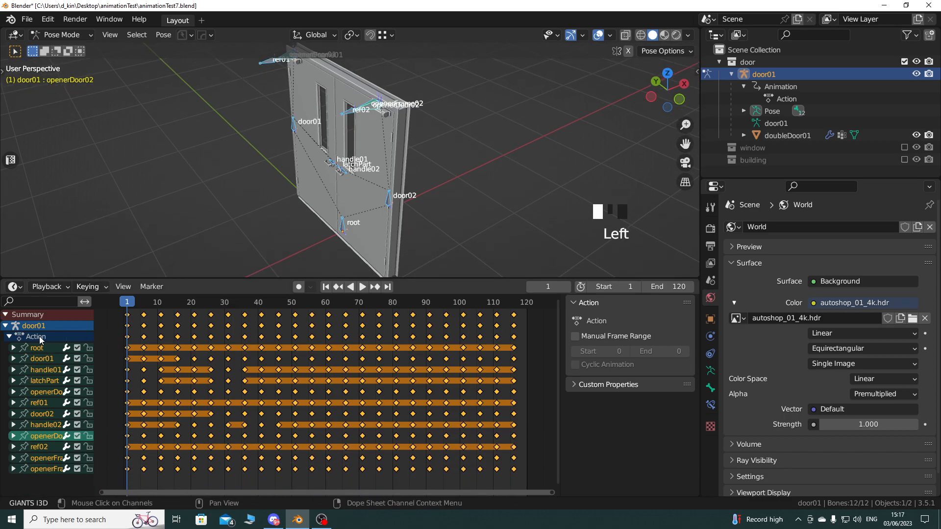
# Rename the door01 armature's action to doubleDoor_source.
pyautogui.doubleClick(41, 337)
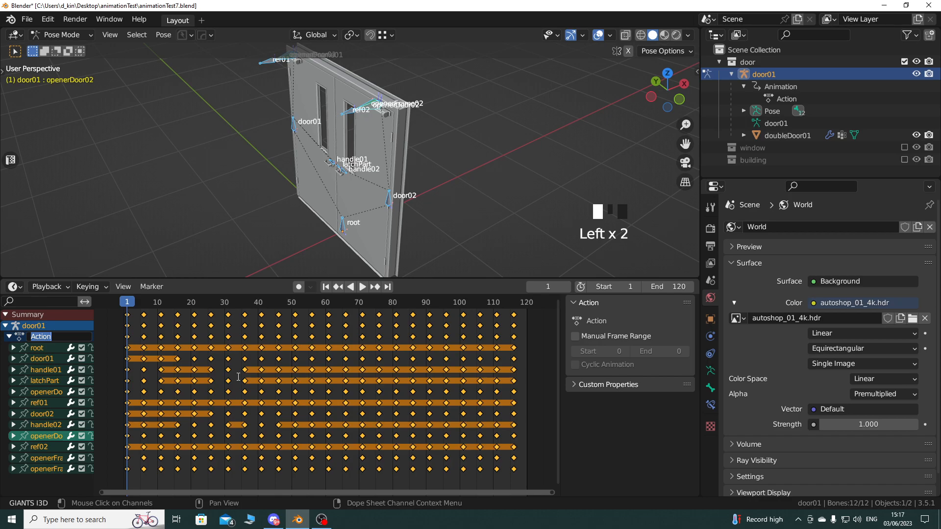
pyautogui.write('d')
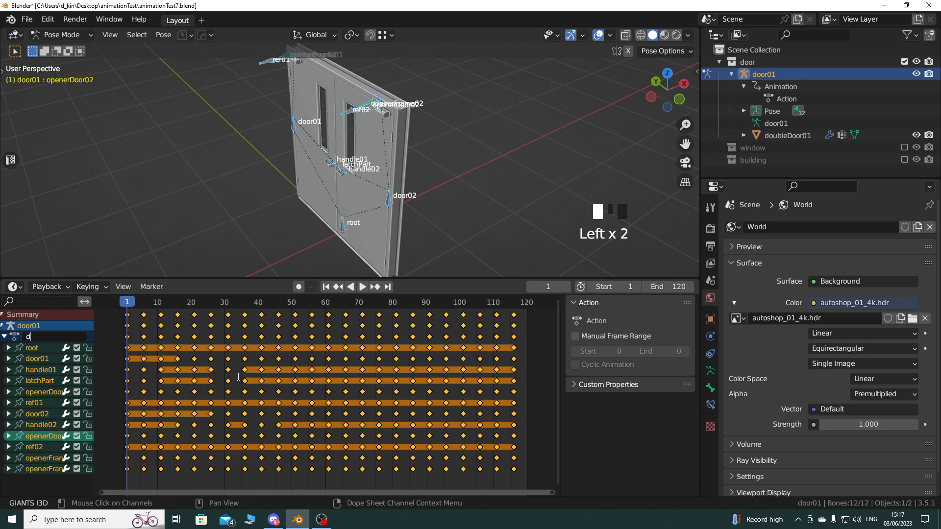
pyautogui.write('oubleDoor')
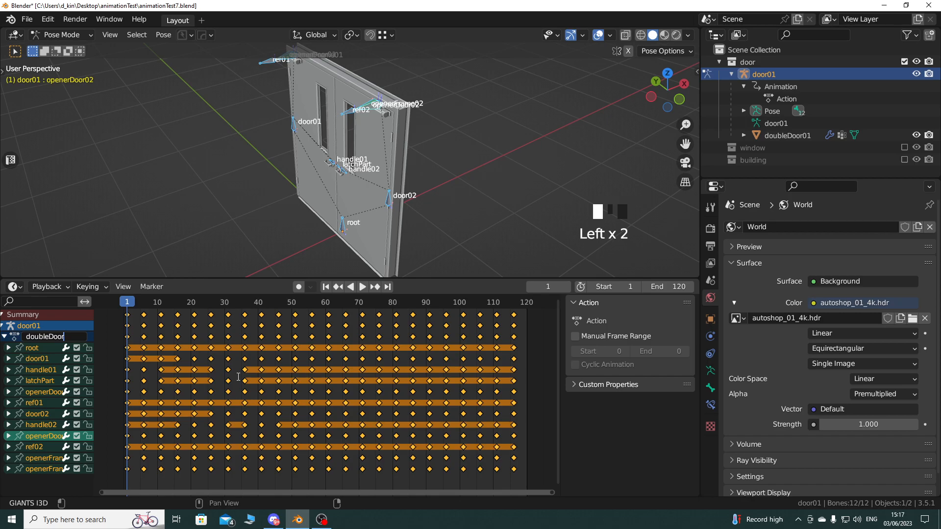
pyautogui.write('_source')
pyautogui.press('Return')
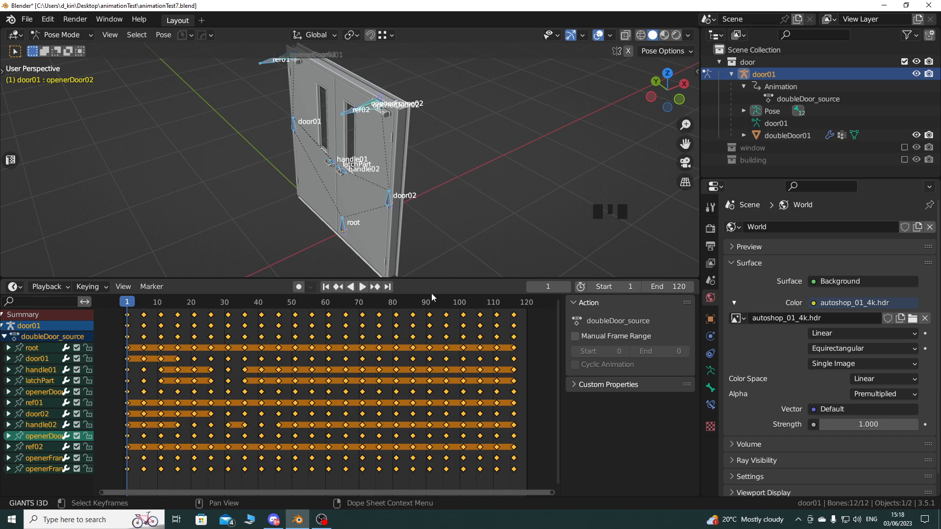
# Return to Object Mode with nothing selected, collapse the door01 hierarchy and shrink the timeline to its playback header.
pyautogui.moveTo(443, 279); pyautogui.dragTo(443, 443)
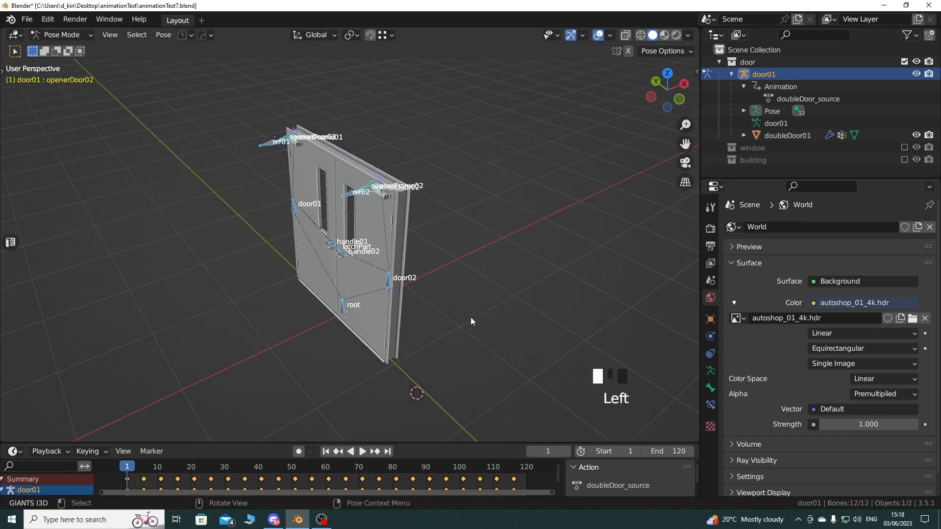
pyautogui.press('Tab')
pyautogui.click(524, 262)
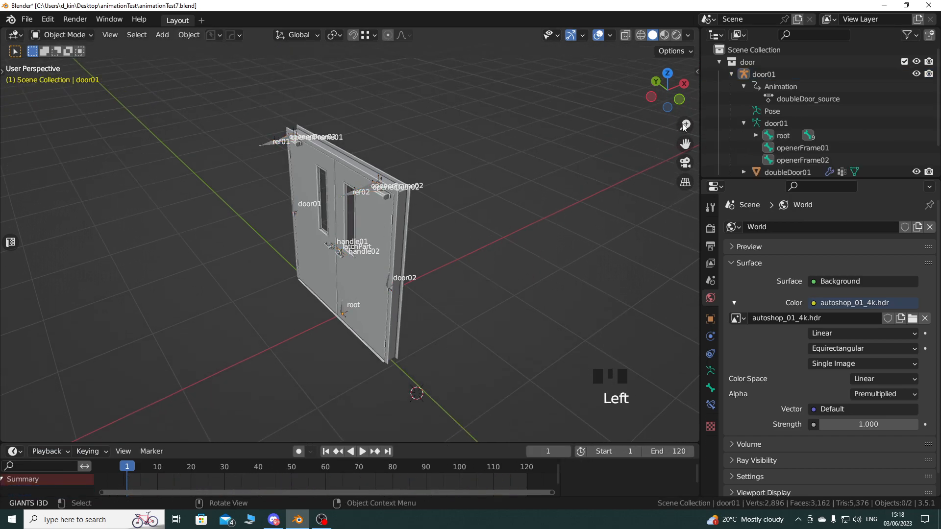
pyautogui.click(738, 73)
pyautogui.click(731, 74)
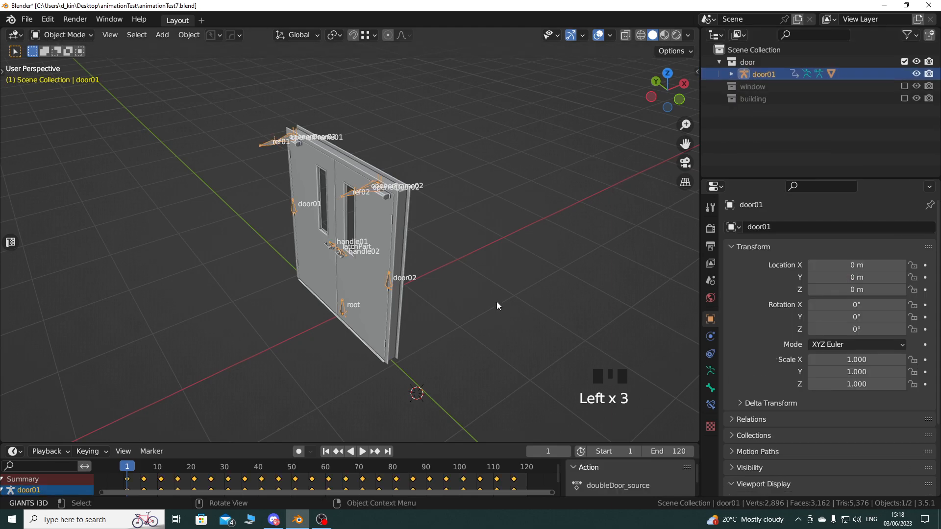
pyautogui.moveTo(491, 445); pyautogui.dragTo(488, 480)
pyautogui.click(594, 225)
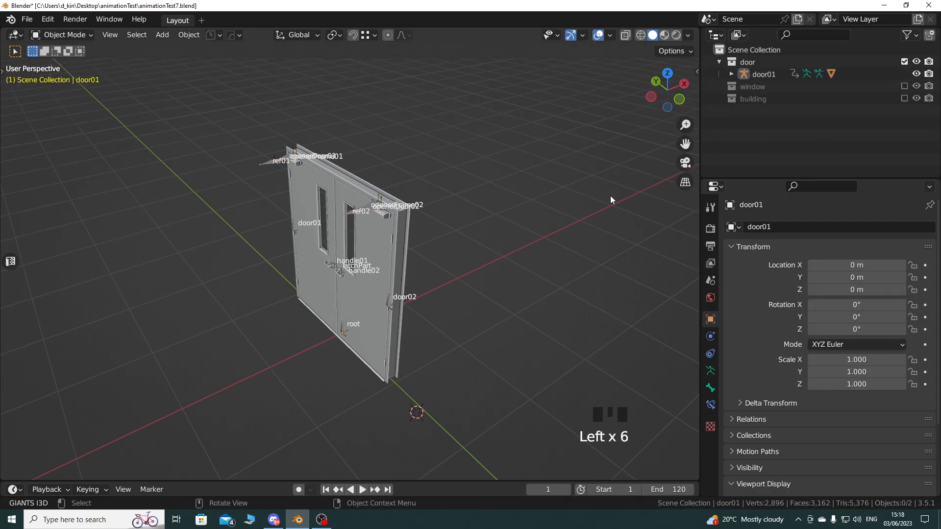
# Select the whole door01 hierarchy and export only the selection with the GIANTS I3D Exporter.
pyautogui.press('n')
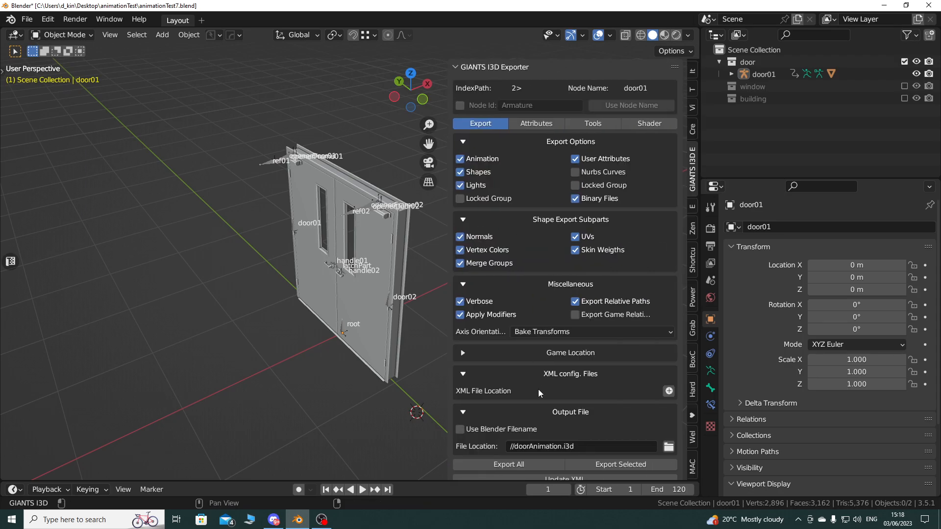
pyautogui.rightClick(759, 75)
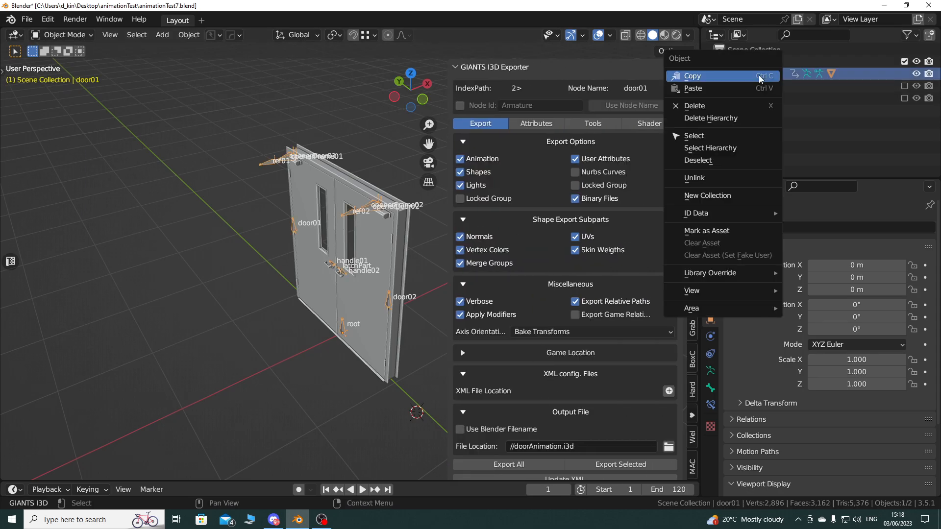
pyautogui.click(743, 150)
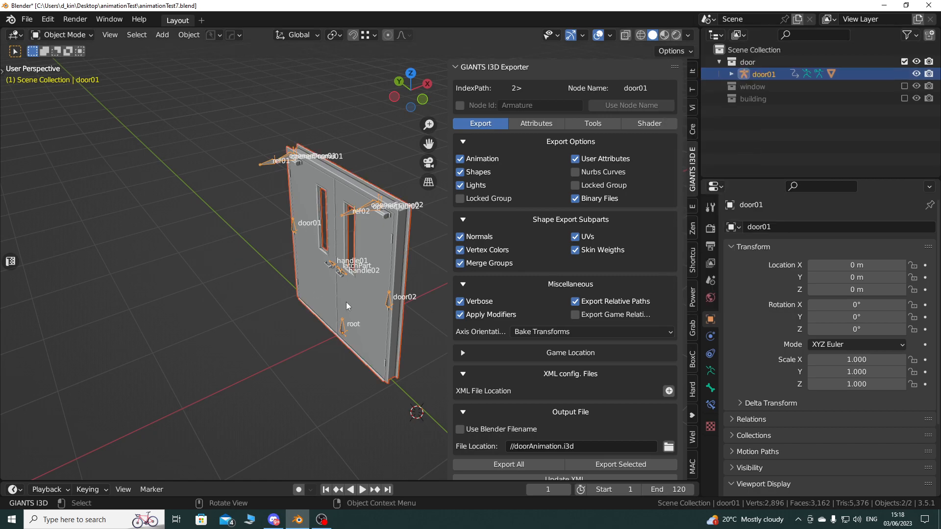
pyautogui.scroll(-1, 618, 389)
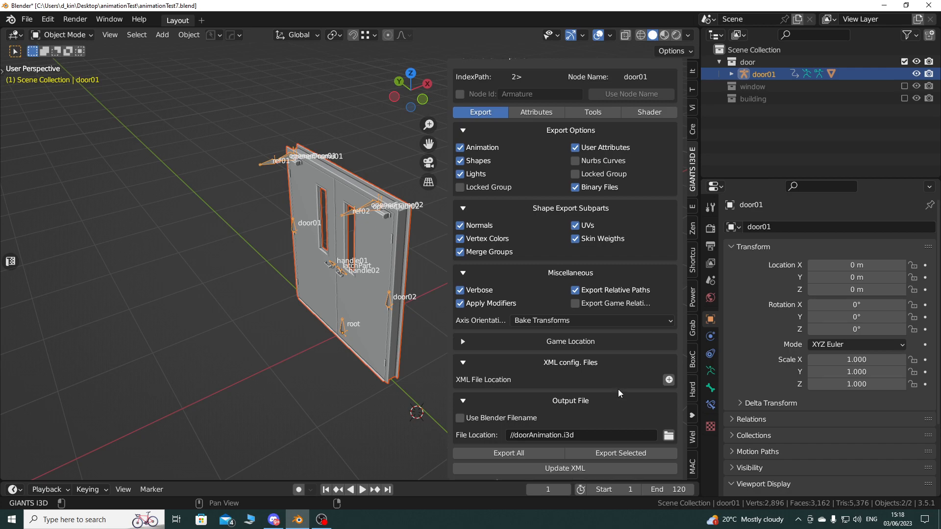
pyautogui.click(620, 454)
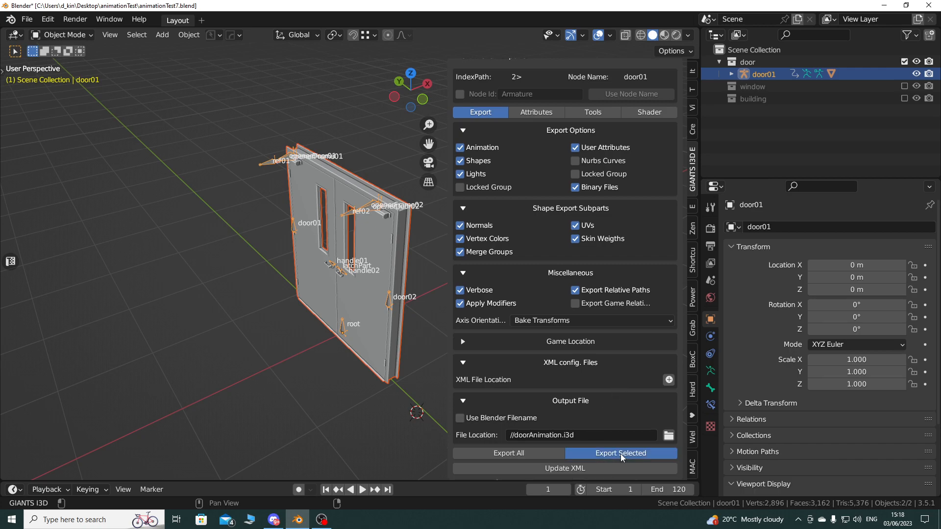
# Check the animationTest folder on the desktop for the exported door file.
pyautogui.click(885, 6)
pyautogui.doubleClick(23, 351)
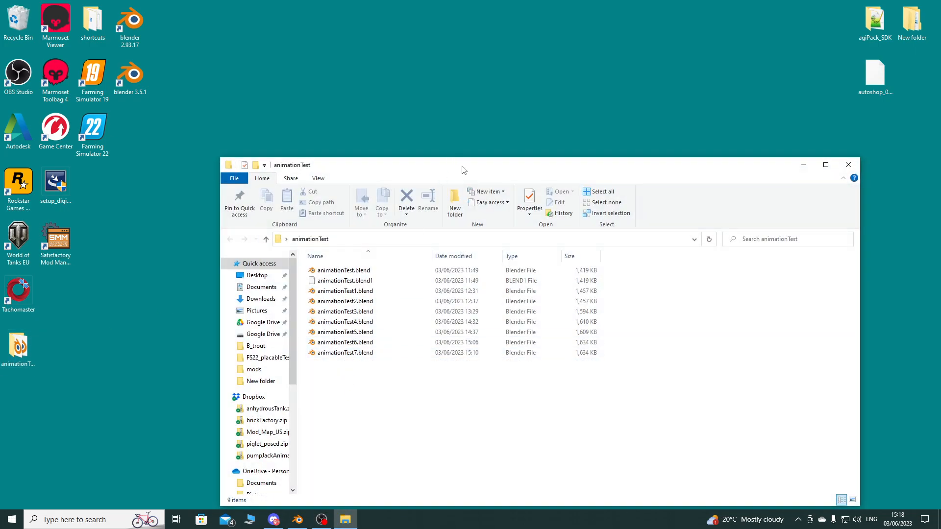
pyautogui.moveTo(457, 166); pyautogui.dragTo(402, 80)
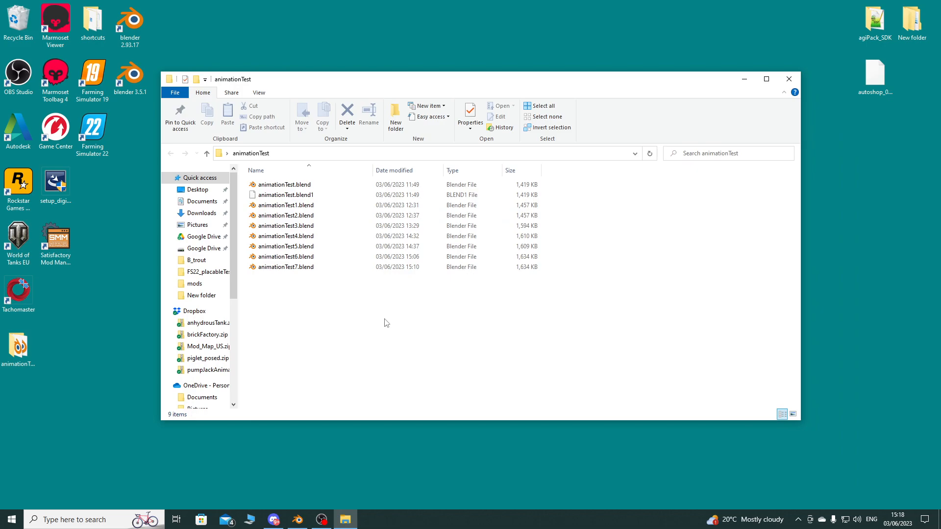
pyautogui.click(788, 79)
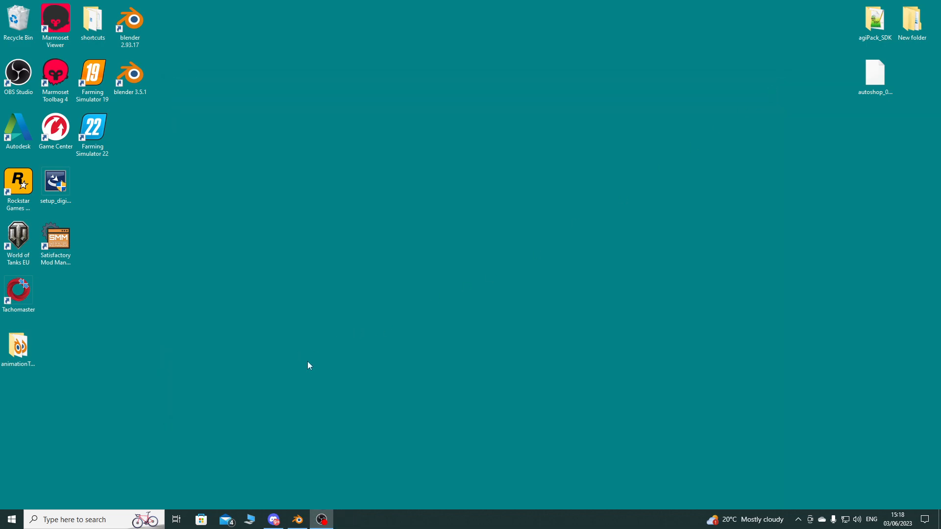
# Switch back to Blender and export the selected door hierarchy again.
pyautogui.click(297, 519)
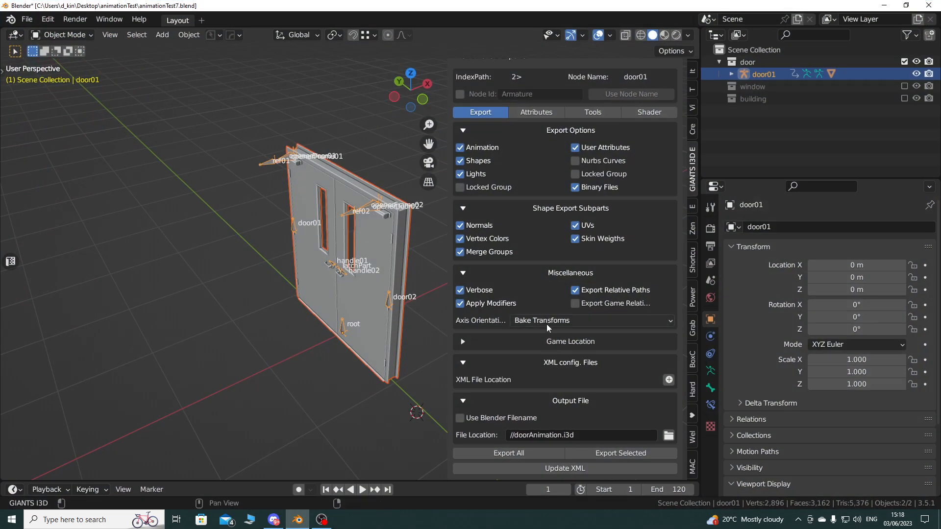
pyautogui.click(606, 455)
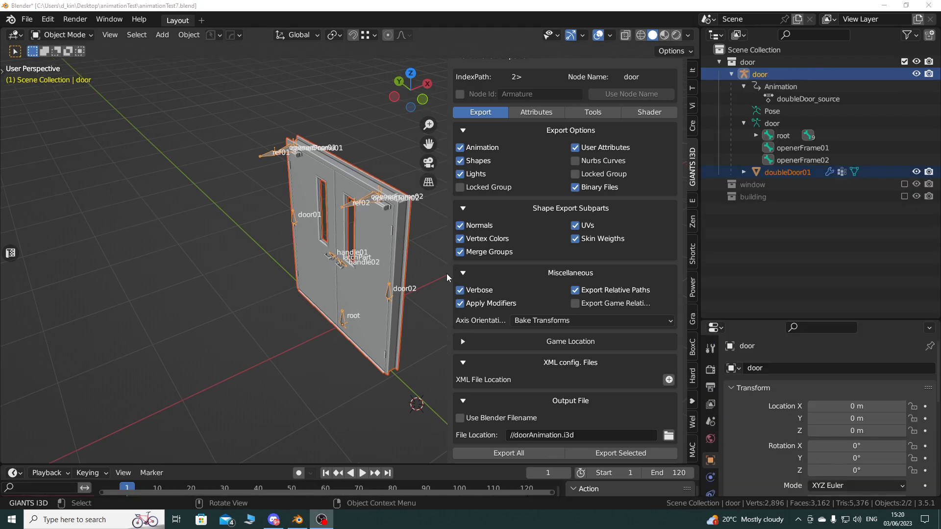
# Hide the exporter sidebar and select only the door armature, viewing the doors from a more frontal angle.
pyautogui.click(209, 363)
pyautogui.press('n')
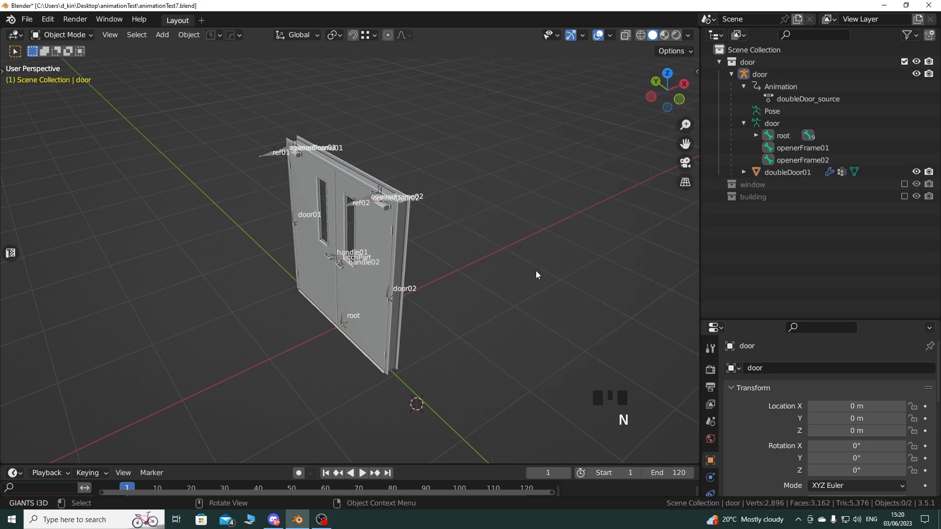
pyautogui.click(761, 75)
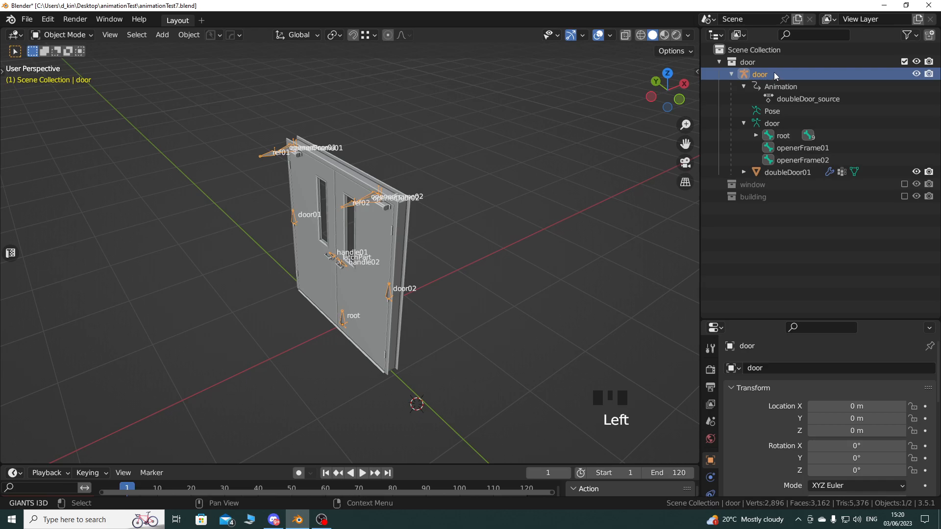
pyautogui.moveTo(284, 255); pyautogui.dragTo(342, 260, button='middle')
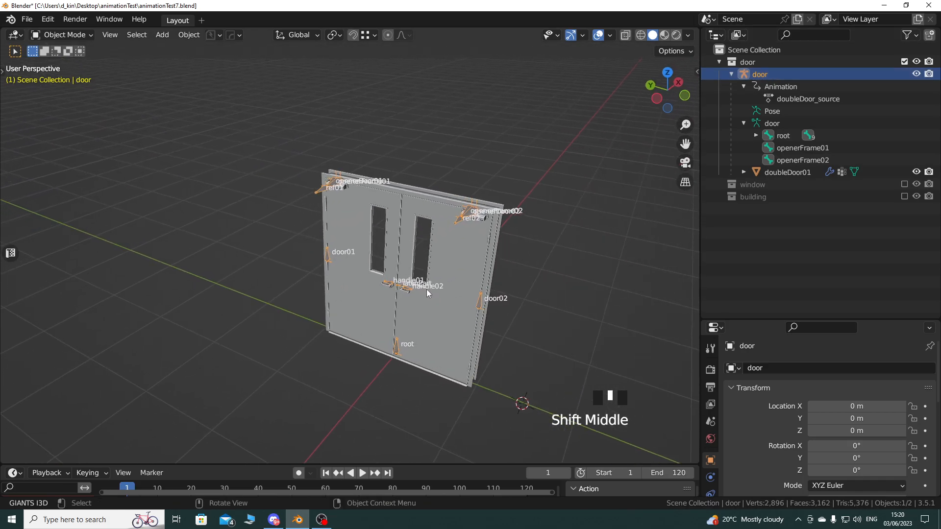
# Enlarge the timeline area below the 3D view so the door armature's keyframe channels are visible.
pyautogui.scroll(3, 343, 260)
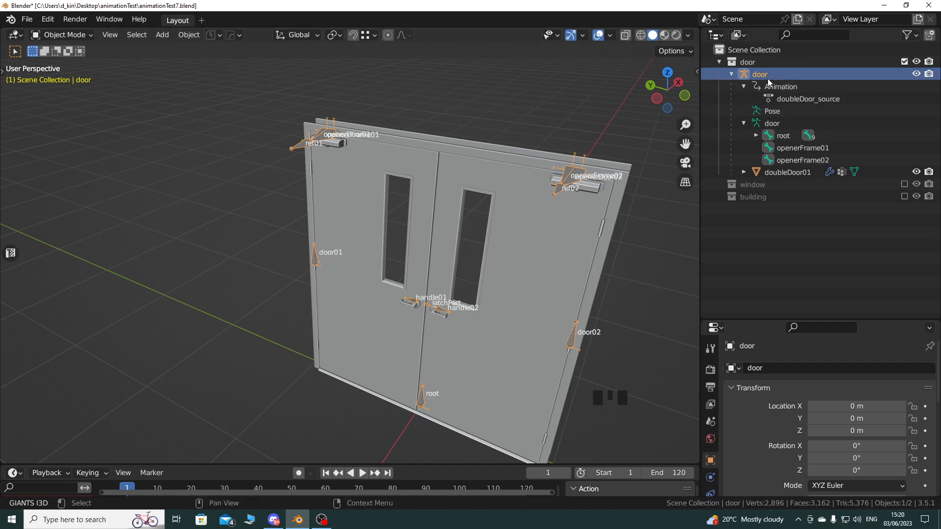
pyautogui.moveTo(459, 273); pyautogui.dragTo(373, 245, button='middle')
pyautogui.keyDown('shift'); pyautogui.moveTo(372, 245); pyautogui.dragTo(321, 274, button='middle'); pyautogui.keyUp('shift')
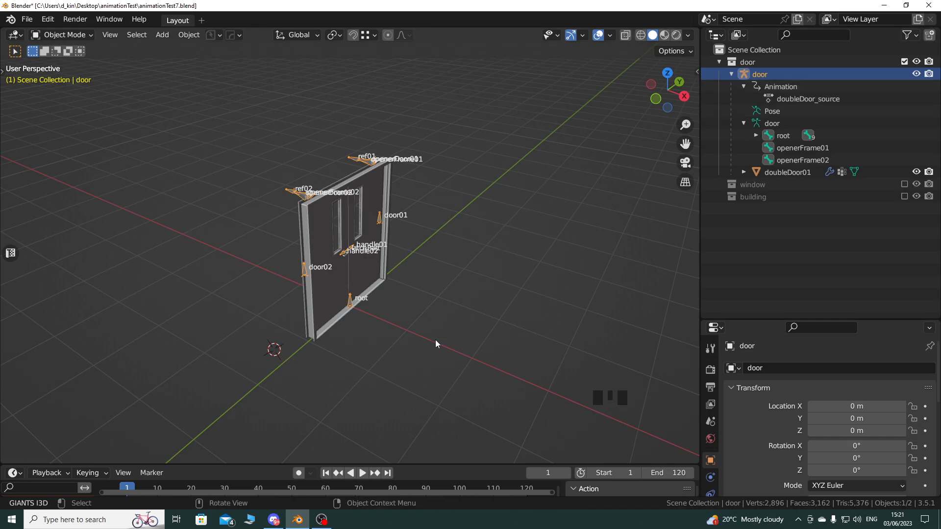
pyautogui.moveTo(430, 464); pyautogui.dragTo(436, 366)
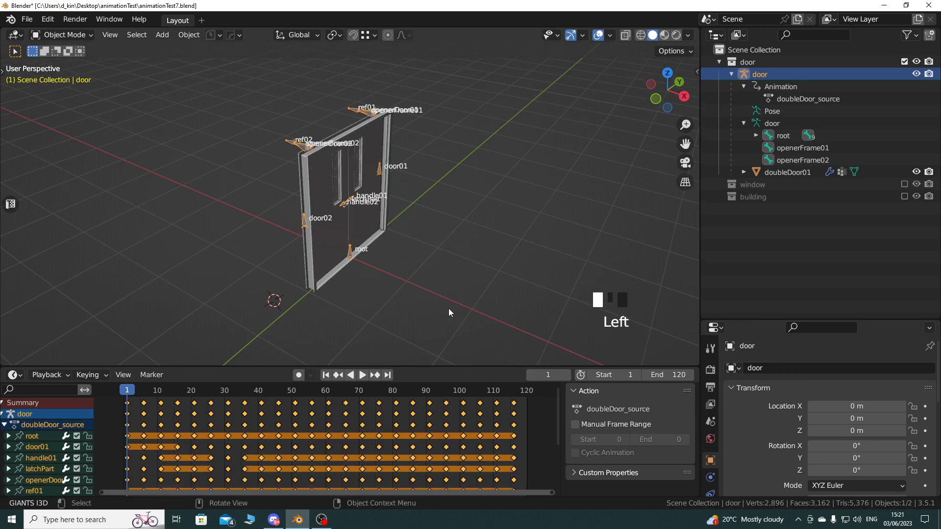
pyautogui.moveTo(427, 366); pyautogui.dragTo(428, 407)
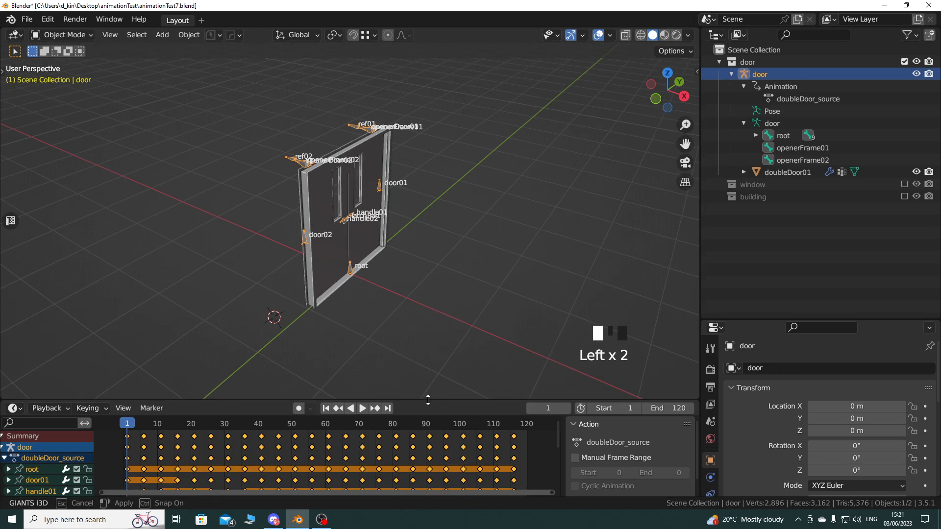
# Open the animationTest folder from the desktop and delete the doorAnimation.i3d, .i3d.anim and .i3d.shapes files.
pyautogui.click(885, 5)
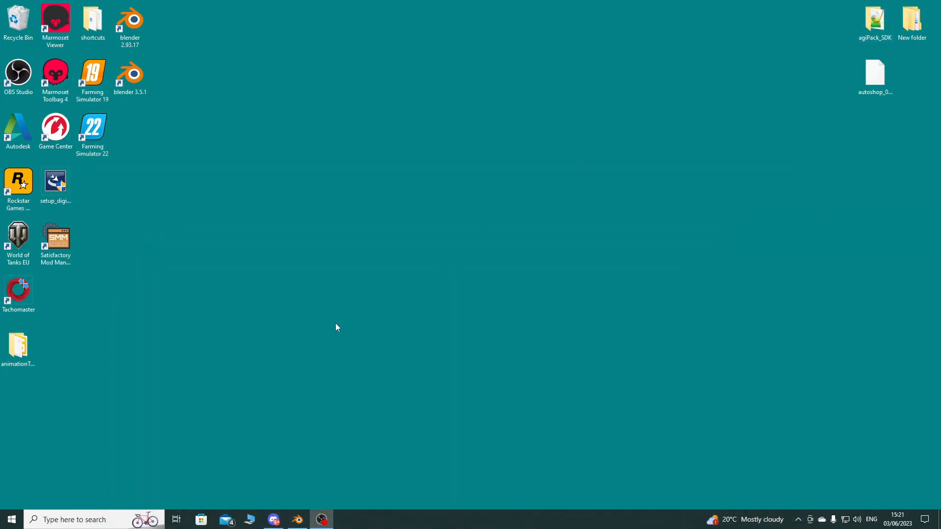
pyautogui.doubleClick(25, 349)
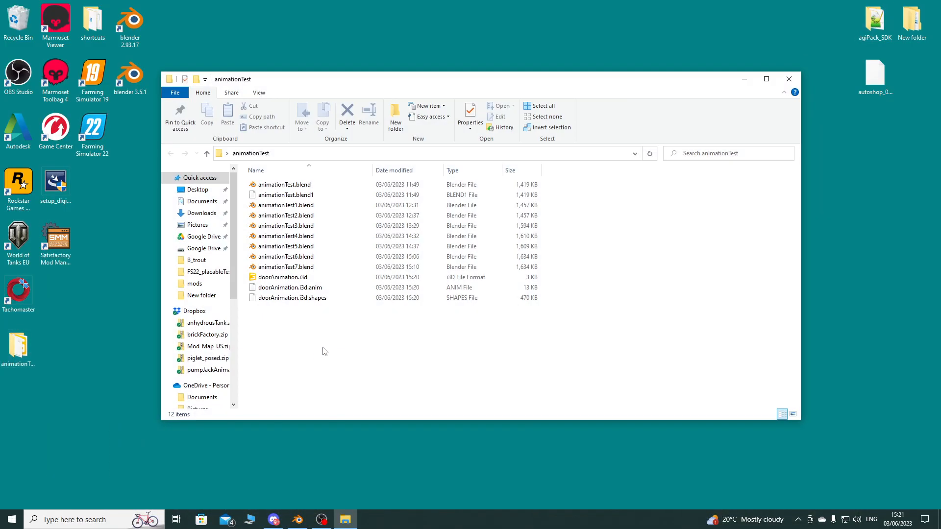
pyautogui.keyDown('shift'); pyautogui.click(294, 287); pyautogui.keyUp('shift')
pyautogui.click(295, 319)
pyautogui.click(294, 277)
pyautogui.keyDown('shift'); pyautogui.click(295, 298); pyautogui.keyUp('shift')
pyautogui.press('Delete')
# Switch back to Blender, select the whole door hierarchy and export the selection again as doorAnimation.i3d.
pyautogui.click(298, 520)
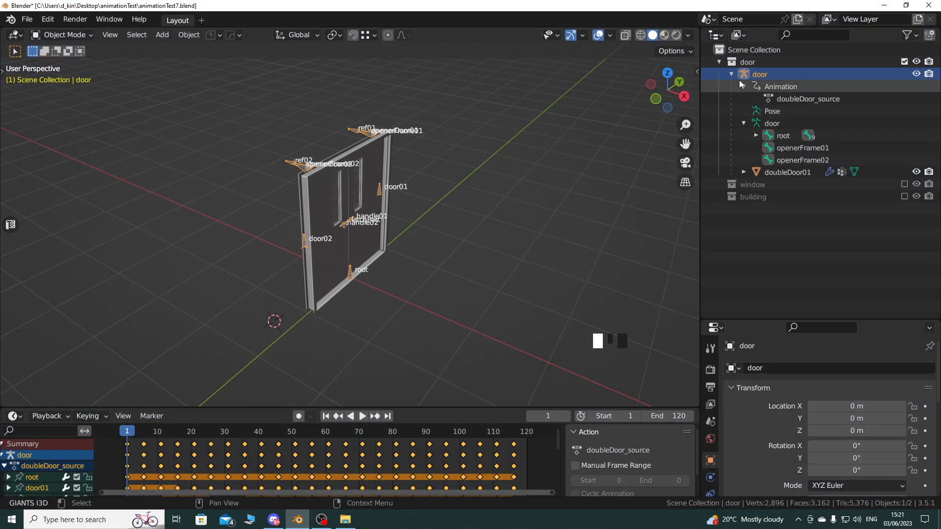
pyautogui.rightClick(763, 74)
pyautogui.click(735, 116)
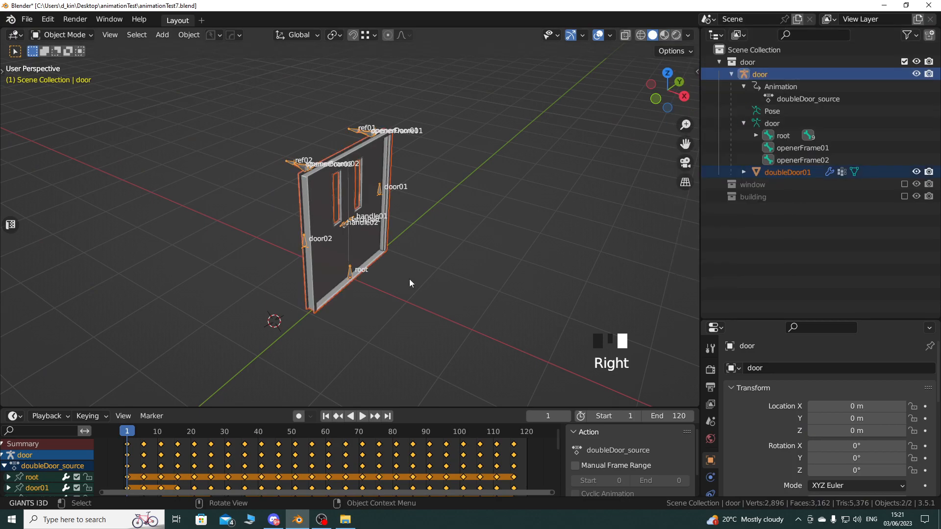
pyautogui.press('n')
pyautogui.scroll(-3, 561, 307)
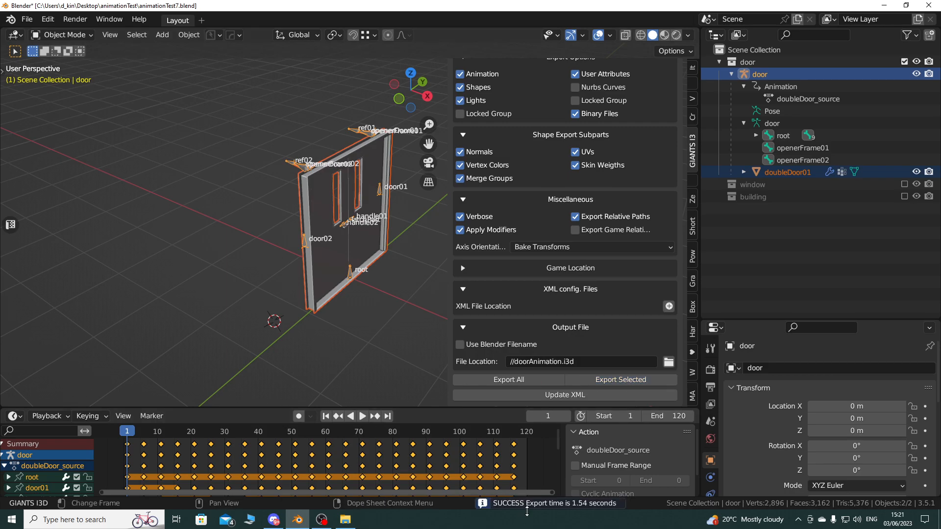
# Switch to the animationTest folder and open doorAnimation.i3d in GIANTS Editor 9.0.4.
pyautogui.click(883, 5)
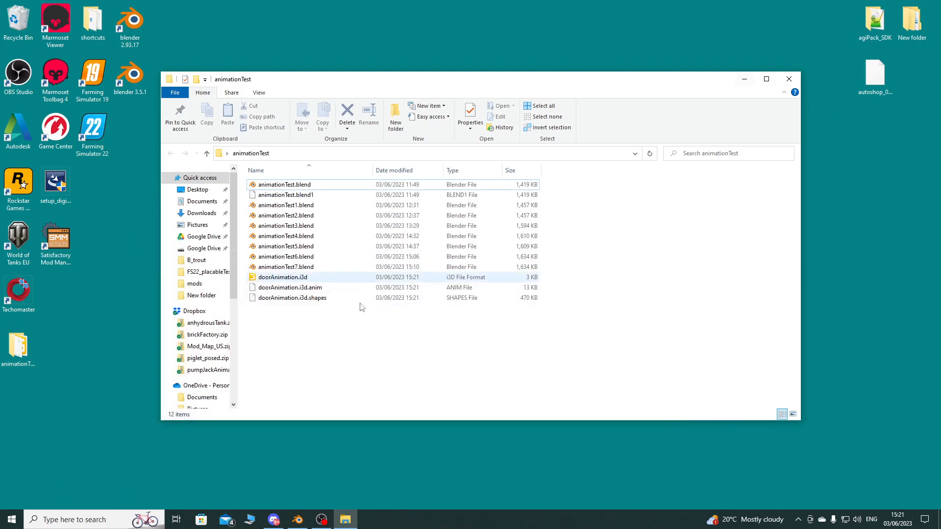
pyautogui.doubleClick(290, 277)
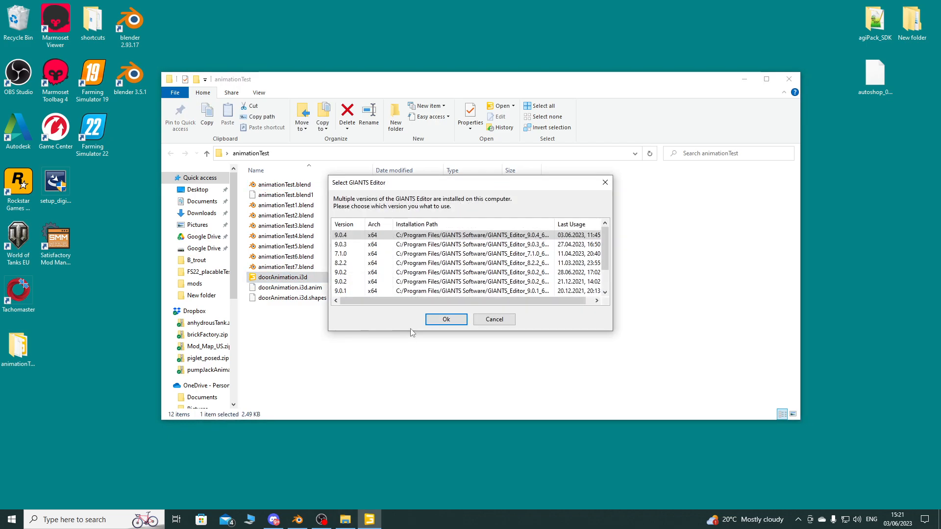
pyautogui.click(445, 320)
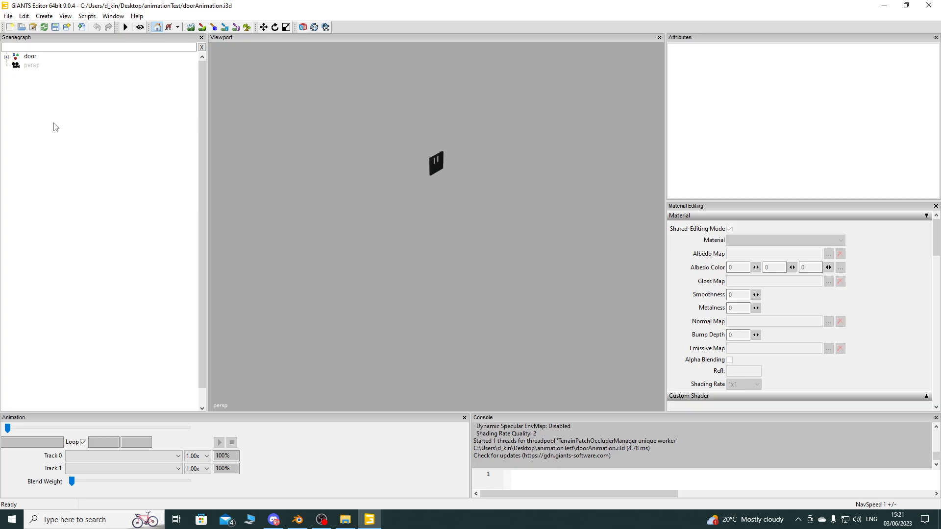
# Select the door node, view the imported double door up close and expand the node's children in the scenegraph.
pyautogui.click(31, 56)
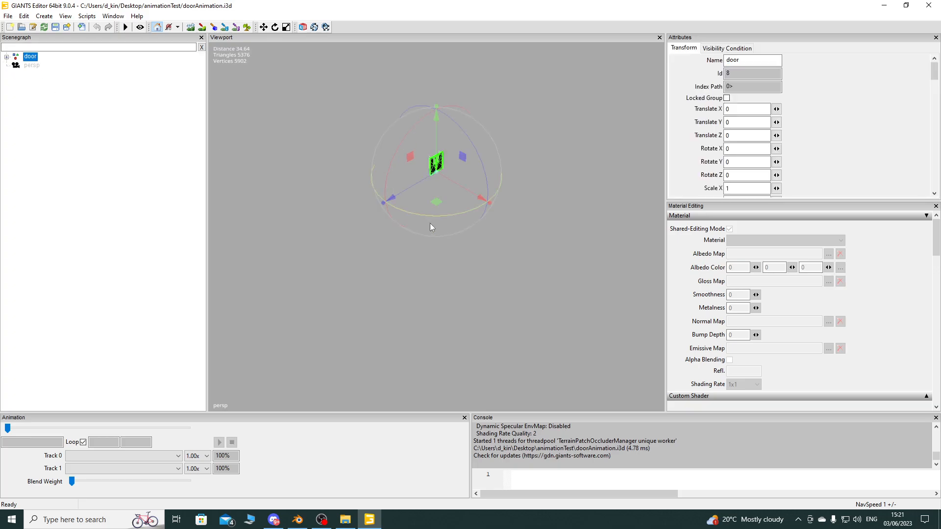
pyautogui.scroll(10, 431, 237)
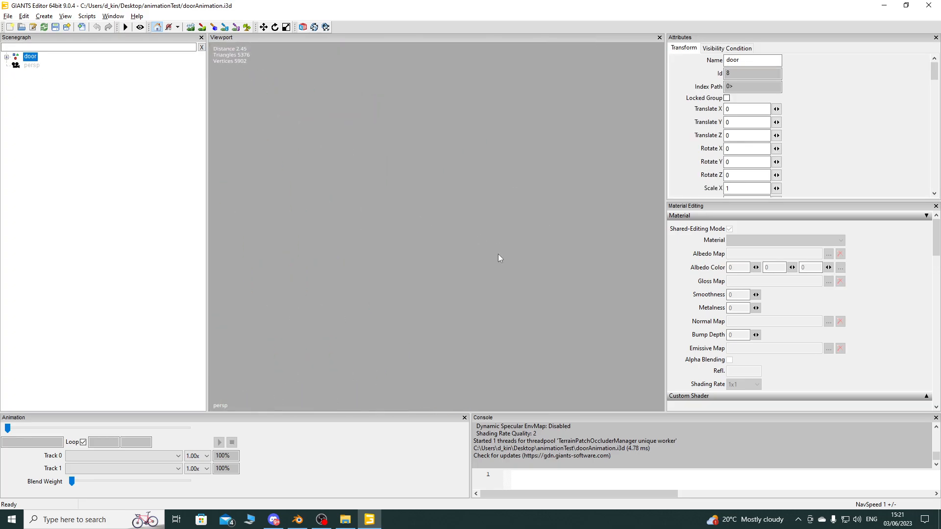
pyautogui.moveTo(502, 277); pyautogui.dragTo(355, 275, button='middle')
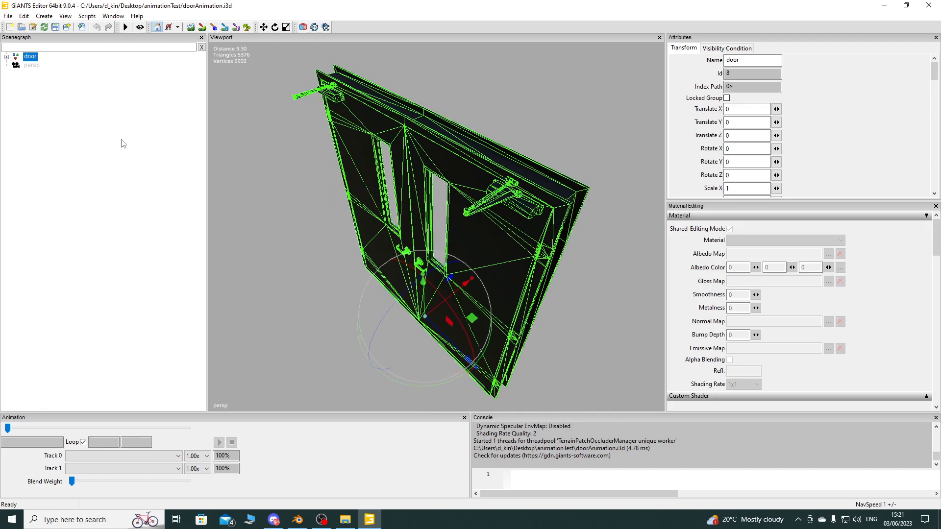
pyautogui.click(7, 57)
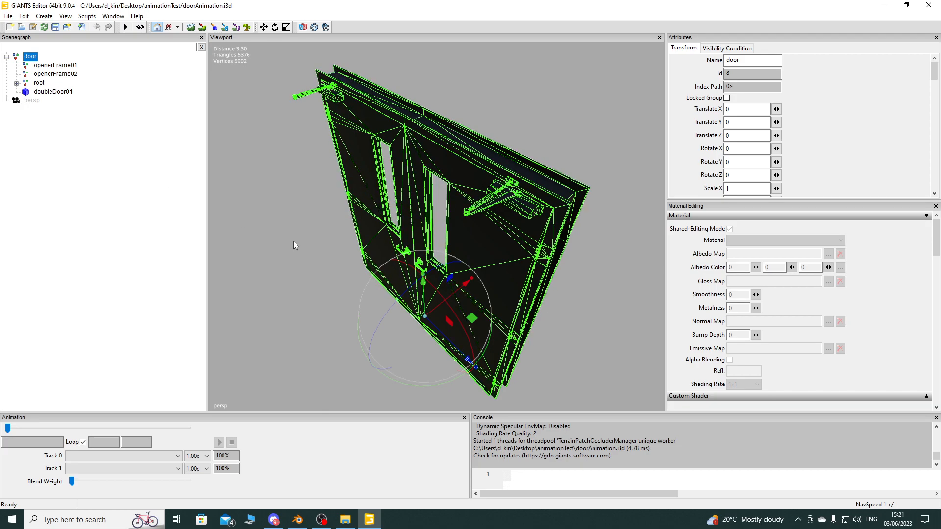
# Add a light placed at about X 1.1, Y 2.8, Z 1.6 and aimed at the opener side of the door.
pyautogui.hotkey('ctrl', 'l')
pyautogui.moveTo(332, 194); pyautogui.dragTo(390, 246, button='middle')
pyautogui.hotkey('ctrl', 'f')
pyautogui.press('f')
pyautogui.keyDown('alt'); pyautogui.moveTo(416, 245); pyautogui.dragTo(449, 151); pyautogui.keyUp('alt')
pyautogui.keyDown('alt'); pyautogui.moveTo(449, 151); pyautogui.dragTo(406, 193, button='middle'); pyautogui.keyUp('alt')
pyautogui.scroll(-3, 392, 260)
pyautogui.keyDown('alt'); pyautogui.moveTo(390, 270); pyautogui.dragTo(385, 286, button='middle'); pyautogui.keyUp('alt')
pyautogui.scroll(-3, 370, 276)
pyautogui.keyDown('alt'); pyautogui.moveTo(370, 274); pyautogui.dragTo(371, 277); pyautogui.keyUp('alt')
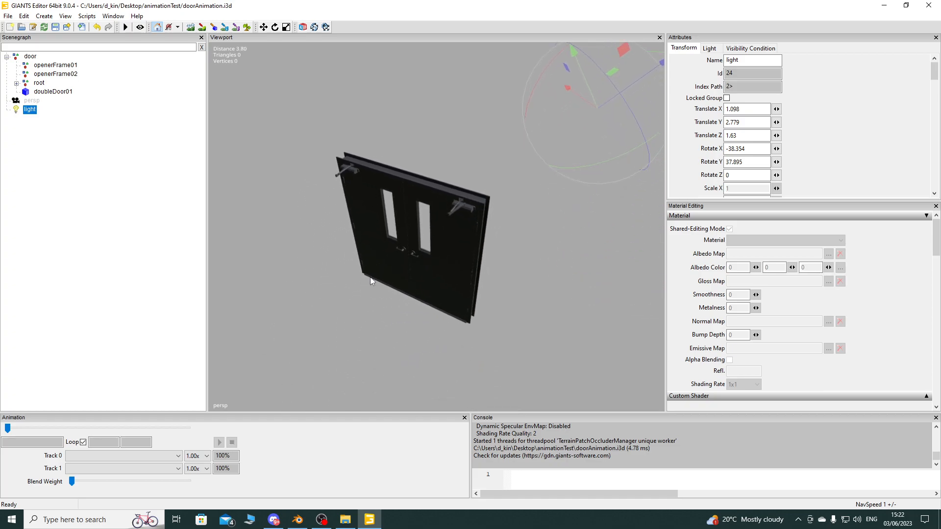
# Add a second light placed at about X -2.5, Y 4.0, Z 1.8 to illuminate the other side of the door.
pyautogui.hotkey('ctrl', 'l')
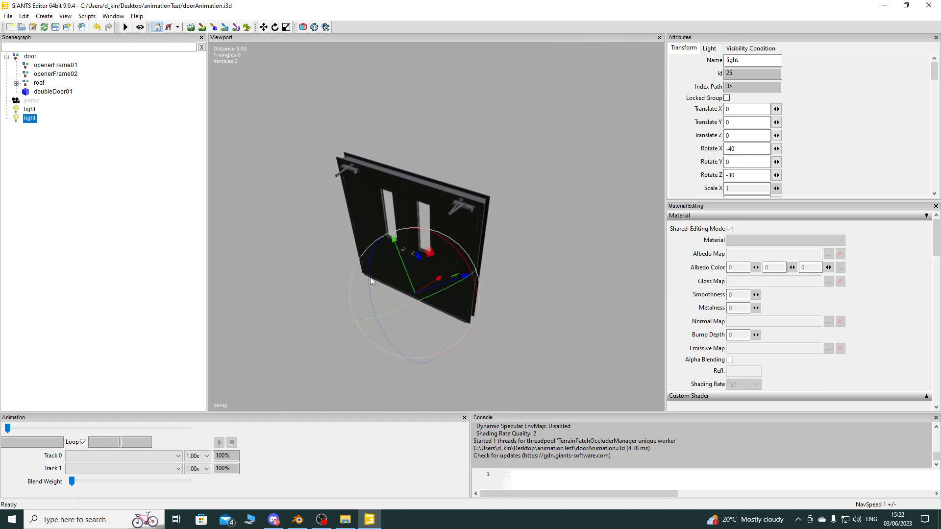
pyautogui.hotkey('ctrl', 'f')
pyautogui.keyDown('alt'); pyautogui.moveTo(374, 253); pyautogui.dragTo(448, 254); pyautogui.keyUp('alt')
pyautogui.scroll(5, 441, 304)
pyautogui.keyDown('alt'); pyautogui.moveTo(441, 307); pyautogui.dragTo(384, 219); pyautogui.keyUp('alt')
pyautogui.keyDown('alt'); pyautogui.moveTo(398, 257); pyautogui.dragTo(422, 282); pyautogui.keyUp('alt')
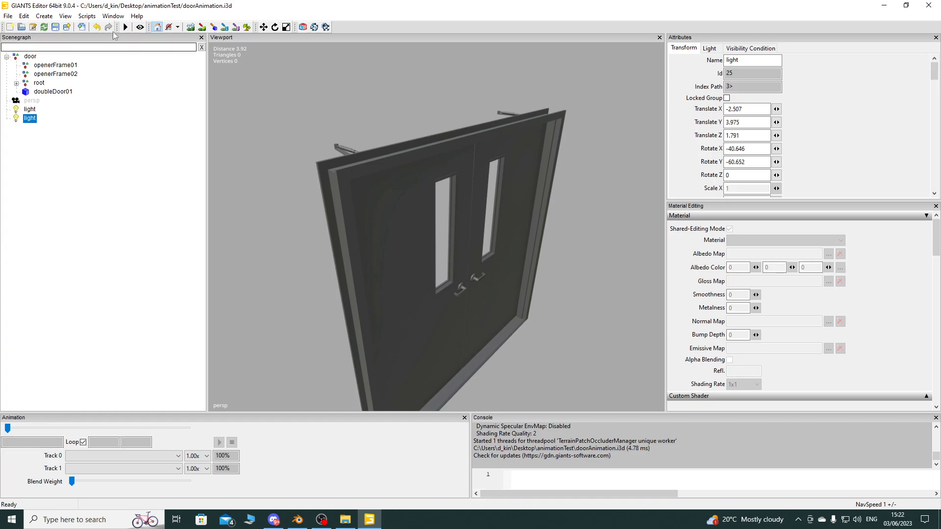
# Select the doubleDoor01 mesh and compare its animation track name with the armature's action name in Blender.
pyautogui.click(113, 16)
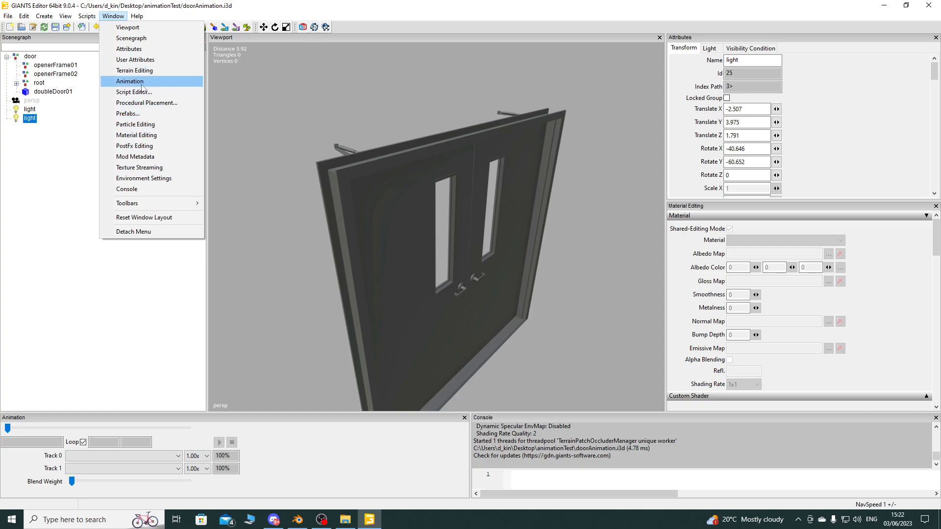
pyautogui.click(214, 422)
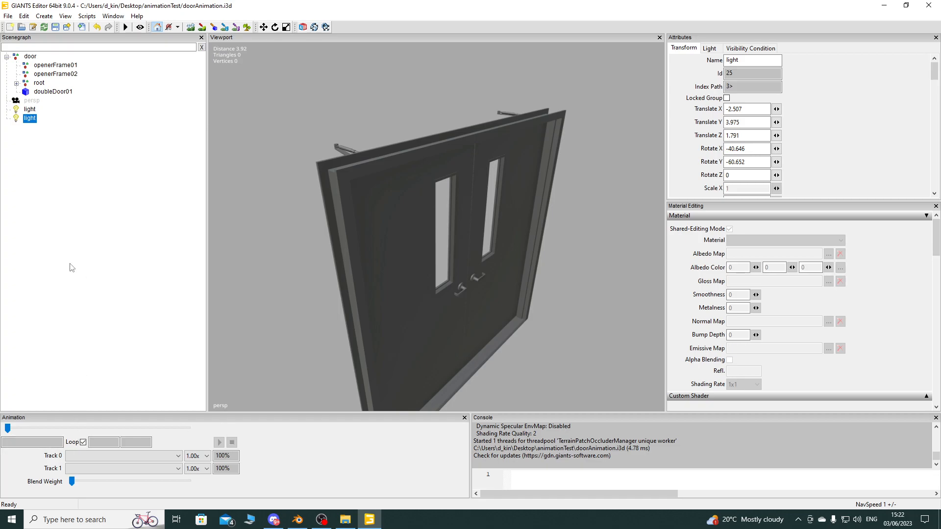
pyautogui.moveTo(279, 416); pyautogui.dragTo(60, 419)
pyautogui.click(55, 93)
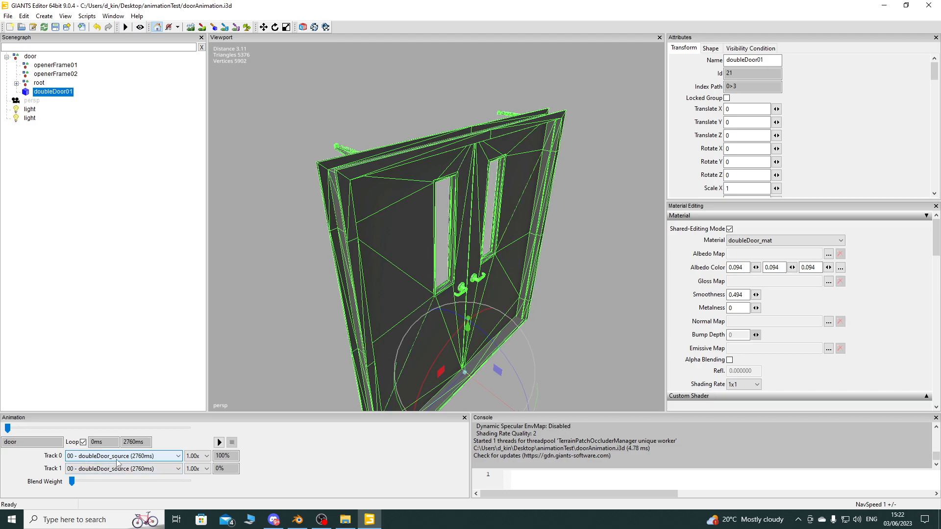
pyautogui.click(297, 520)
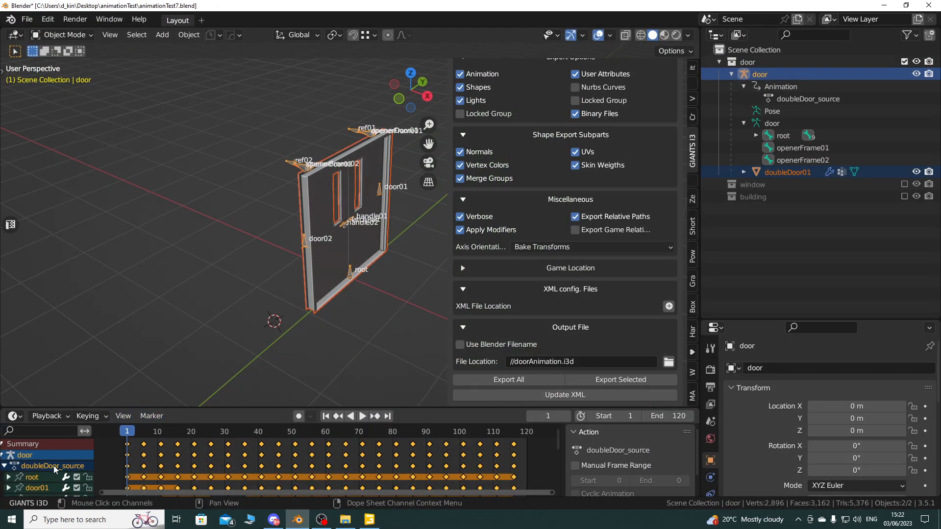
pyautogui.click(369, 519)
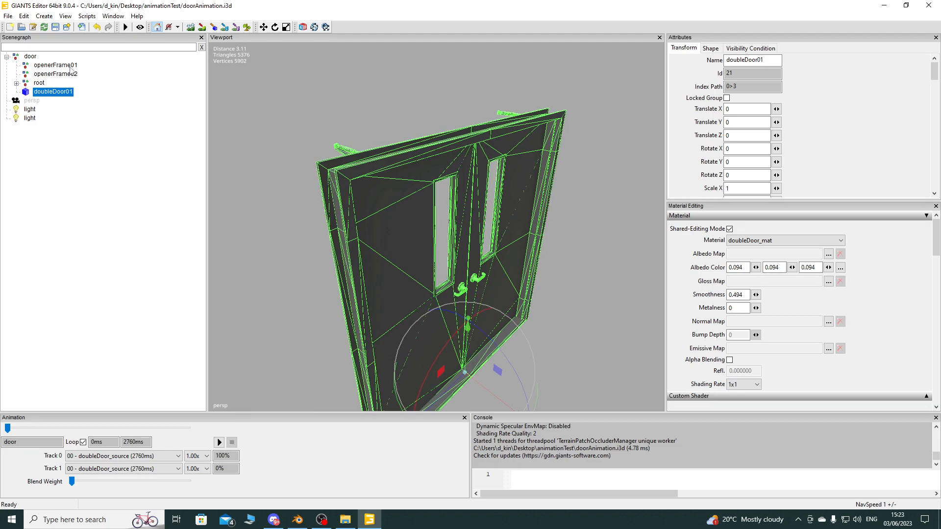
# Expand the root node in the scenegraph and select root and openerFrame01 to inspect the exported bones.
pyautogui.click(22, 100)
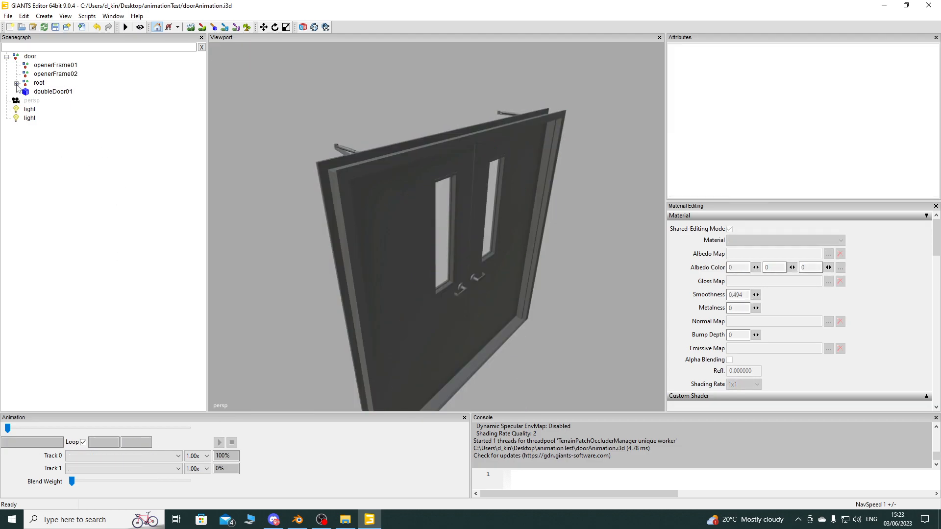
pyautogui.click(17, 83)
pyautogui.click(39, 83)
pyautogui.moveTo(438, 278); pyautogui.dragTo(395, 243, button='middle')
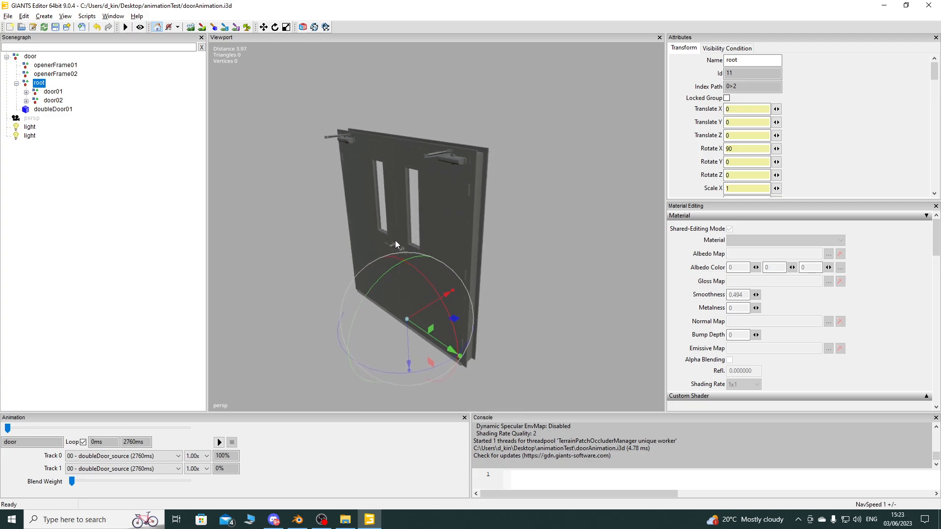
pyautogui.click(45, 66)
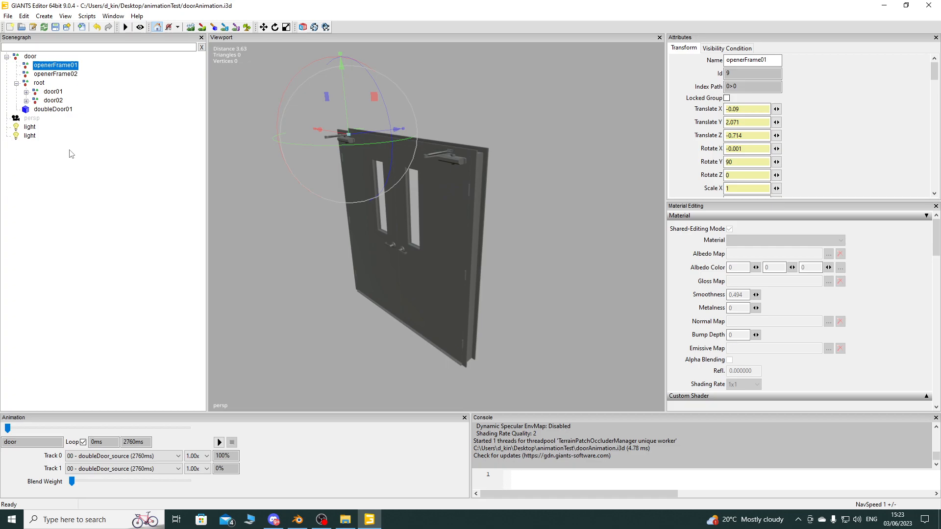
# Play the looping doubleDoor_source animation, examine the moving doors and openers from several angles, and stop playback.
pyautogui.keyDown('alt'); pyautogui.moveTo(388, 255); pyautogui.dragTo(372, 230); pyautogui.keyUp('alt')
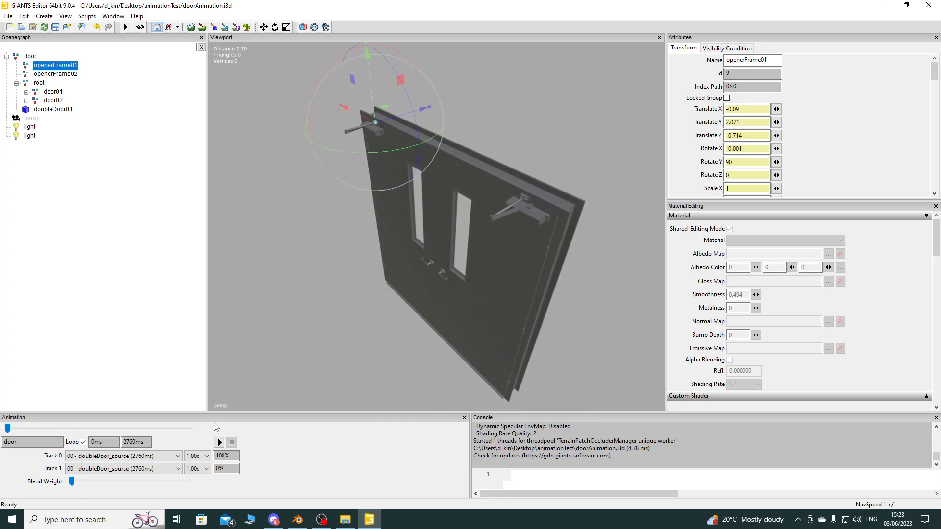
pyautogui.click(219, 442)
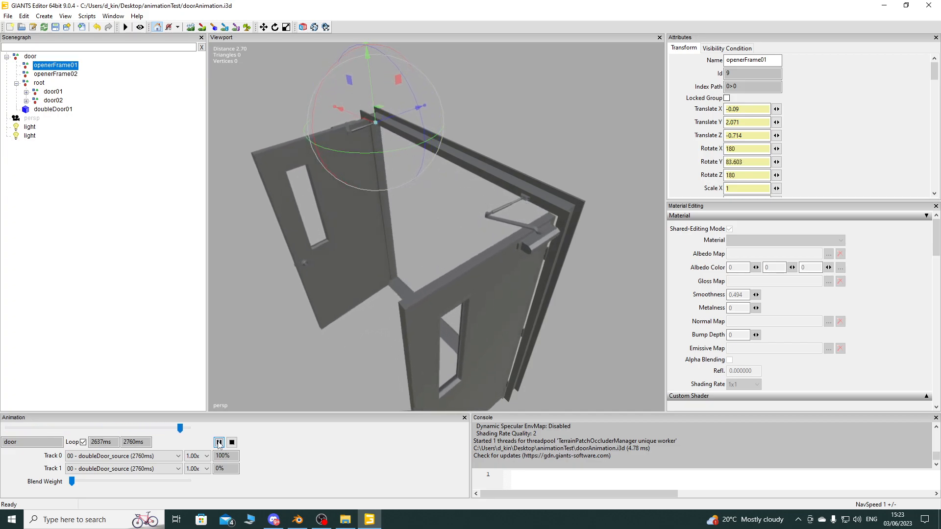
pyautogui.moveTo(427, 327); pyautogui.dragTo(430, 298, button='right')
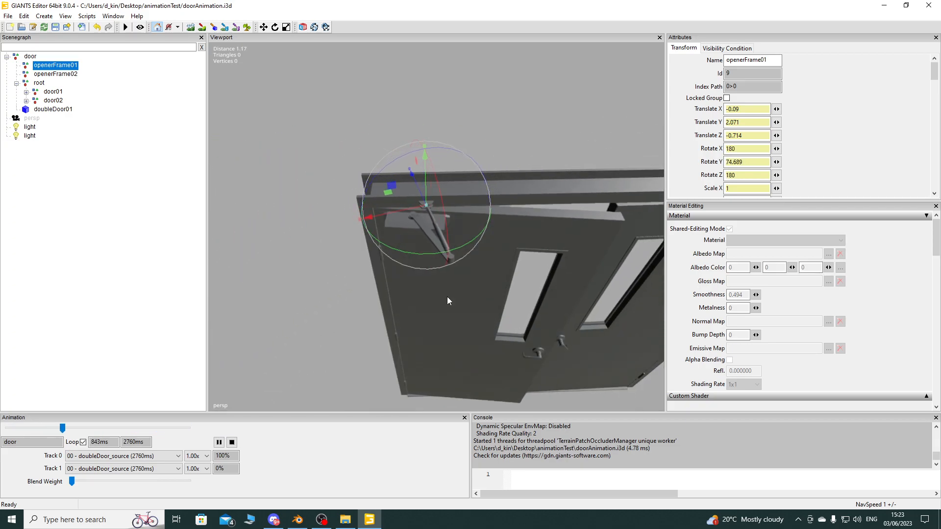
pyautogui.moveTo(446, 288); pyautogui.dragTo(425, 227, button='right')
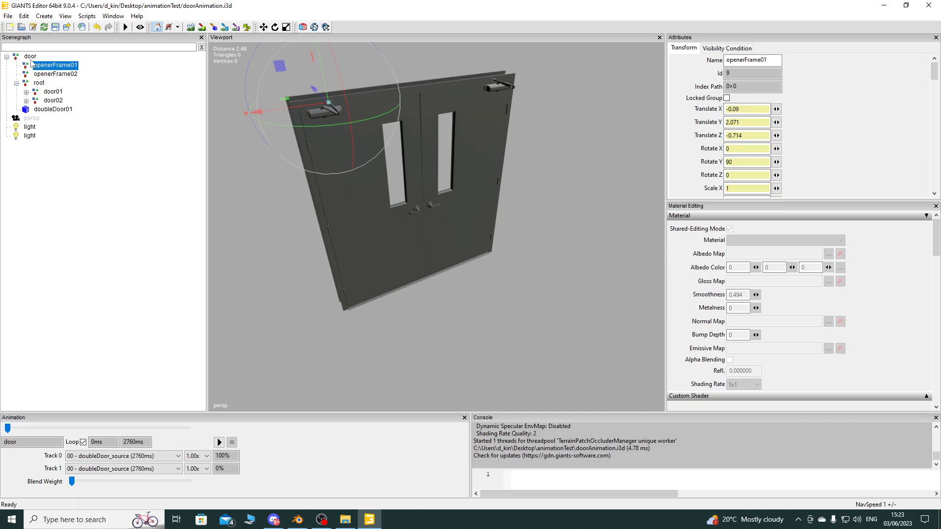
# Collapse the door hierarchy, delete both lights from the scenegraph and save doorAnimation.i3d.
pyautogui.click(31, 56)
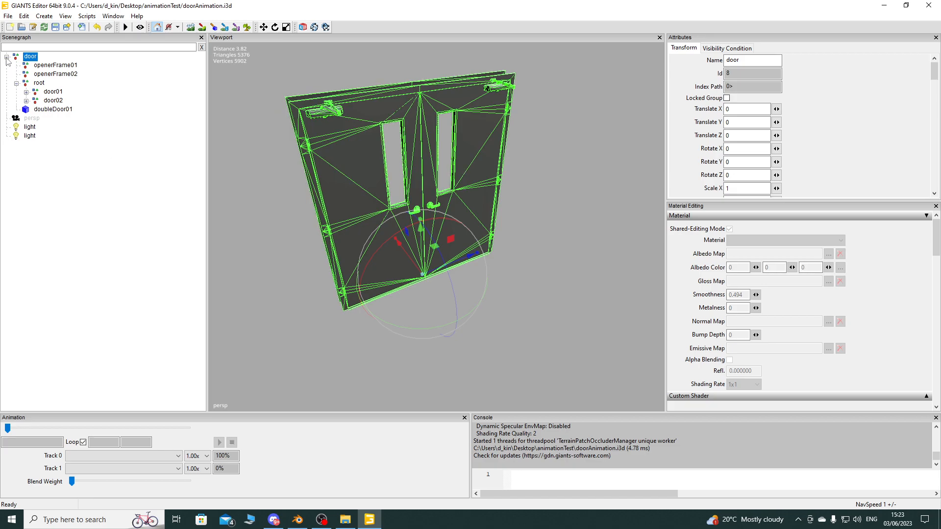
pyautogui.click(16, 83)
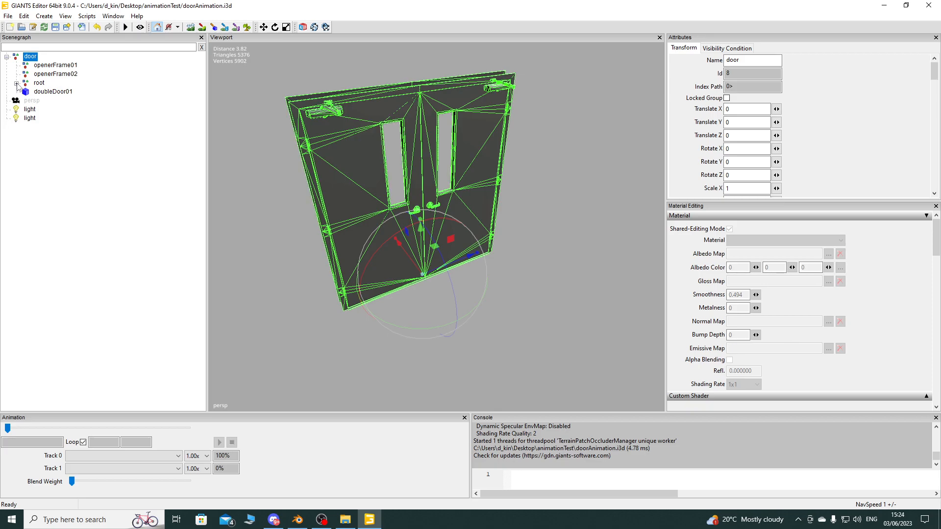
pyautogui.click(7, 57)
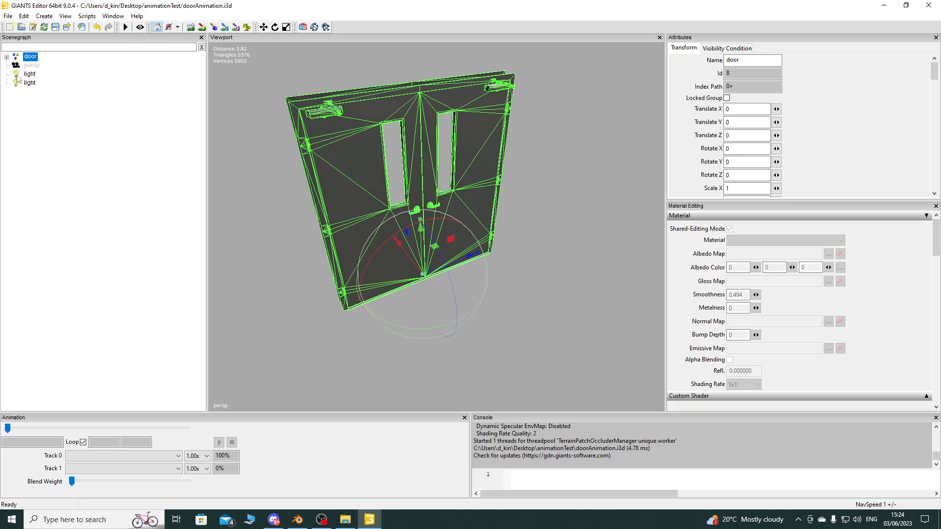
pyautogui.click(98, 147)
pyautogui.moveTo(30, 77); pyautogui.dragTo(122, 144)
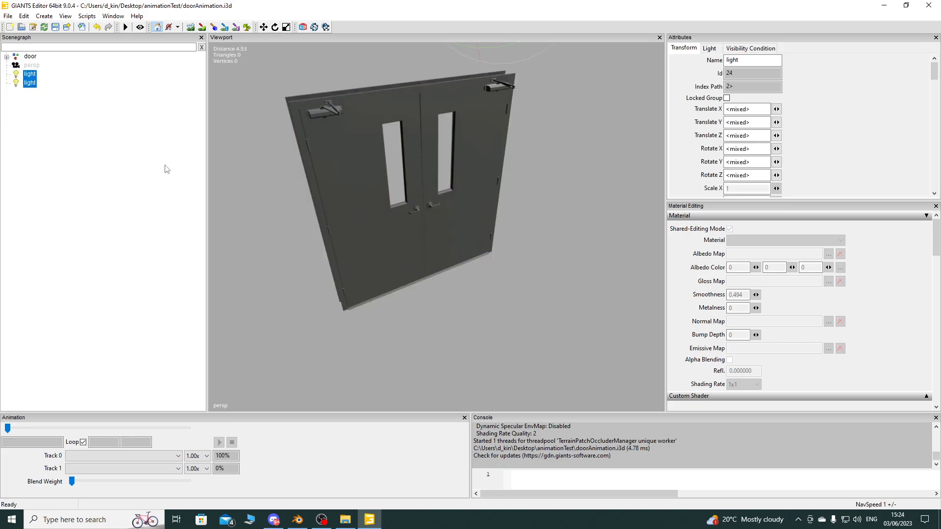
pyautogui.press('Delete')
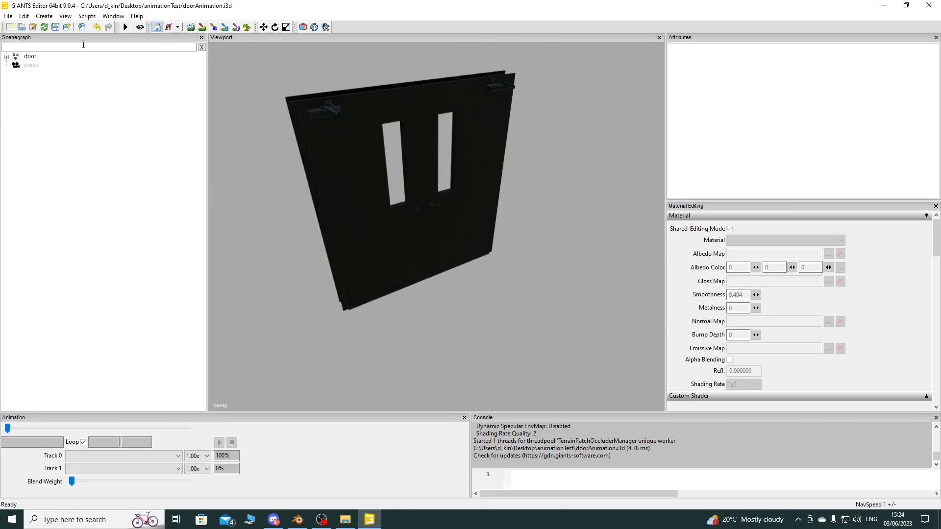
pyautogui.click(55, 27)
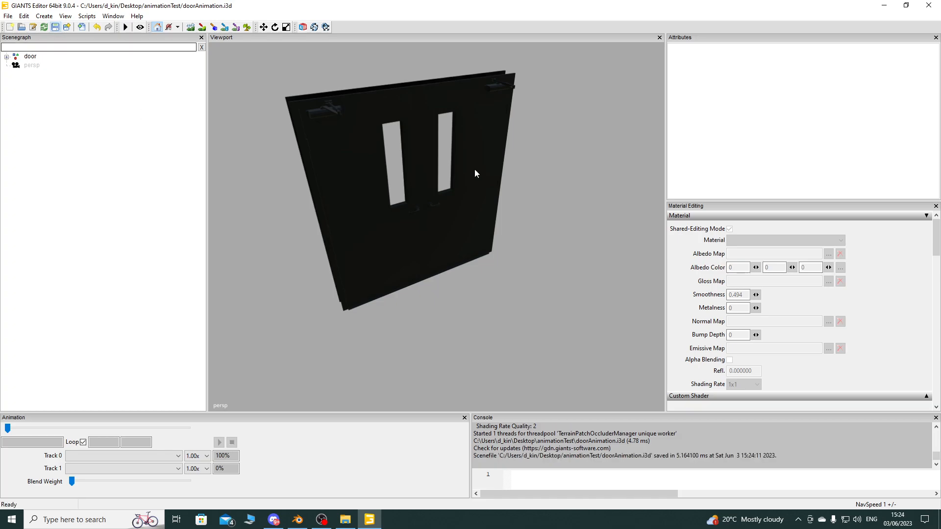
# Close the editor to return to Blender, and free the viewport by deselecting everything, hiding the sidebar and shrinking the timeline.
pyautogui.click(929, 5)
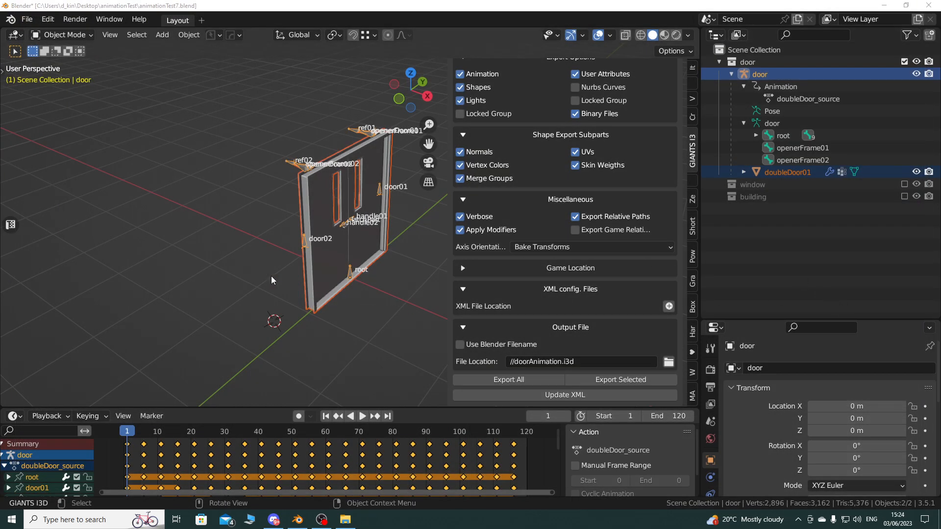
pyautogui.click(196, 273)
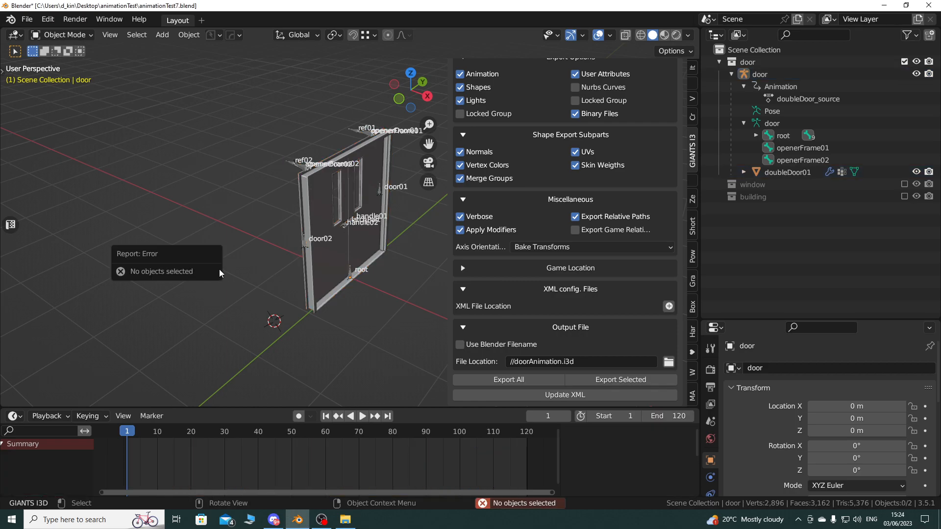
pyautogui.press('n')
pyautogui.scroll(-3, 237, 248)
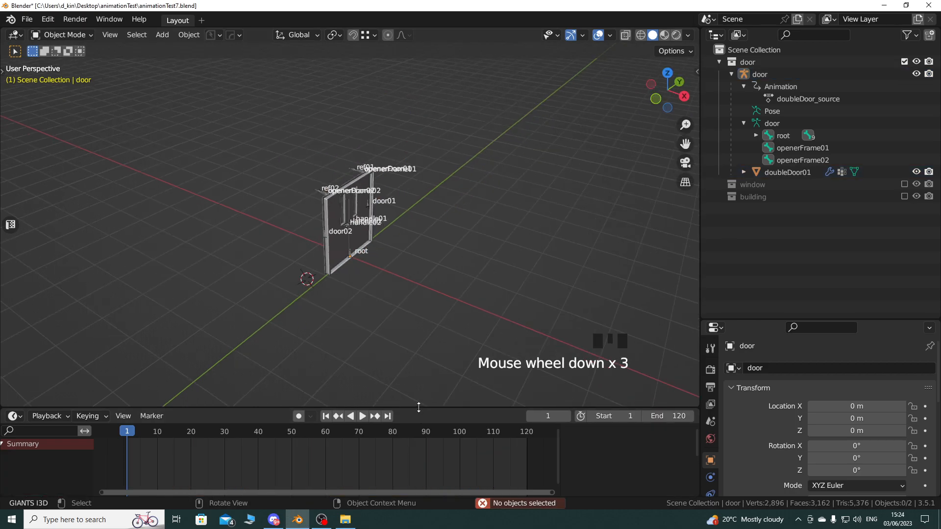
pyautogui.moveTo(419, 407); pyautogui.dragTo(419, 481)
pyautogui.moveTo(390, 236); pyautogui.dragTo(462, 269, button='middle')
pyautogui.moveTo(394, 302); pyautogui.dragTo(444, 317, button='middle')
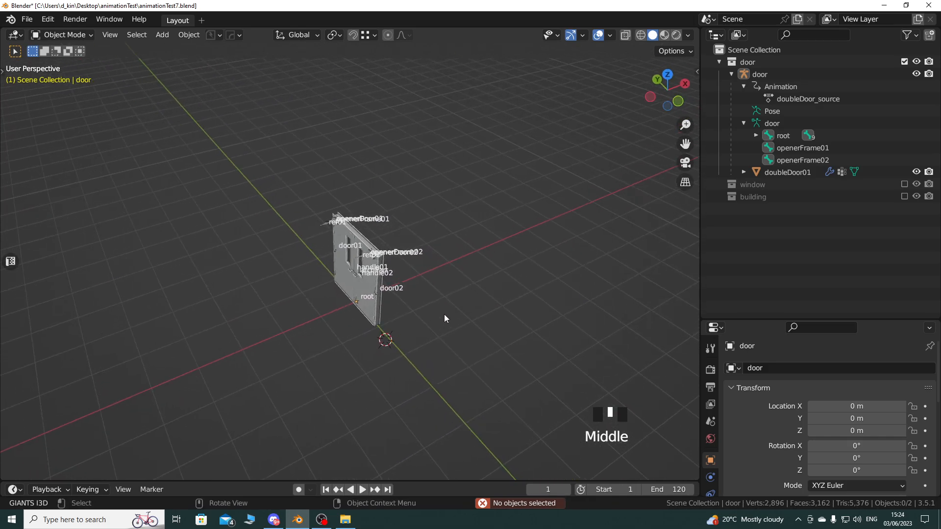
# Collapse the door armature in the outliner and enable the building collection.
pyautogui.click(732, 73)
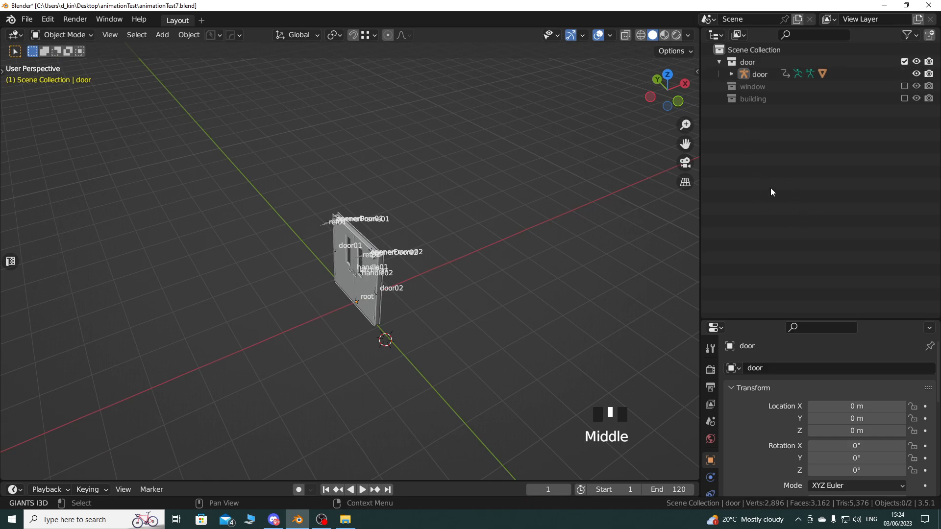
pyautogui.click(904, 99)
pyautogui.scroll(-2, 554, 274)
pyautogui.moveTo(554, 274); pyautogui.dragTo(328, 294, button='middle')
pyautogui.moveTo(568, 351); pyautogui.dragTo(607, 290, button='middle')
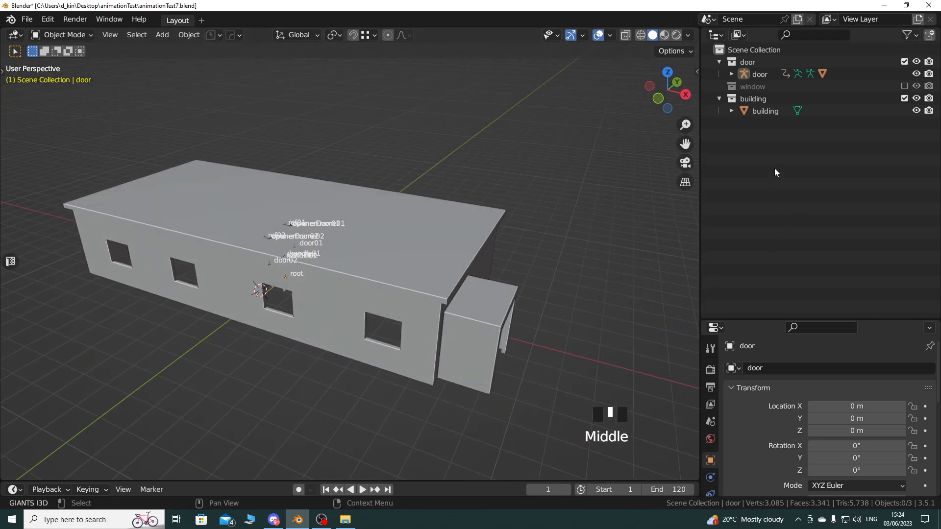
# Select the door armature inside the building and save the file incrementally as animationTest8.
pyautogui.click(756, 74)
pyautogui.moveTo(451, 251); pyautogui.dragTo(331, 328, button='middle')
pyautogui.scroll(3, 370, 283)
pyautogui.scroll(-7, 331, 328)
pyautogui.moveTo(367, 234); pyautogui.dragTo(338, 216, button='middle')
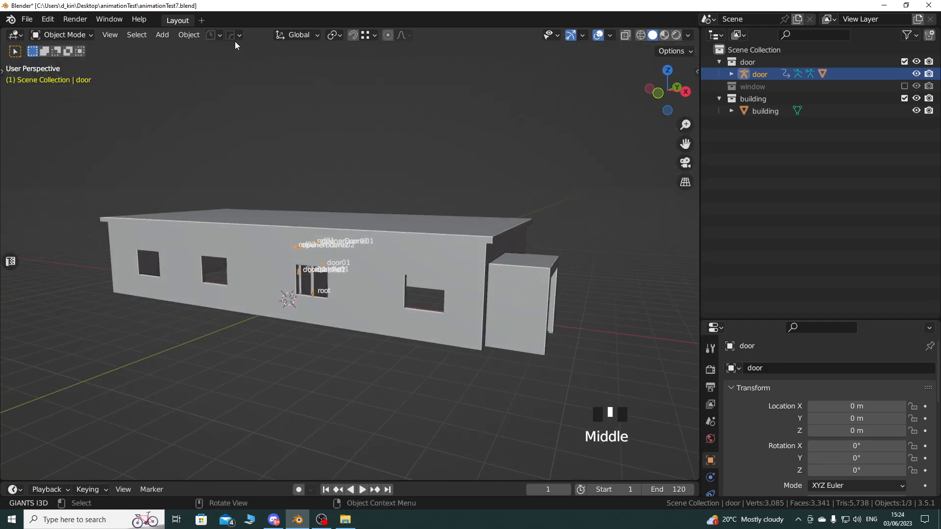
pyautogui.click(220, 36)
pyautogui.click(215, 79)
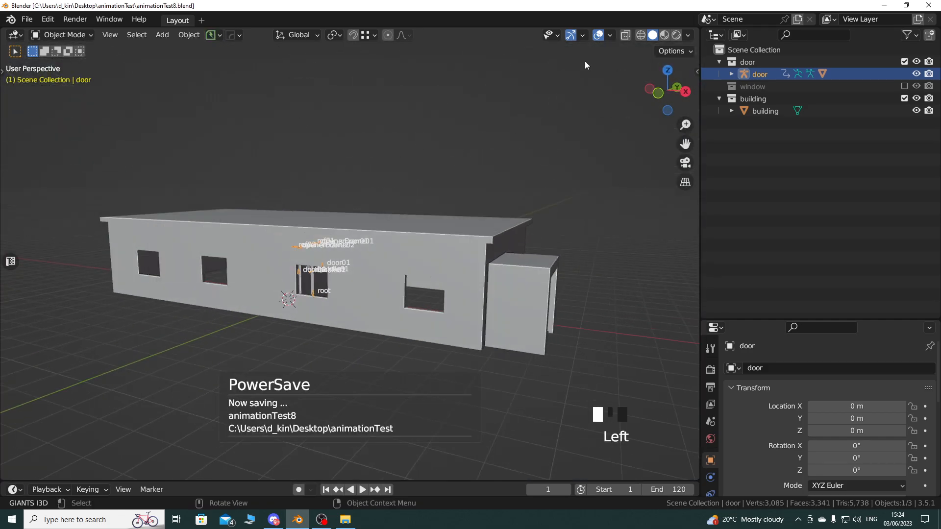
# View the building in Material Preview shading and return to Solid shading.
pyautogui.click(664, 36)
pyautogui.moveTo(440, 237)
pyautogui.mouseDown(button='middle')
pyautogui.moveTo(361, 241)
pyautogui.moveTo(331, 185)
pyautogui.moveTo(415, 209)
pyautogui.moveTo(483, 206)
pyautogui.moveTo(460, 206)
pyautogui.moveTo(526, 240)
pyautogui.moveTo(481, 274)
pyautogui.moveTo(400, 288)
pyautogui.mouseUp(button='middle')
pyautogui.click(654, 37)
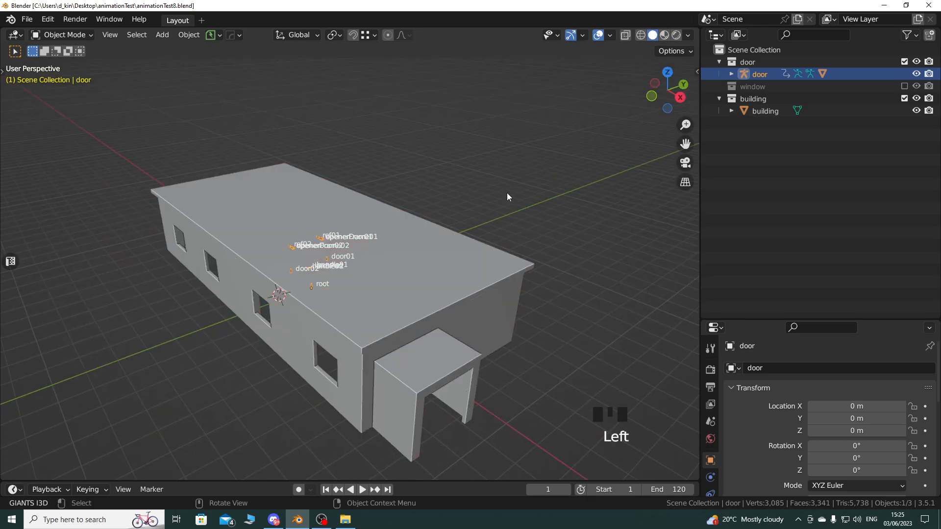
# Open the building mesh in Edit Mode and focus on the bottom notch edge at one side of the porch opening.
pyautogui.keyDown('shift'); pyautogui.moveTo(428, 319); pyautogui.dragTo(421, 293, button='middle'); pyautogui.keyUp('shift')
pyautogui.moveTo(353, 255); pyautogui.dragTo(390, 281, button='middle')
pyautogui.scroll(4, 303, 268)
pyautogui.keyDown('shift'); pyautogui.moveTo(303, 269); pyautogui.dragTo(381, 272, button='middle'); pyautogui.keyUp('shift')
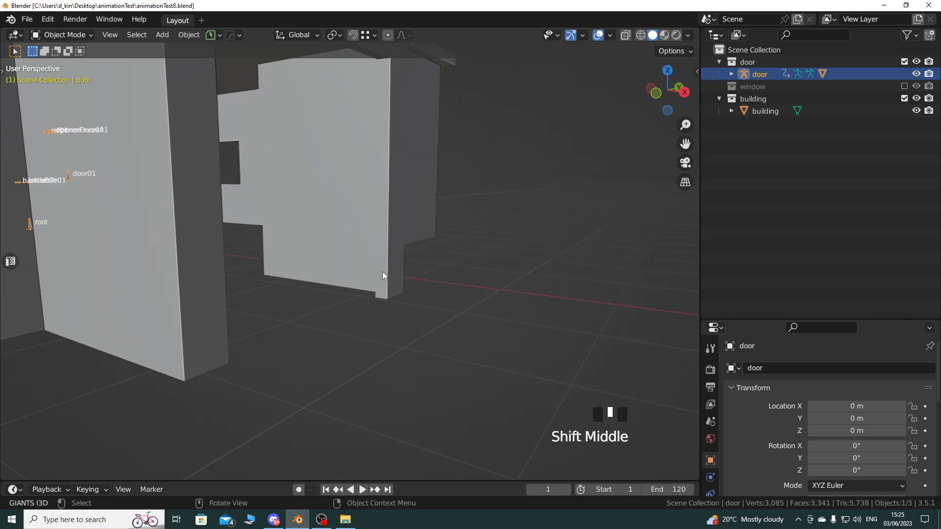
pyautogui.click(386, 238)
pyautogui.press('Tab')
pyautogui.moveTo(381, 340); pyautogui.dragTo(365, 267, button='middle')
pyautogui.click(407, 173)
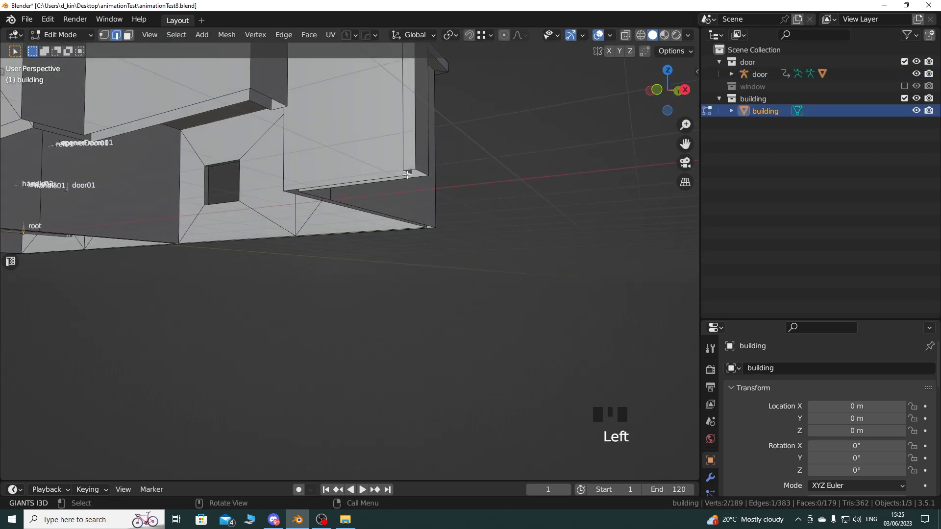
pyautogui.keyDown('shift'); pyautogui.moveTo(329, 240); pyautogui.dragTo(382, 254, button='middle'); pyautogui.keyUp('shift')
pyautogui.press('KP_Decimal')
# Select the matching bottom notch edges on both sides of the porch opening and snap the 3D cursor to their midpoint.
pyautogui.click(288, 233)
pyautogui.scroll(-2, 211, 281)
pyautogui.keyDown('shift'); pyautogui.moveTo(199, 283); pyautogui.dragTo(197, 257, button='middle'); pyautogui.keyUp('shift')
pyautogui.scroll(-1, 231, 284)
pyautogui.scroll(-2, 257, 210)
pyautogui.keyDown('shift'); pyautogui.click(343, 288); pyautogui.keyUp('shift')
pyautogui.moveTo(344, 288); pyautogui.dragTo(397, 268, button='middle')
pyautogui.hotkey('shift', 's')
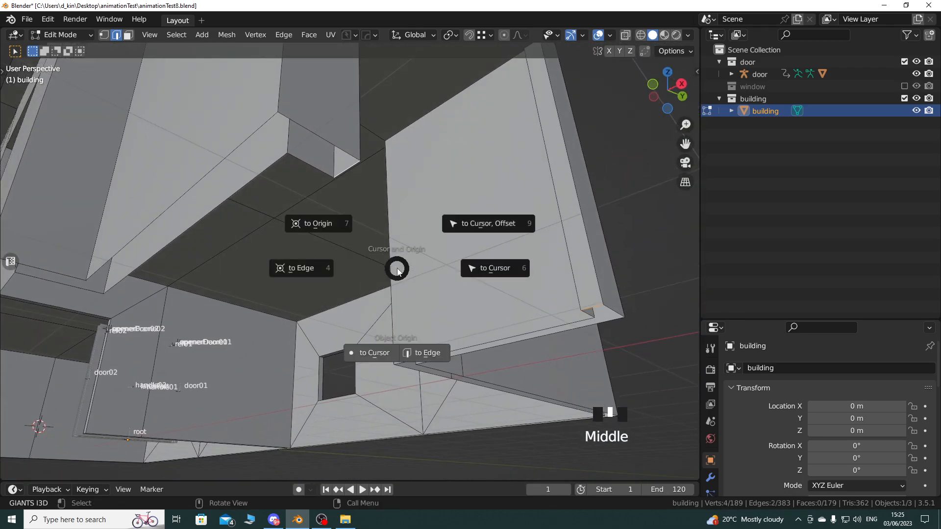
pyautogui.click(320, 269)
pyautogui.press('Tab')
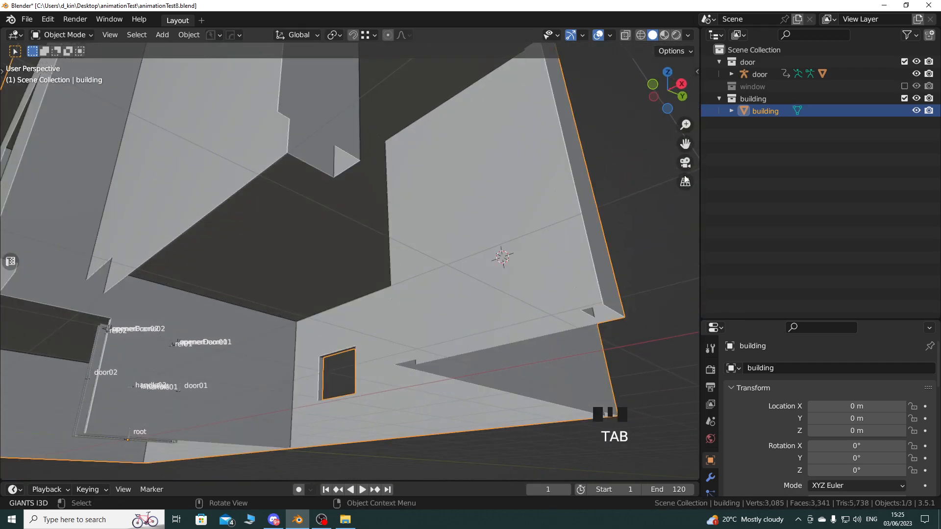
# Snap the door armature to the 3D cursor and inspect its fit in the porch opening.
pyautogui.click(775, 75)
pyautogui.rightClick(336, 273)
pyautogui.moveTo(337, 267)
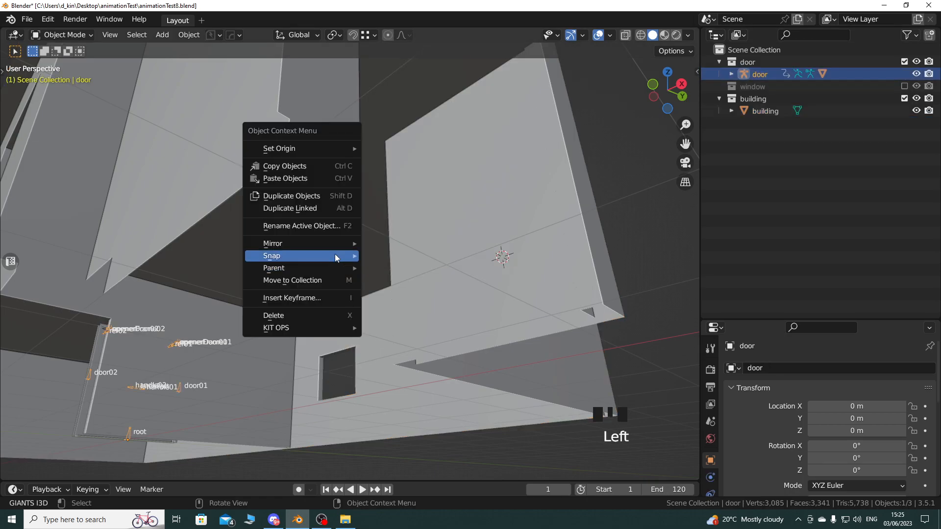
pyautogui.click(418, 269)
pyautogui.moveTo(419, 271); pyautogui.dragTo(195, 343, button='middle')
pyautogui.scroll(3, 306, 311)
pyautogui.scroll(-5, 452, 306)
pyautogui.scroll(-4, 293, 224)
pyautogui.keyDown('shift'); pyautogui.moveTo(293, 224); pyautogui.dragTo(351, 330, button='middle'); pyautogui.keyUp('shift')
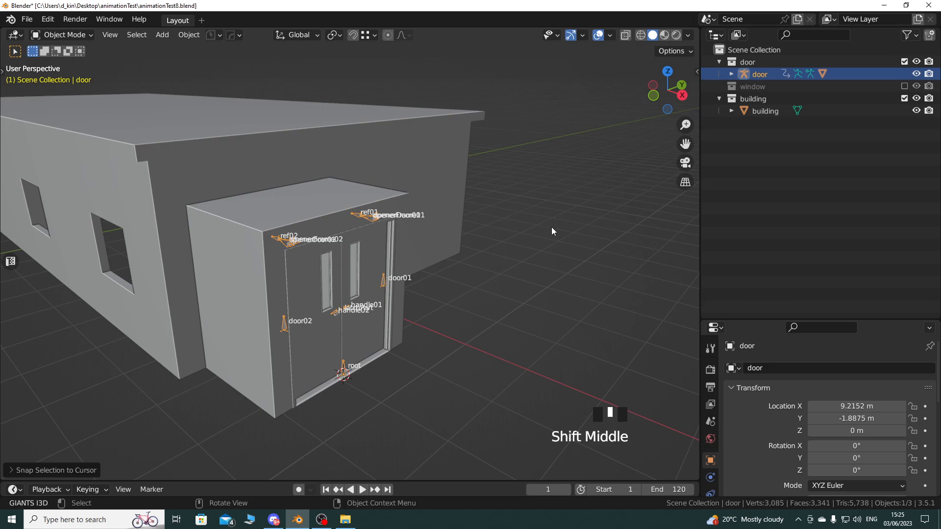
pyautogui.keyDown('shift'); pyautogui.moveTo(476, 277); pyautogui.dragTo(461, 301, button='middle'); pyautogui.keyUp('shift')
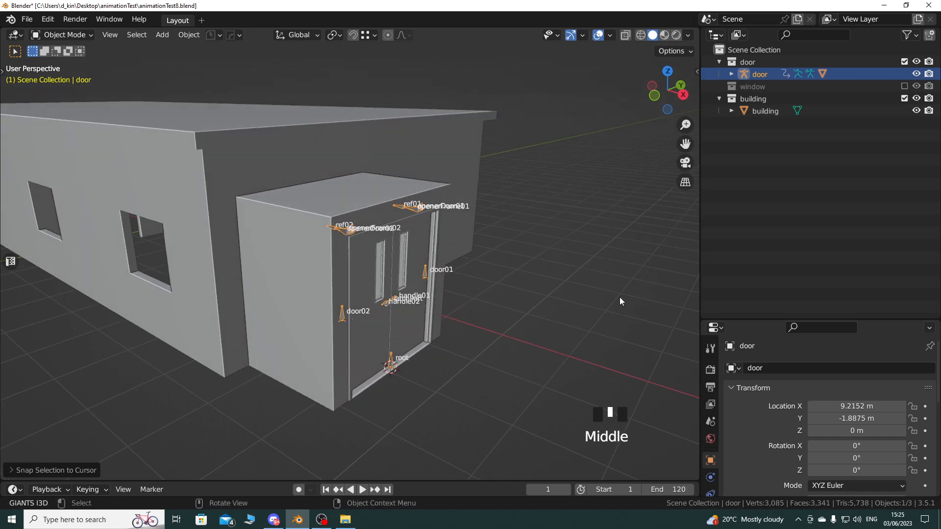
pyautogui.keyDown('shift'); pyautogui.moveTo(520, 291); pyautogui.dragTo(601, 298, button='middle'); pyautogui.keyUp('shift')
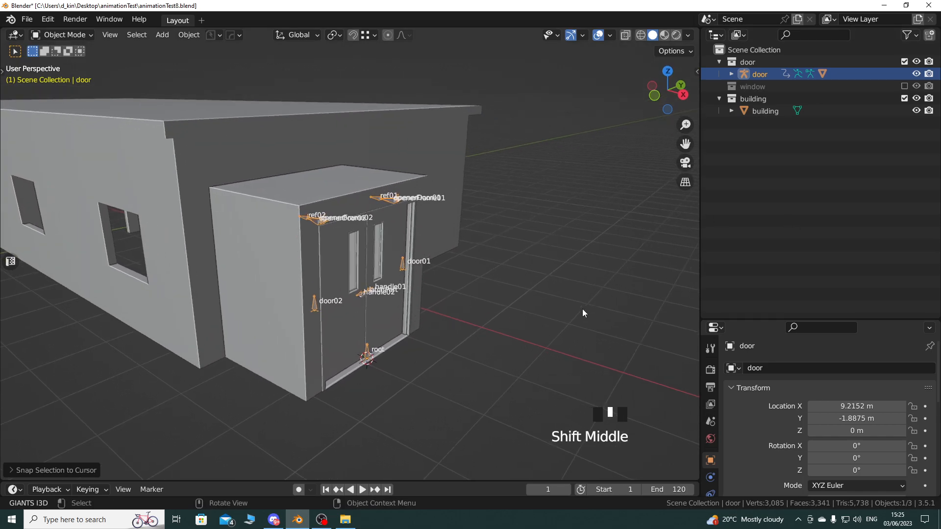
# Clear the animation data from the door armature in the outliner.
pyautogui.click(731, 73)
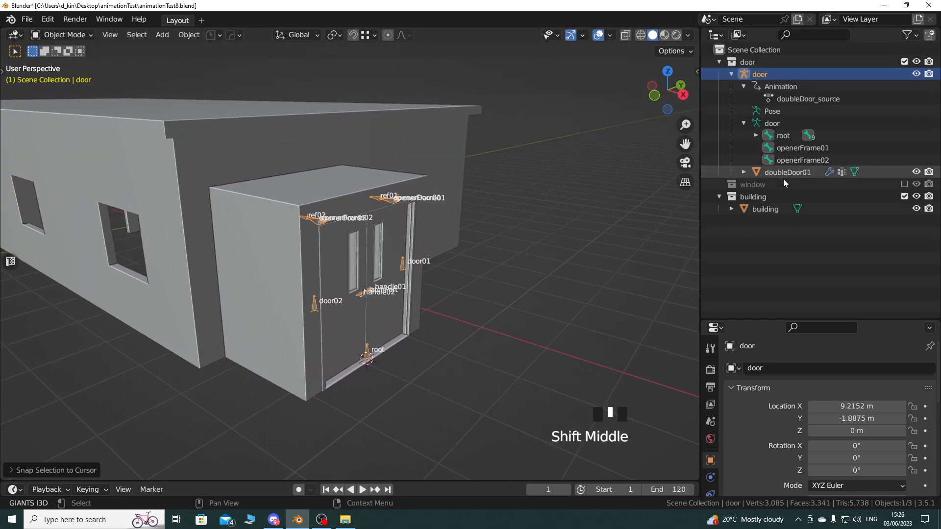
pyautogui.doubleClick(774, 86)
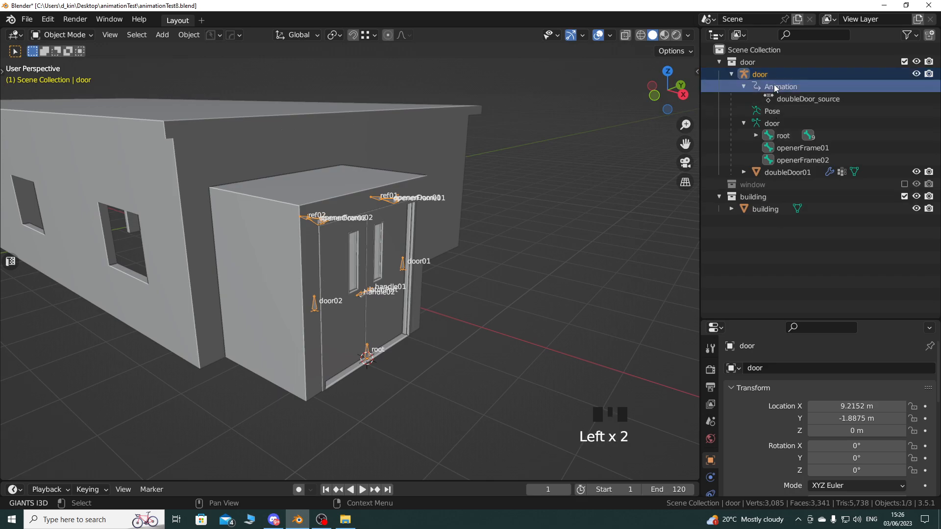
pyautogui.rightClick(775, 86)
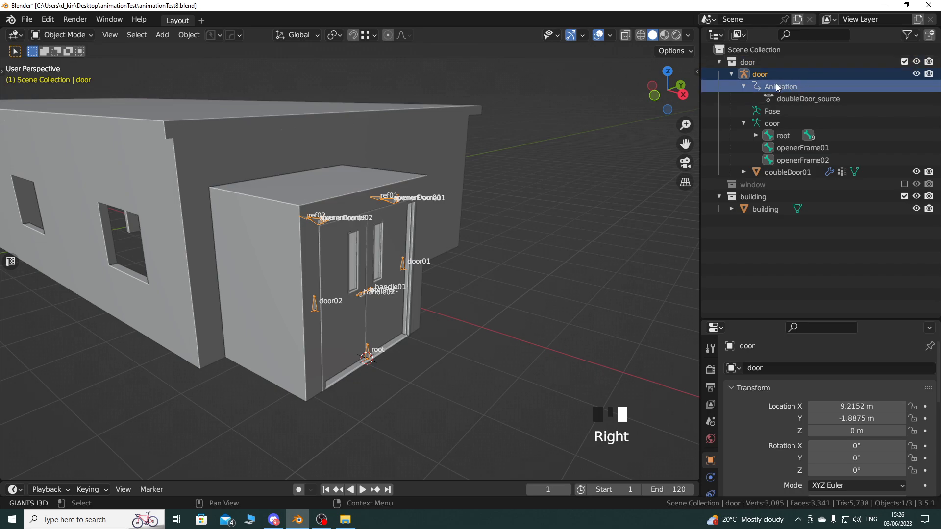
pyautogui.rightClick(776, 86)
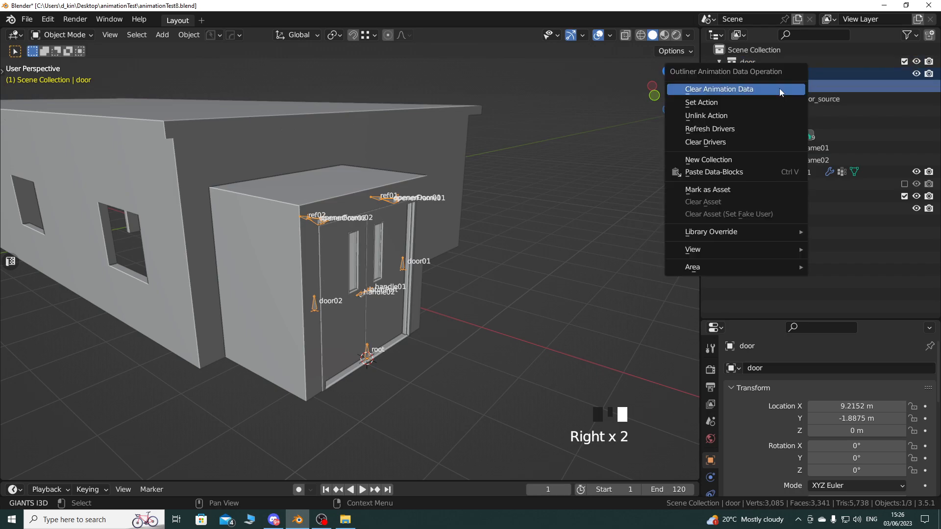
pyautogui.click(753, 89)
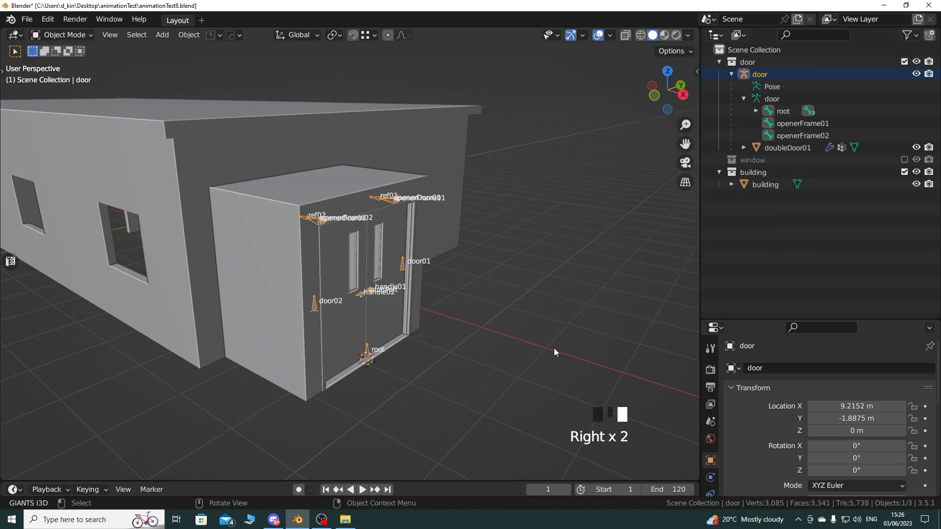
# Check the timeline for remaining keyframes with all door bones selected in Pose Mode, and return to Object Mode.
pyautogui.moveTo(427, 482); pyautogui.dragTo(431, 385)
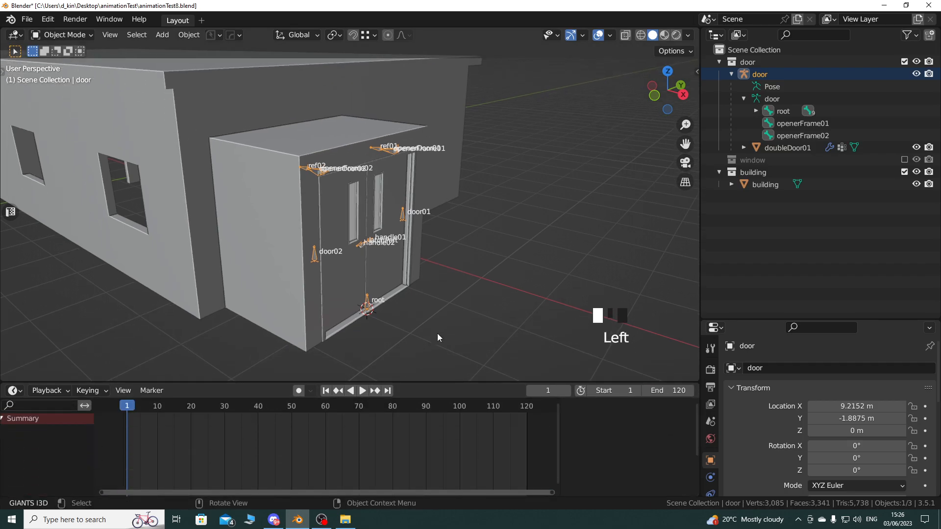
pyautogui.press('Tab')
pyautogui.press('a')
pyautogui.moveTo(123, 406)
pyautogui.mouseDown()
pyautogui.moveTo(372, 406)
pyautogui.moveTo(129, 408)
pyautogui.mouseUp()
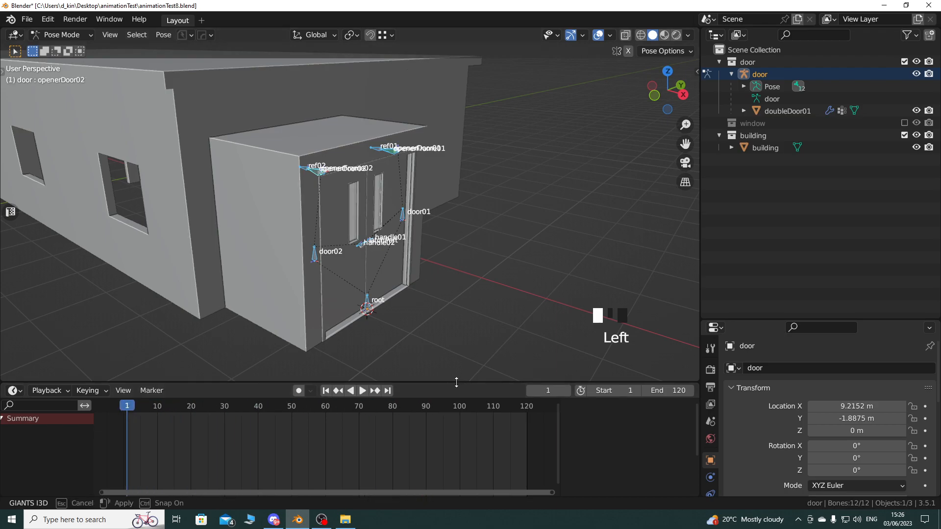
pyautogui.moveTo(456, 382); pyautogui.dragTo(454, 484)
pyautogui.press('Tab')
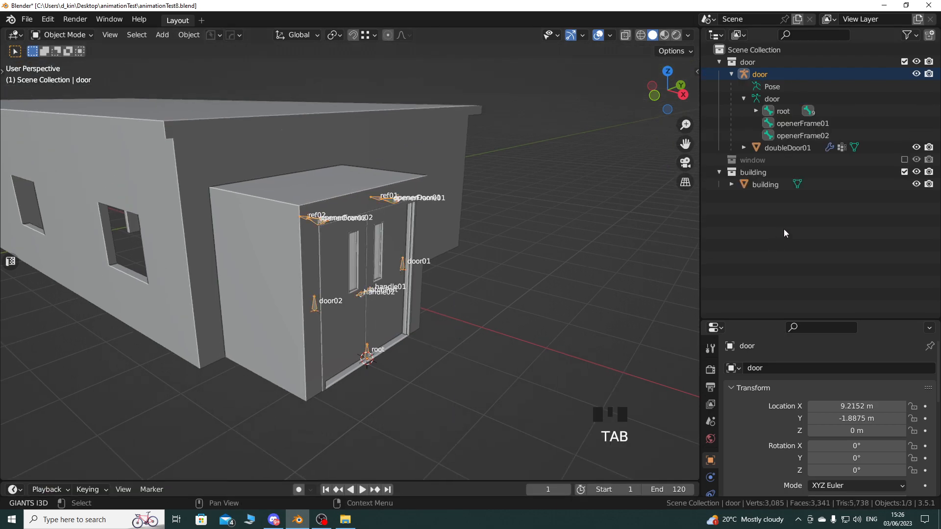
# Select the doubleDoor01 mesh and show its vertex groups in an enlarged properties area.
pyautogui.click(732, 74)
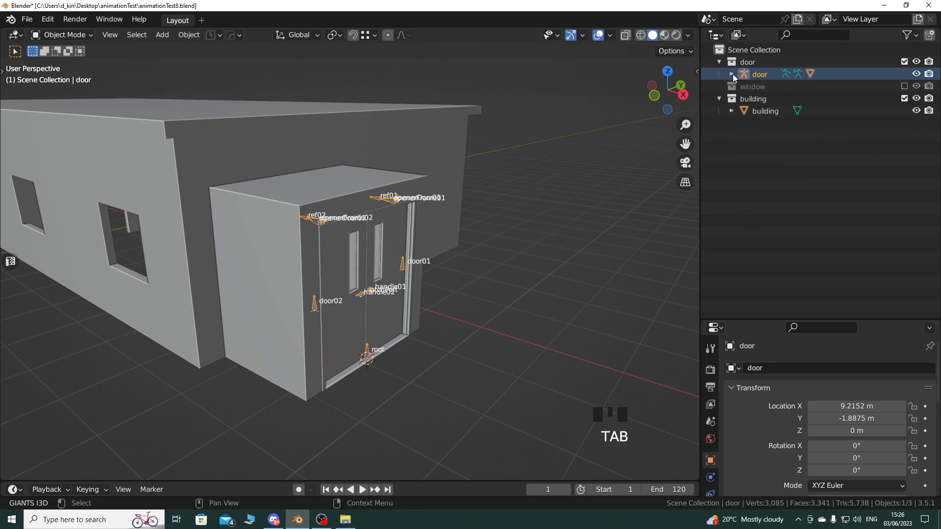
pyautogui.moveTo(758, 319); pyautogui.dragTo(758, 243)
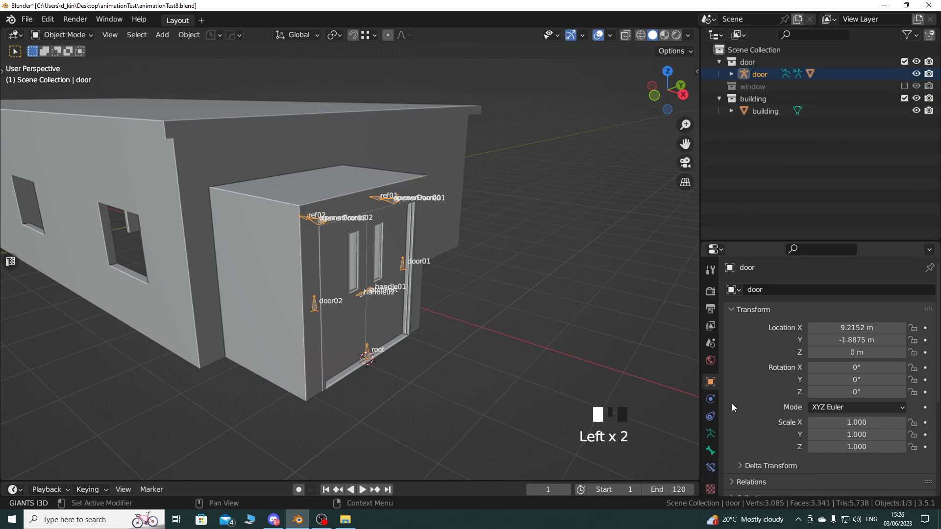
pyautogui.click(357, 322)
pyautogui.press('Tab')
pyautogui.press('a')
pyautogui.press('Tab')
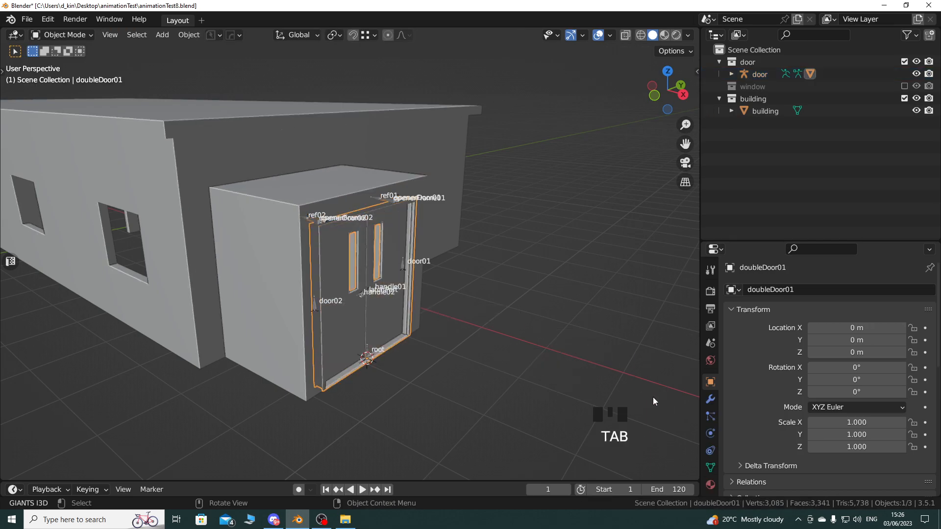
pyautogui.click(710, 467)
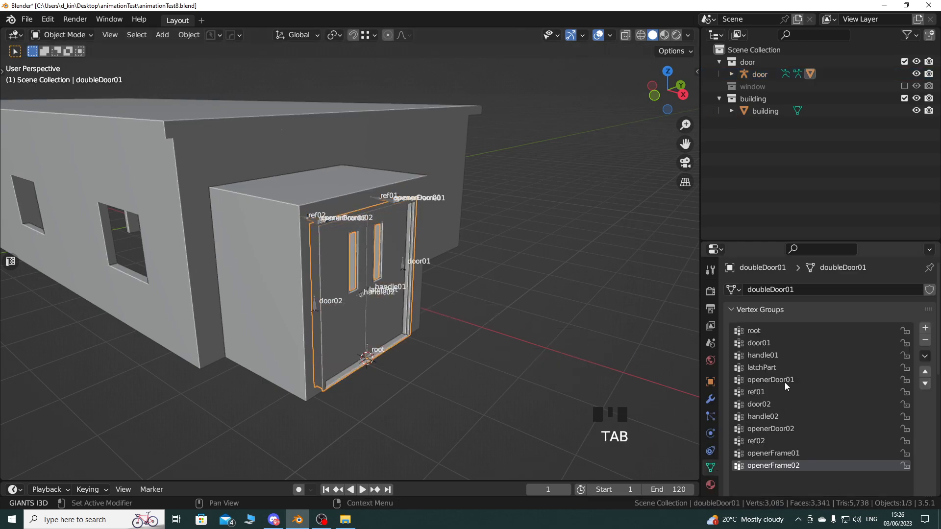
# Remove the Armature modifier from the doubleDoor01 mesh.
pyautogui.click(710, 399)
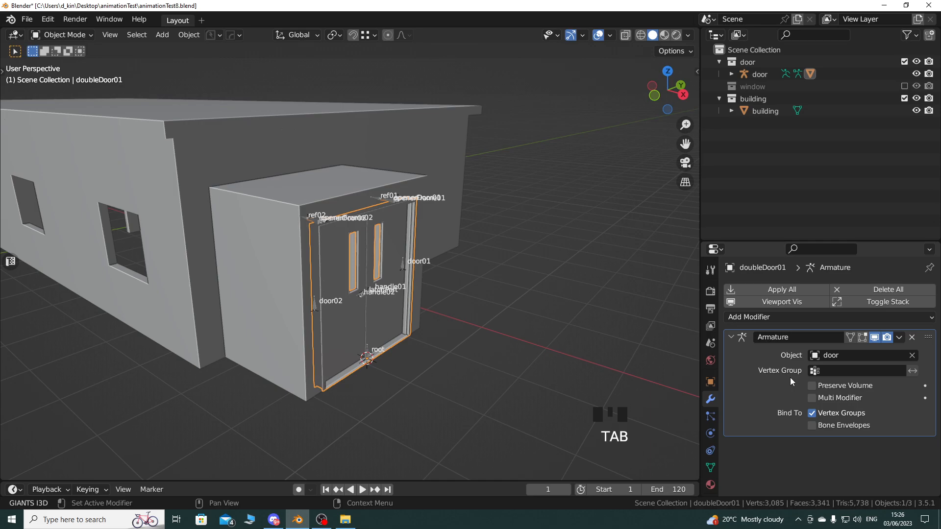
pyautogui.click(913, 338)
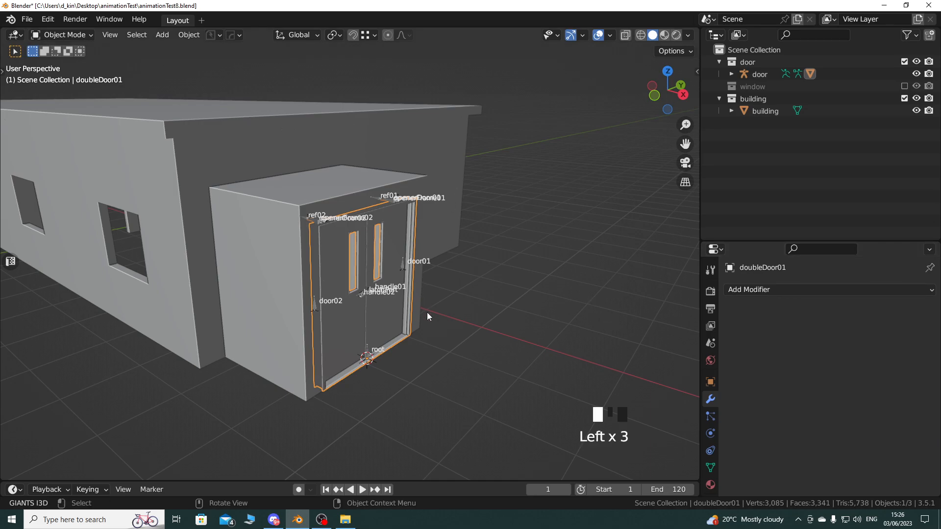
pyautogui.moveTo(460, 304)
pyautogui.mouseDown(button='middle')
pyautogui.moveTo(338, 331)
pyautogui.moveTo(384, 338)
pyautogui.moveTo(364, 343)
pyautogui.moveTo(366, 357)
pyautogui.moveTo(446, 305)
pyautogui.mouseUp(button='middle')
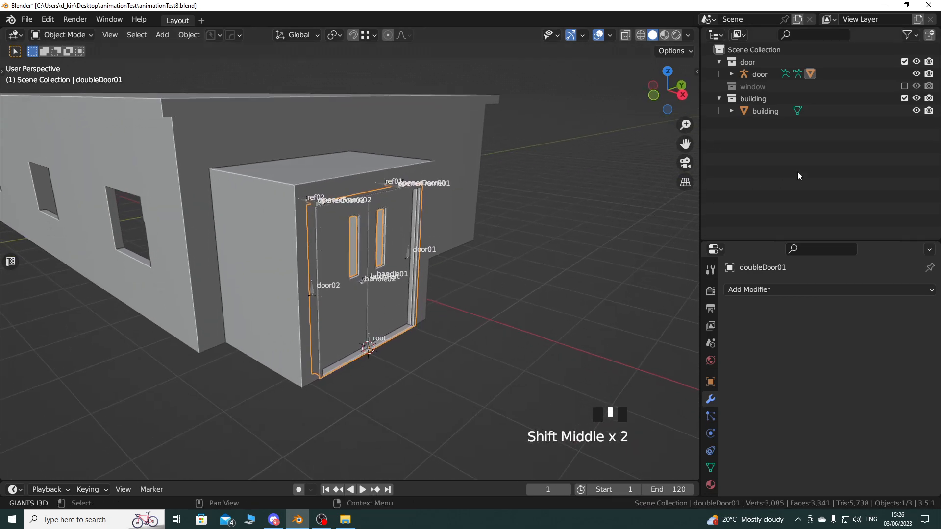
# Exclude the building collection from the view layer and inspect the double door and its bones from the opener side.
pyautogui.click(905, 99)
pyautogui.keyDown('shift'); pyautogui.moveTo(336, 288); pyautogui.dragTo(431, 324, button='middle'); pyautogui.keyUp('shift')
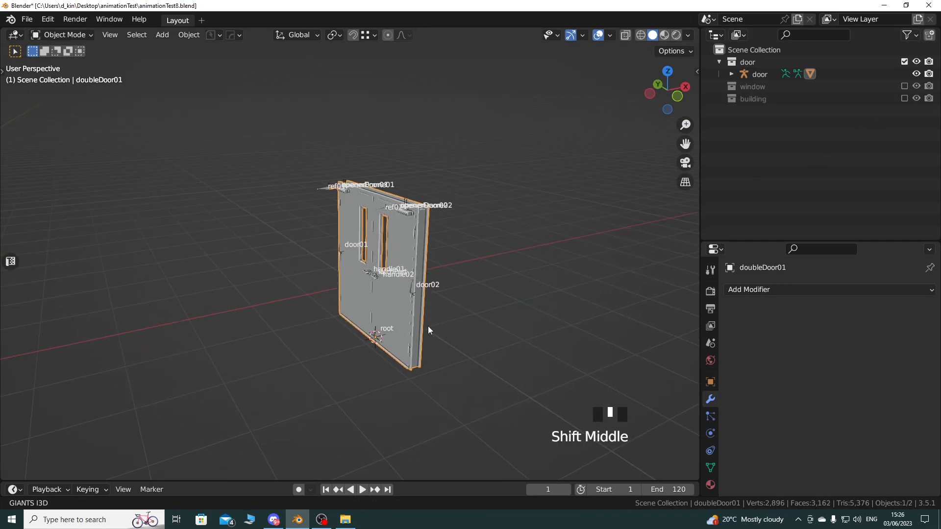
pyautogui.scroll(2, 364, 352)
pyautogui.moveTo(364, 352); pyautogui.dragTo(331, 351, button='middle')
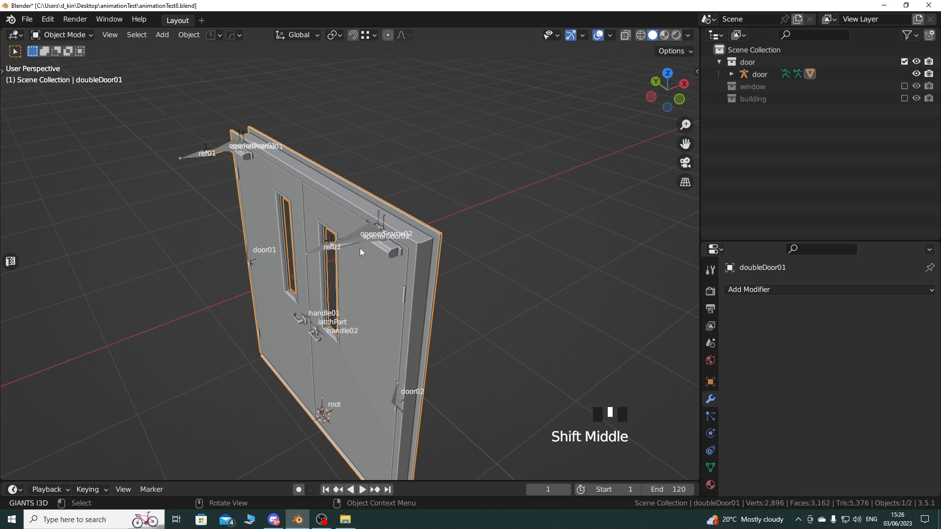
pyautogui.scroll(-1, 366, 269)
pyautogui.keyDown('shift'); pyautogui.moveTo(365, 329); pyautogui.dragTo(392, 319, button='middle'); pyautogui.keyUp('shift')
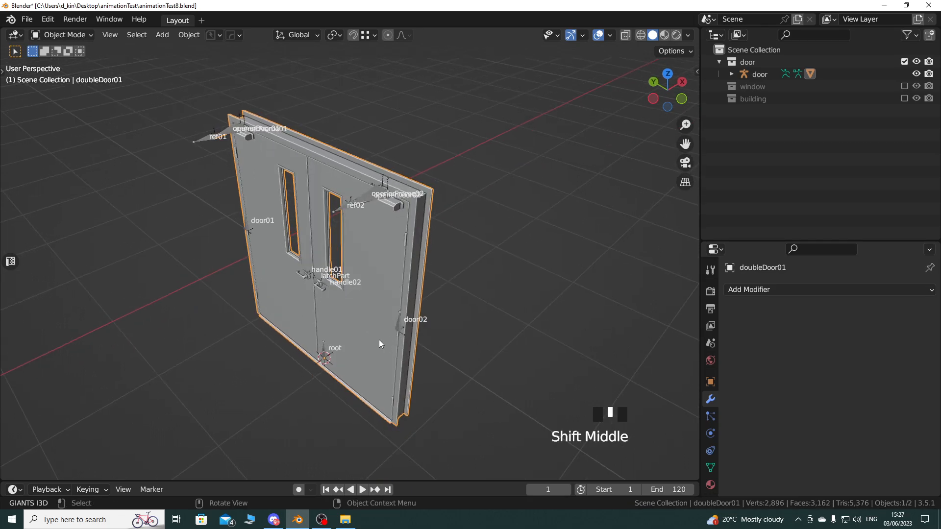
pyautogui.keyDown('shift'); pyautogui.moveTo(367, 330); pyautogui.dragTo(360, 346, button='middle'); pyautogui.keyUp('shift')
pyautogui.moveTo(364, 336)
pyautogui.keyDown('shift'); pyautogui.mouseDown(button='middle')
pyautogui.moveTo(354, 352)
pyautogui.moveTo(354, 309)
pyautogui.moveTo(393, 327)
pyautogui.moveTo(380, 327)
pyautogui.mouseUp(button='middle'); pyautogui.keyUp('shift')
pyautogui.scroll(2, 355, 352)
pyautogui.scroll(-2, 354, 314)
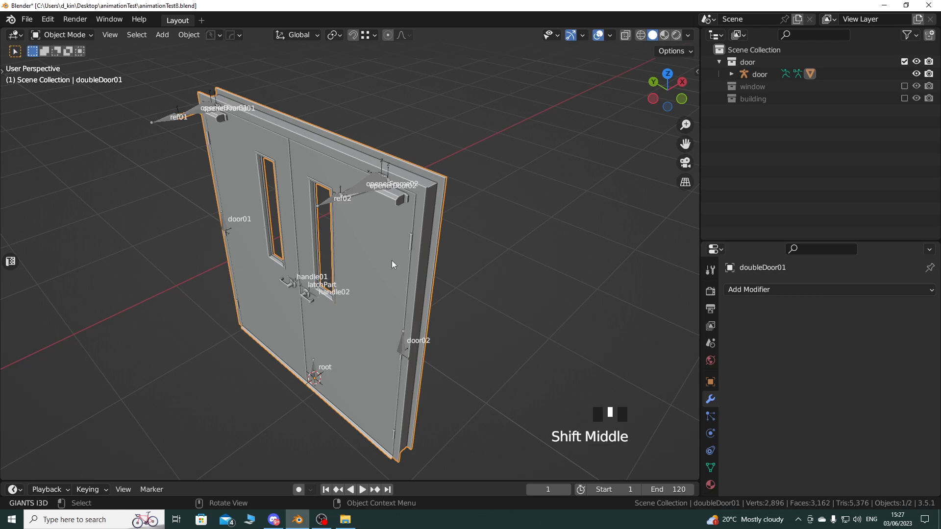
# Try rotating the door02 bone about the global Z axis in Pose Mode, cancel the rotation and return to Object Mode.
pyautogui.click(396, 348)
pyautogui.hotkey('ctrl', 'Tab')
pyautogui.click(402, 351)
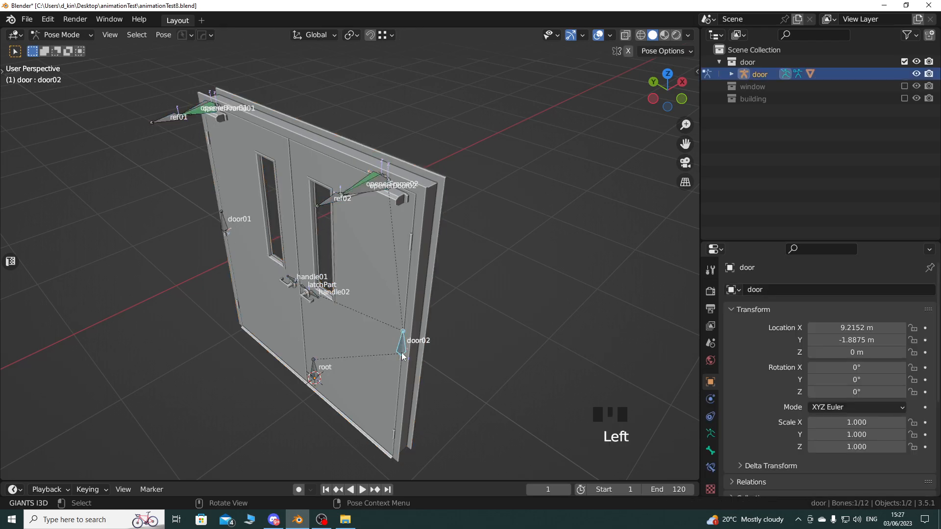
pyautogui.press('r')
pyautogui.press('z')
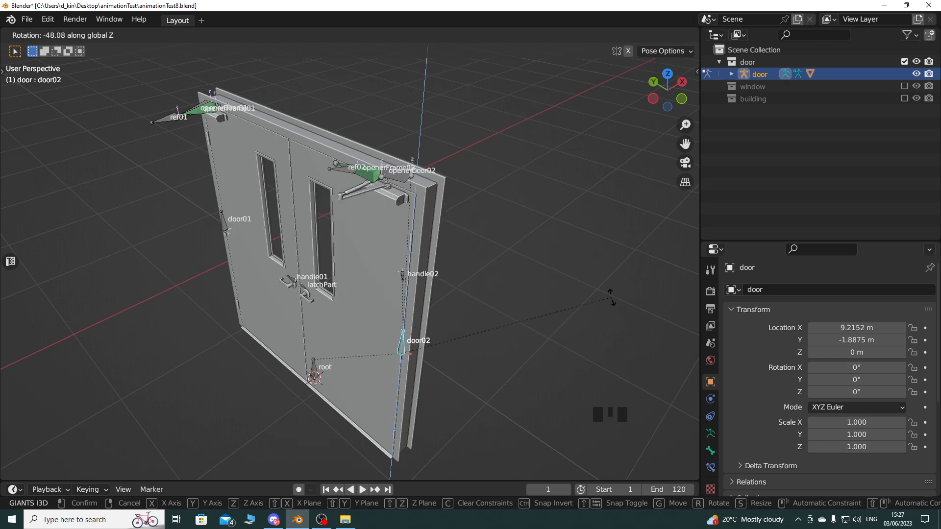
pyautogui.click(632, 341)
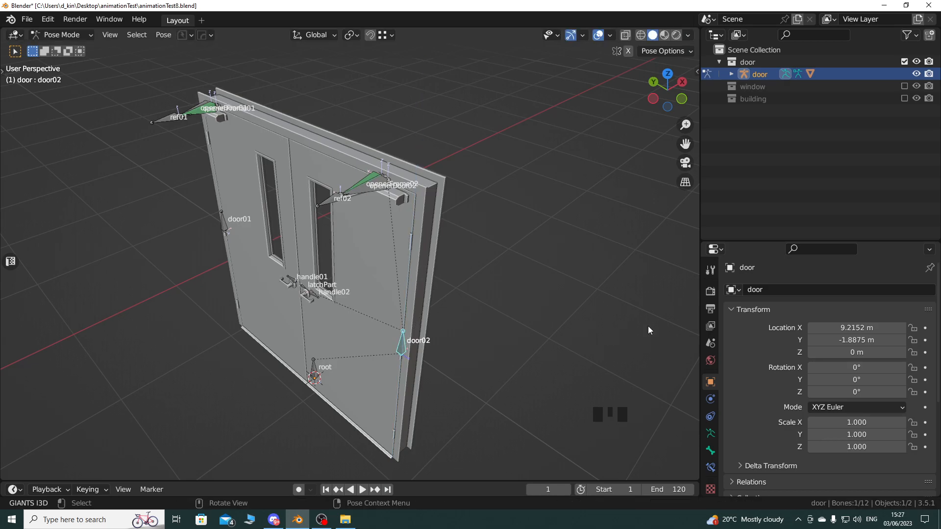
pyautogui.press('Tab')
# Undo the recent changes back to the point before the Armature modifier was removed from doubleDoor01.
pyautogui.scroll(-3, 485, 284)
pyautogui.moveTo(473, 292); pyautogui.dragTo(390, 284, button='middle')
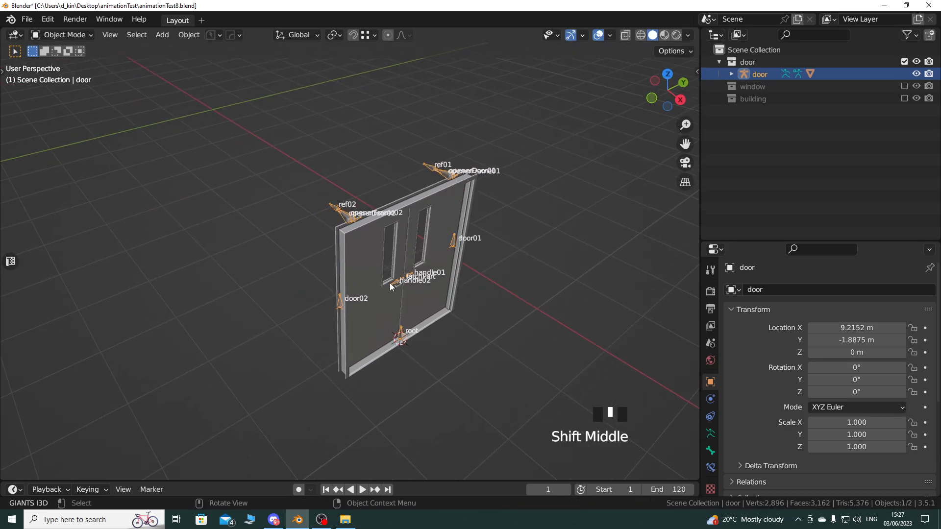
pyautogui.hotkey('ctrl', 'z')
pyautogui.hotkey('ctrl', 'z')
pyautogui.hotkey('ctrl', 'z')
pyautogui.hotkey('ctrl', 'z')
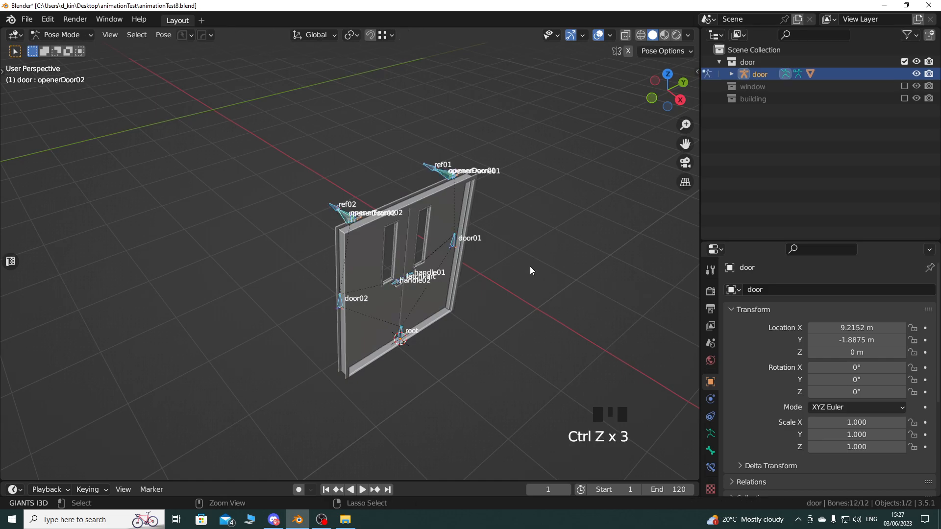
pyautogui.hotkey('ctrl', 'z')
pyautogui.hotkey('ctrl', 'z')
pyautogui.hotkey('ctrl', 'z')
pyautogui.hotkey('ctrl', 'z')
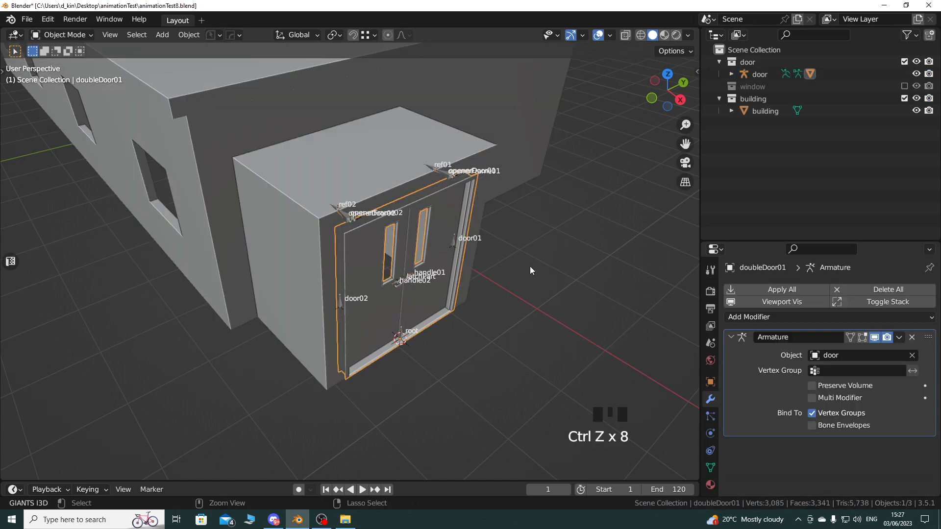
# Exclude the building collection from the view layer so that only the double door is shown.
pyautogui.scroll(-3, 455, 287)
pyautogui.keyDown('shift'); pyautogui.moveTo(455, 287); pyautogui.dragTo(458, 313, button='middle'); pyautogui.keyUp('shift')
pyautogui.click(904, 98)
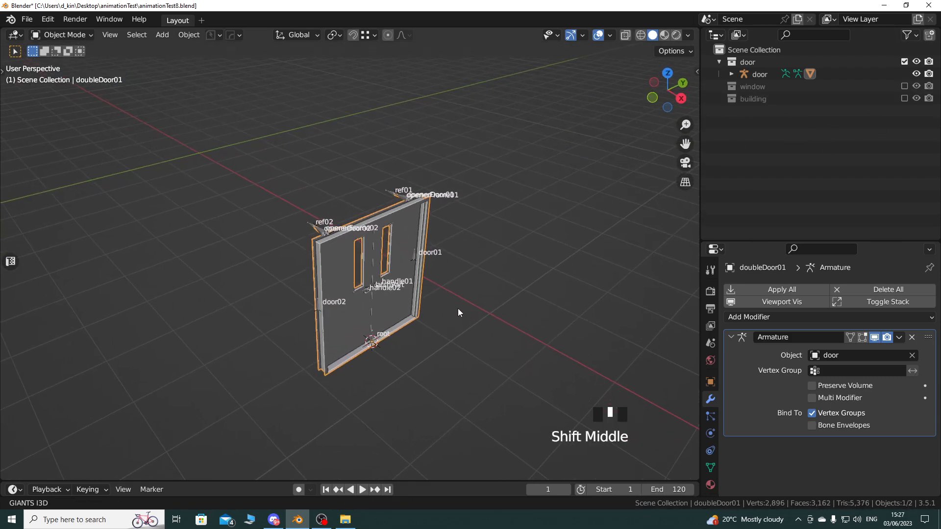
pyautogui.moveTo(428, 346); pyautogui.dragTo(397, 336, button='middle')
pyautogui.scroll(2, 402, 332)
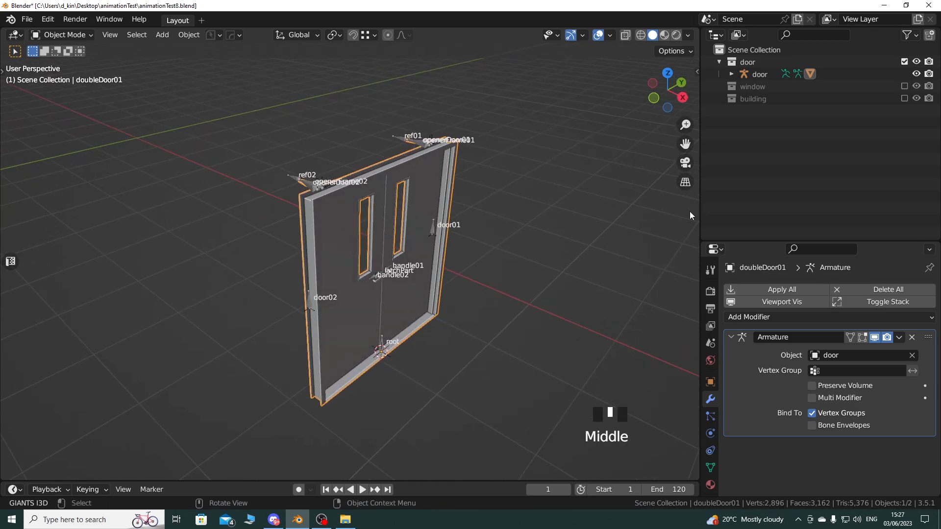
pyautogui.scroll(-3, 551, 236)
pyautogui.keyDown('shift'); pyautogui.moveTo(471, 270); pyautogui.dragTo(485, 267, button='middle'); pyautogui.keyUp('shift')
# Clear the selection and select the door armature together with its whole hierarchy.
pyautogui.hotkey('alt', 'a')
pyautogui.click(762, 73)
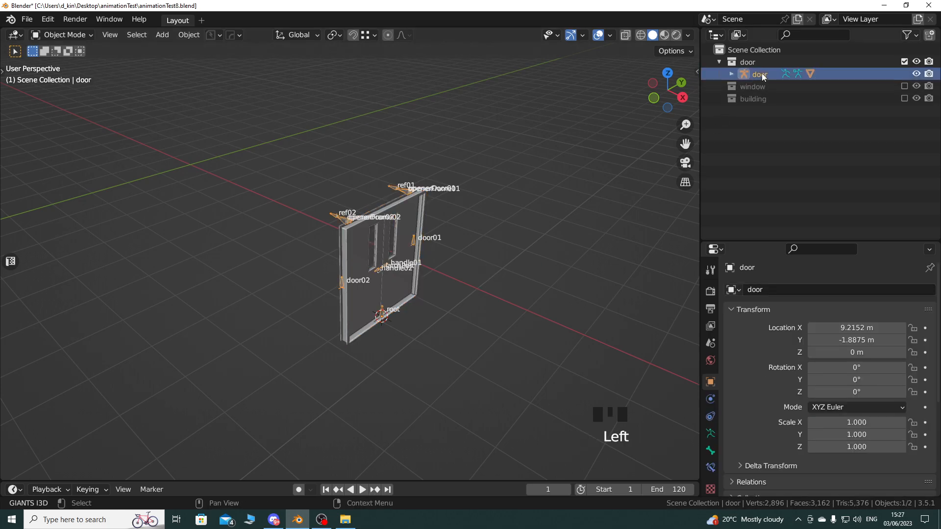
pyautogui.rightClick(761, 73)
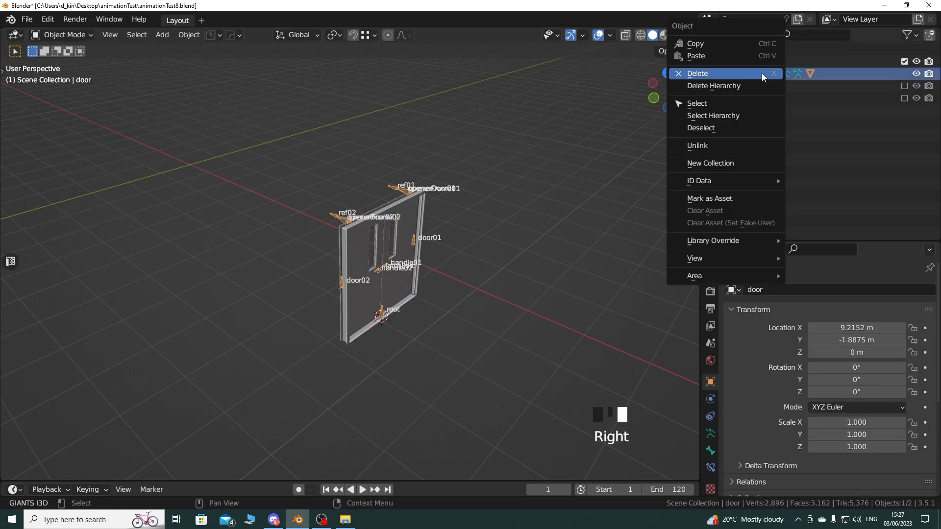
pyautogui.click(728, 115)
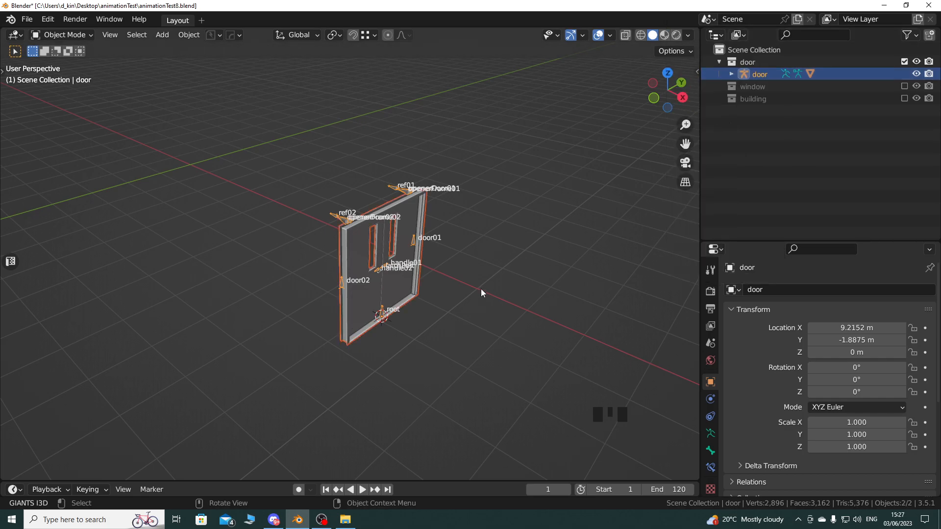
# Set the I3D export location to doorAnimation.i3d on the Desktop and export the selected door objects.
pyautogui.press('n')
pyautogui.click(669, 435)
pyautogui.click(193, 232)
pyautogui.click(377, 430)
pyautogui.click(394, 362)
pyautogui.click(668, 431)
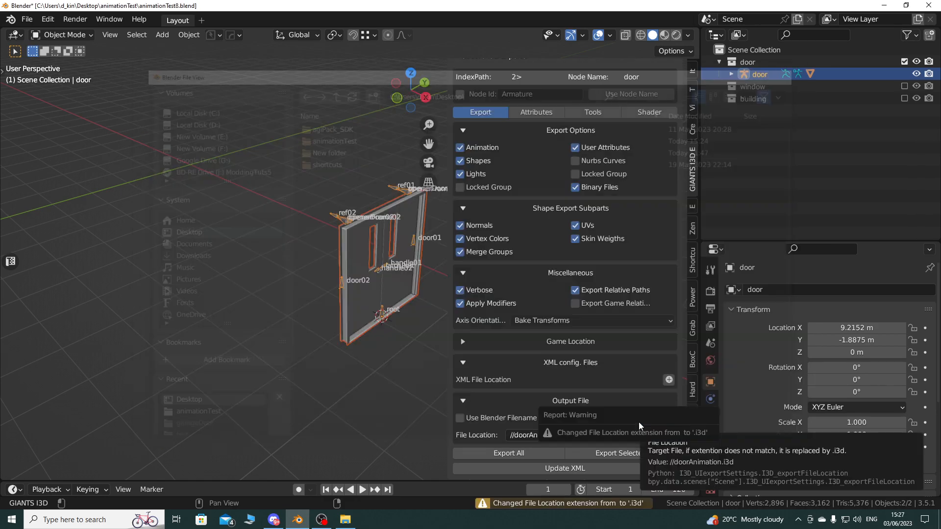
pyautogui.click(617, 454)
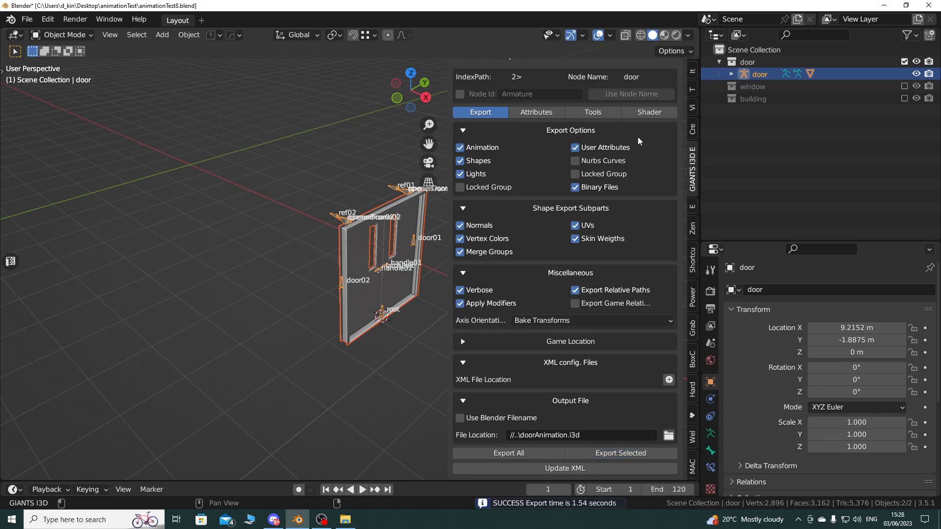
# Minimise the open windows and open the Desktop's doorAnimation.i3d in GIANTS Editor 9.0.4.
pyautogui.click(884, 6)
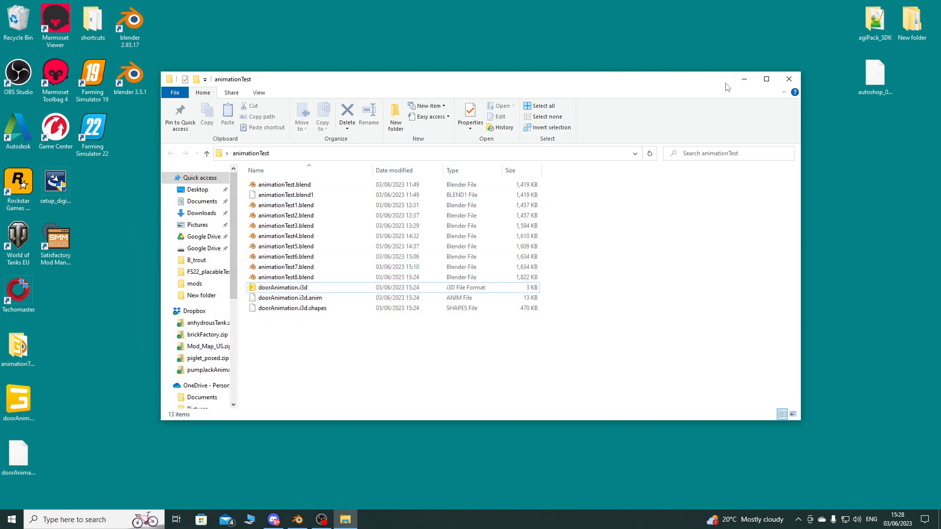
pyautogui.click(746, 78)
pyautogui.doubleClick(22, 410)
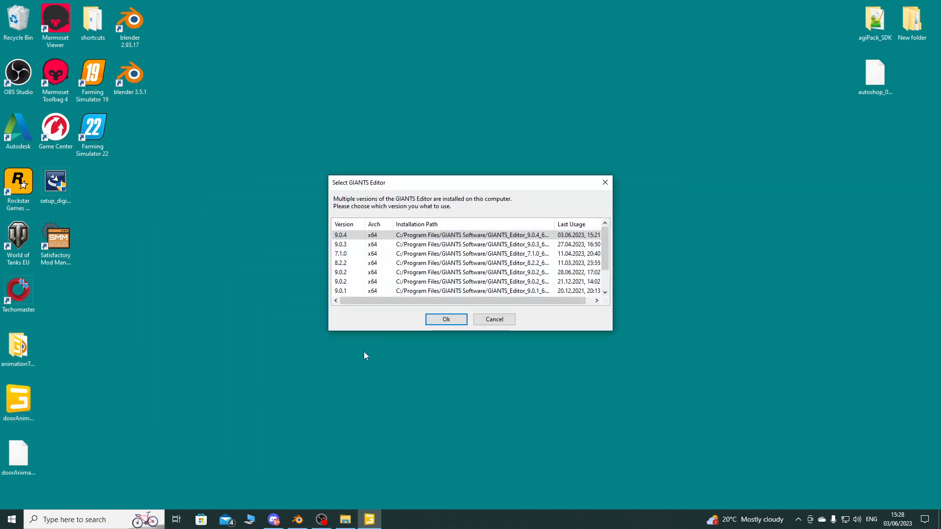
pyautogui.click(444, 321)
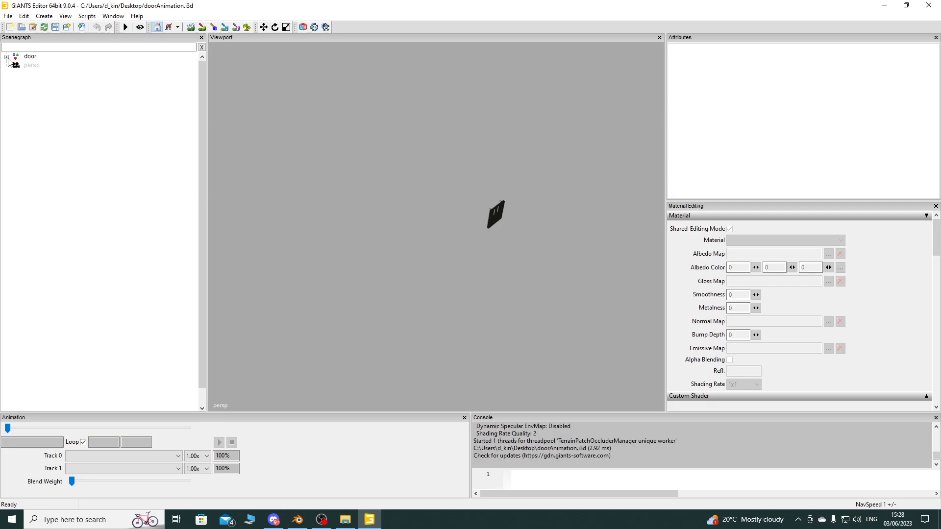
# Expand the door and root nodes in the scenegraph, check doubleDoor01 and select the door01 transform group.
pyautogui.click(7, 57)
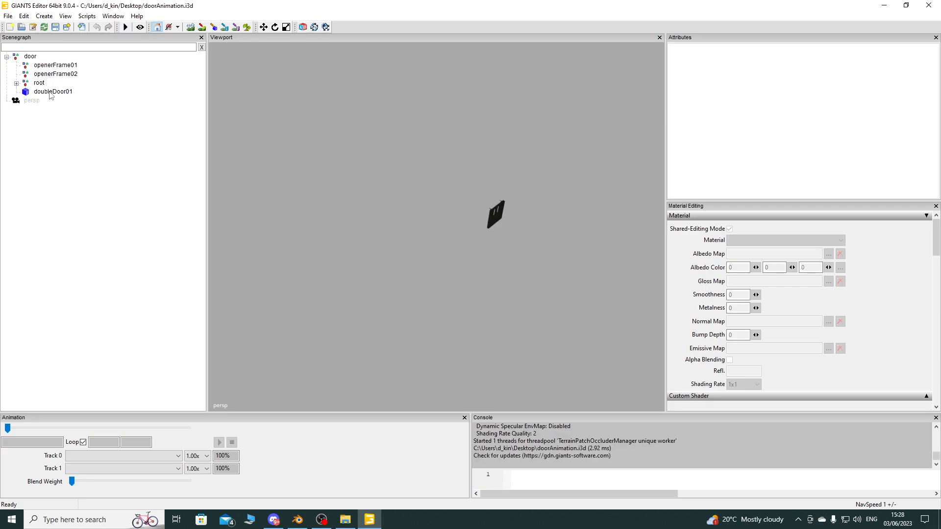
pyautogui.click(51, 93)
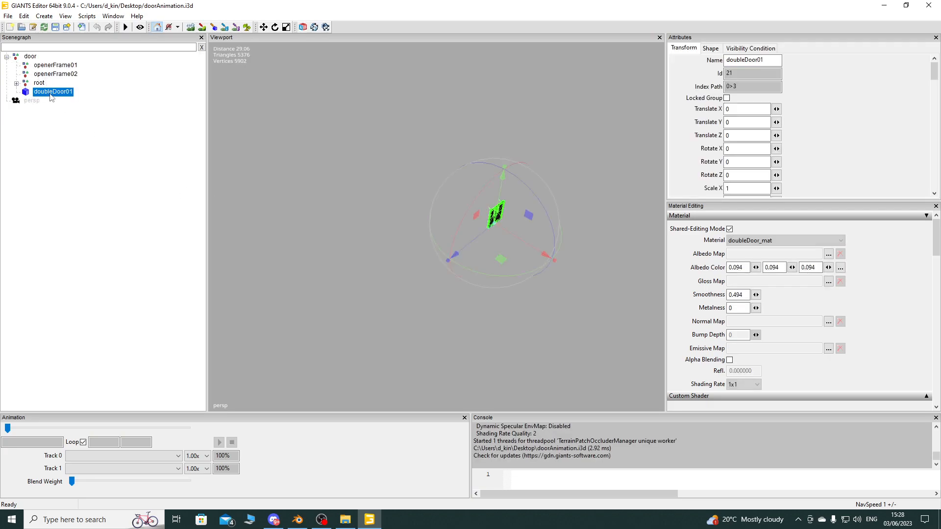
pyautogui.click(17, 84)
pyautogui.click(53, 91)
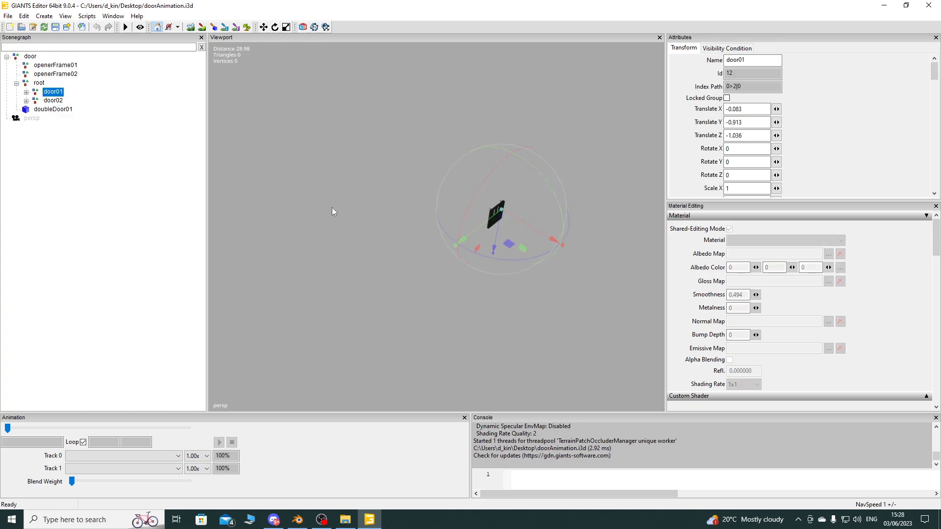
# Rotate door01 by about 39° around Z to test the skinned door leaf, inspect the opener arm and close GIANTS Editor.
pyautogui.keyDown('alt'); pyautogui.moveTo(339, 219); pyautogui.dragTo(603, 205); pyautogui.keyUp('alt')
pyautogui.scroll(-3, 422, 254)
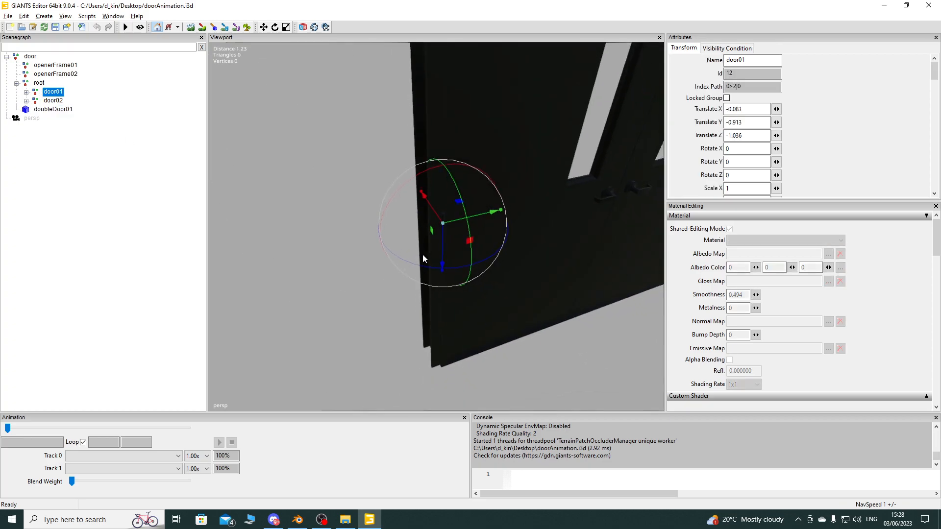
pyautogui.keyDown('alt'); pyautogui.moveTo(423, 254); pyautogui.dragTo(454, 208, button='middle'); pyautogui.keyUp('alt')
pyautogui.keyDown('alt'); pyautogui.moveTo(456, 212); pyautogui.dragTo(447, 242); pyautogui.keyUp('alt')
pyautogui.moveTo(390, 339); pyautogui.dragTo(335, 359)
pyautogui.keyDown('alt'); pyautogui.moveTo(424, 270); pyautogui.dragTo(366, 257); pyautogui.keyUp('alt')
pyautogui.scroll(-2, 392, 263)
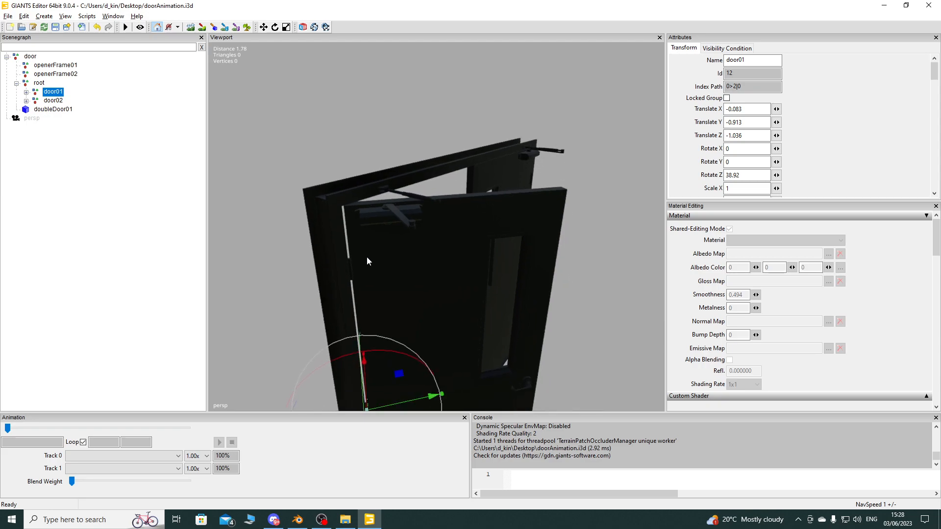
pyautogui.scroll(2, 381, 266)
pyautogui.click(928, 6)
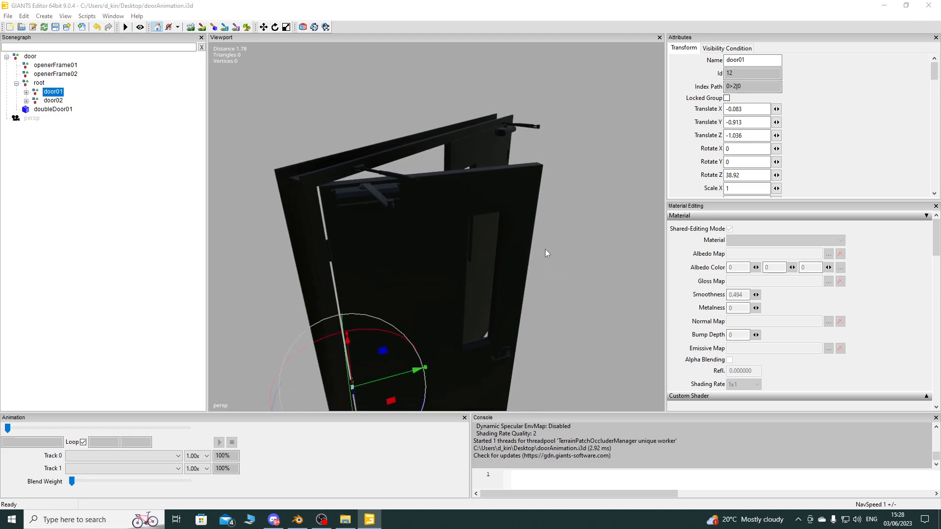
pyautogui.click(453, 256)
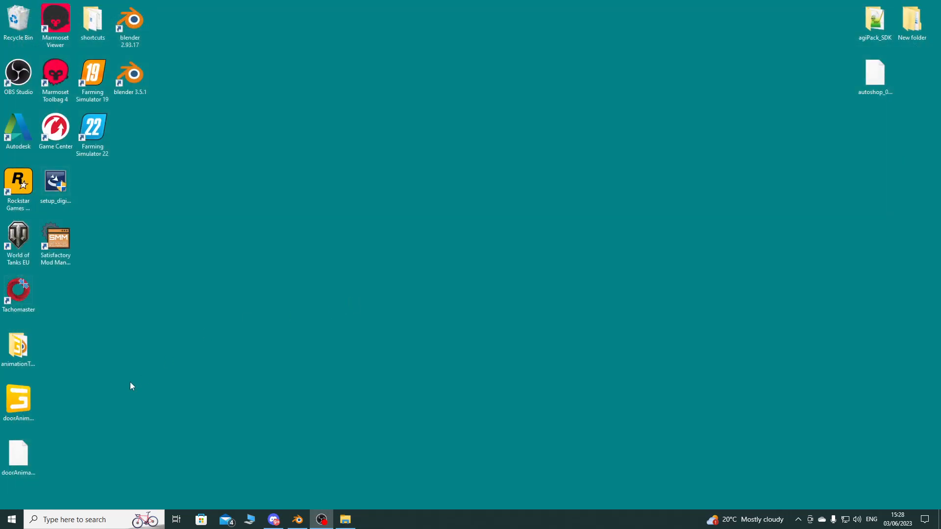
# Delete the two exported doorAnimation files from the desktop and switch back to Blender.
pyautogui.moveTo(60, 493); pyautogui.dragTo(4, 377)
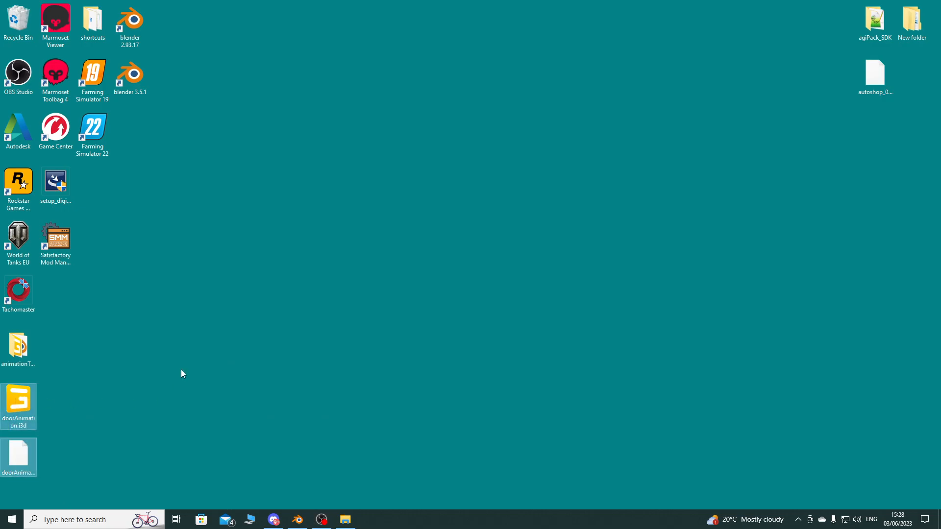
pyautogui.press('Delete')
pyautogui.click(297, 519)
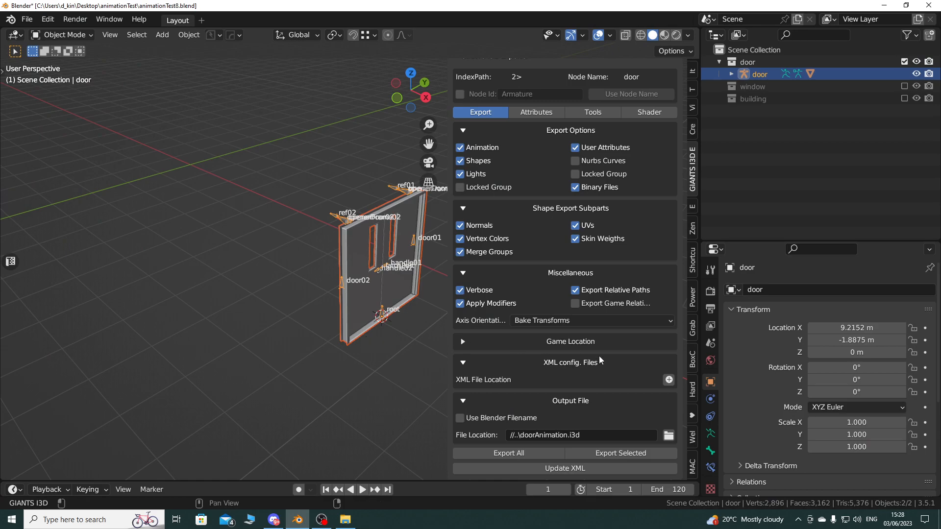
# Hide the export sidebar, select the doubleDoor01 mesh and show its Armature modifier.
pyautogui.press('n')
pyautogui.click(371, 310)
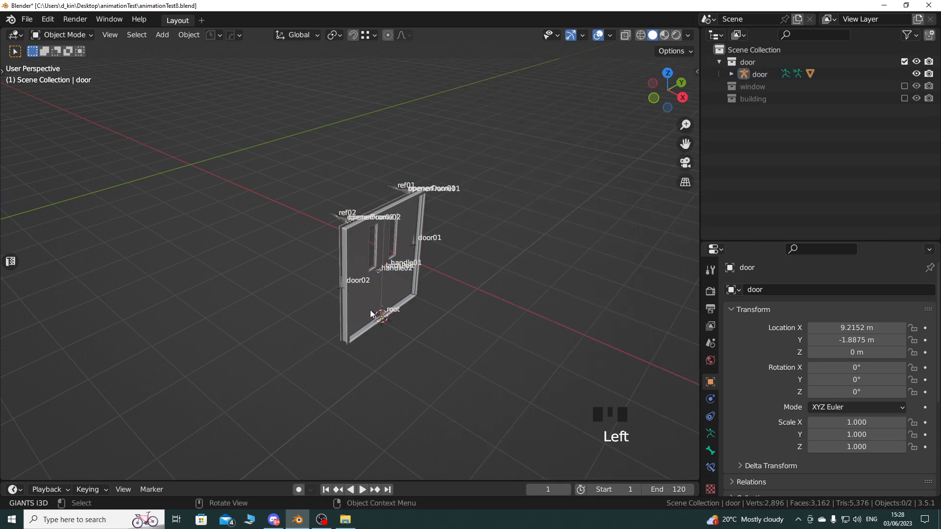
pyautogui.click(710, 399)
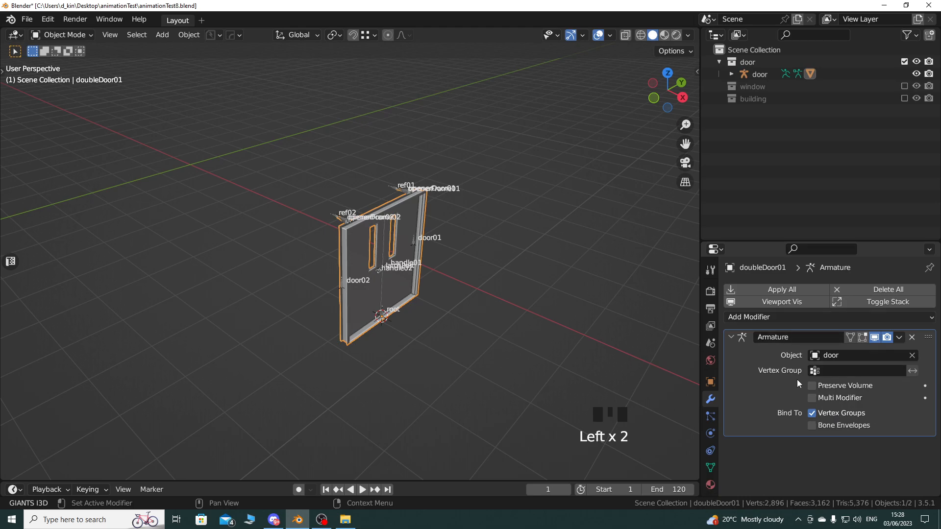
pyautogui.keyDown('shift'); pyautogui.moveTo(430, 307); pyautogui.dragTo(348, 313, button='middle'); pyautogui.keyUp('shift')
pyautogui.scroll(3, 333, 293)
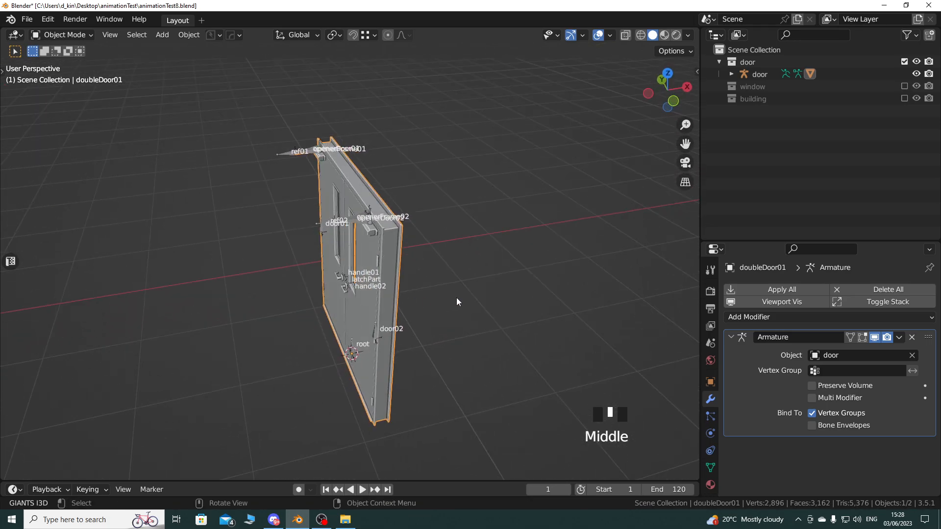
# Inspect the double door from several angles and review doubleDoor01's vertex groups and Armature modifier.
pyautogui.moveTo(458, 292); pyautogui.dragTo(401, 320, button='middle')
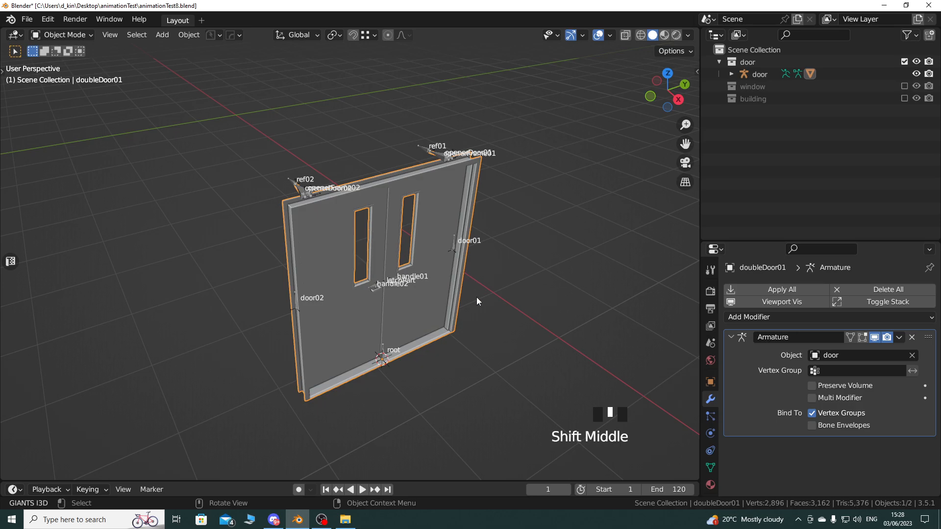
pyautogui.moveTo(479, 297); pyautogui.dragTo(453, 299, button='middle')
pyautogui.keyDown('shift'); pyautogui.moveTo(579, 295); pyautogui.dragTo(586, 319, button='middle'); pyautogui.keyUp('shift')
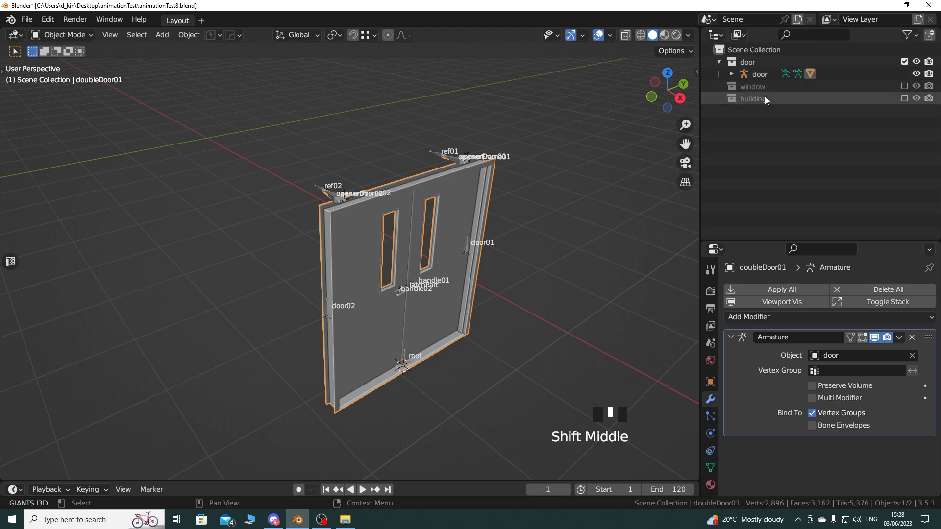
pyautogui.moveTo(475, 300); pyautogui.dragTo(505, 323, button='middle')
pyautogui.keyDown('shift'); pyautogui.middleClick(513, 323); pyautogui.keyUp('shift')
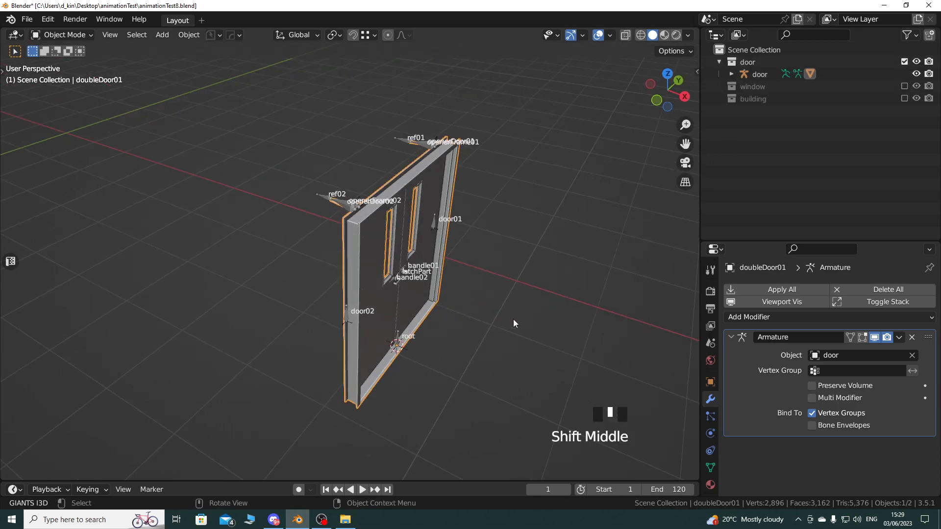
pyautogui.click(710, 467)
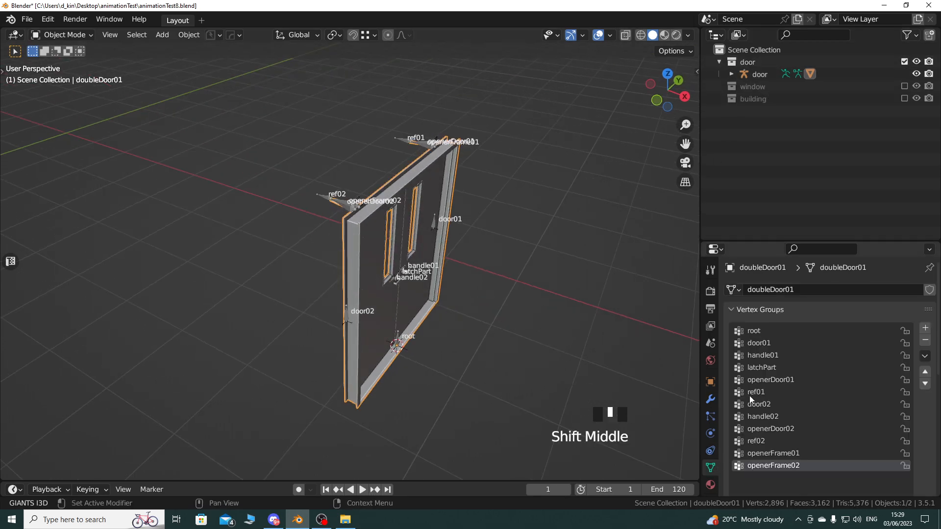
pyautogui.click(711, 399)
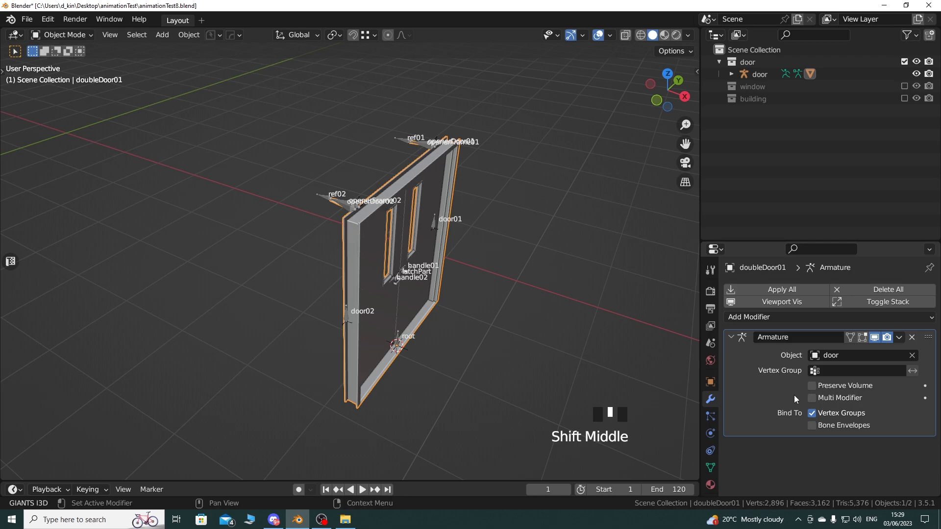
pyautogui.moveTo(343, 310)
pyautogui.mouseDown(button='middle')
pyautogui.moveTo(417, 334)
pyautogui.moveTo(428, 318)
pyautogui.moveTo(331, 337)
pyautogui.moveTo(339, 309)
pyautogui.mouseUp(button='middle')
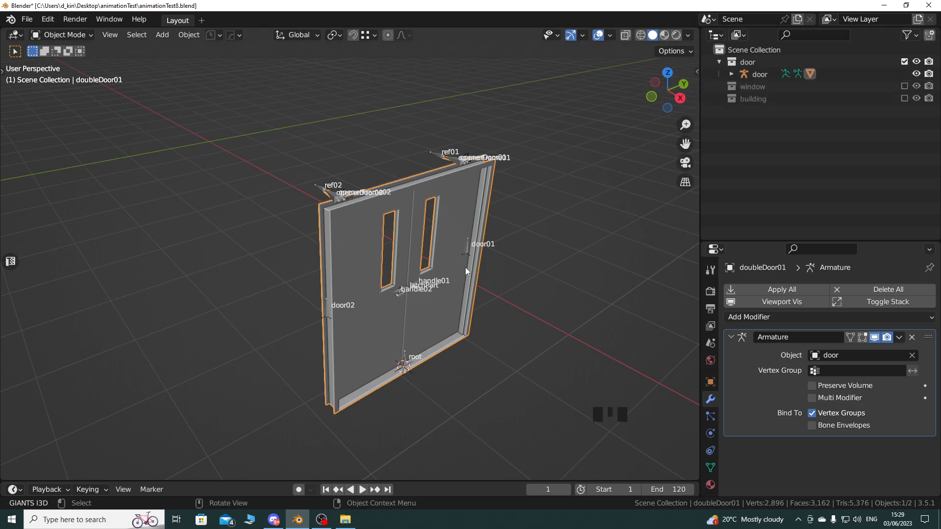
pyautogui.keyDown('shift'); pyautogui.moveTo(393, 280); pyautogui.dragTo(459, 274, button='middle'); pyautogui.keyUp('shift')
# Enable the building collection, select the door armature and save the project incrementally as animationTest9 with PowerSave.
pyautogui.click(904, 99)
pyautogui.scroll(-3, 431, 252)
pyautogui.scroll(-1, 444, 282)
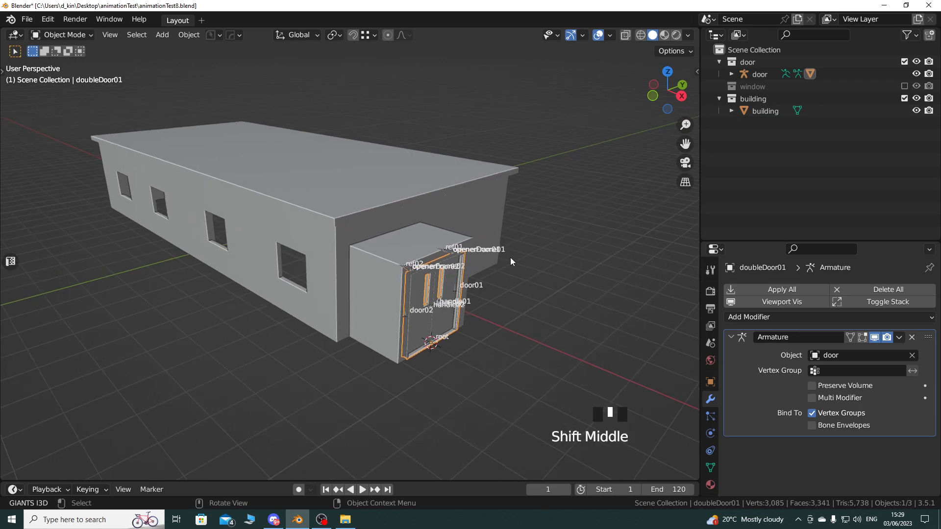
pyautogui.scroll(-1, 507, 269)
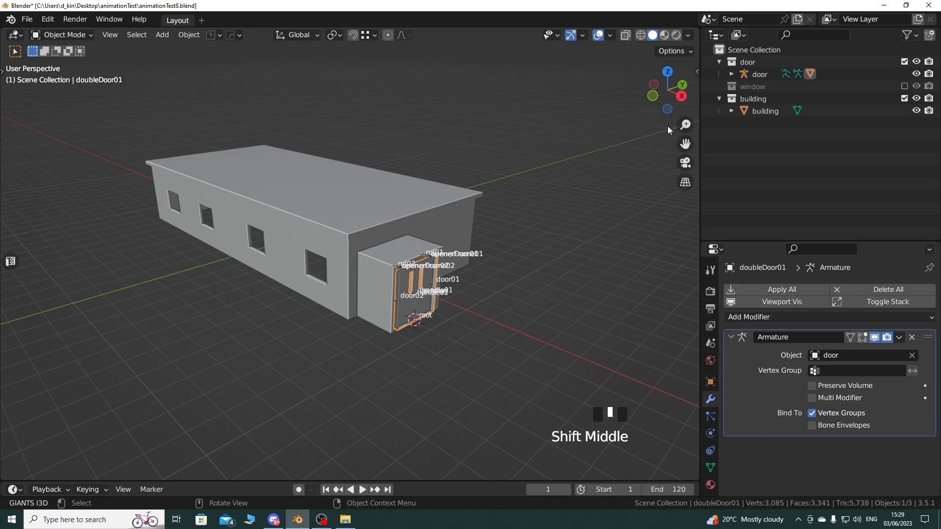
pyautogui.click(758, 74)
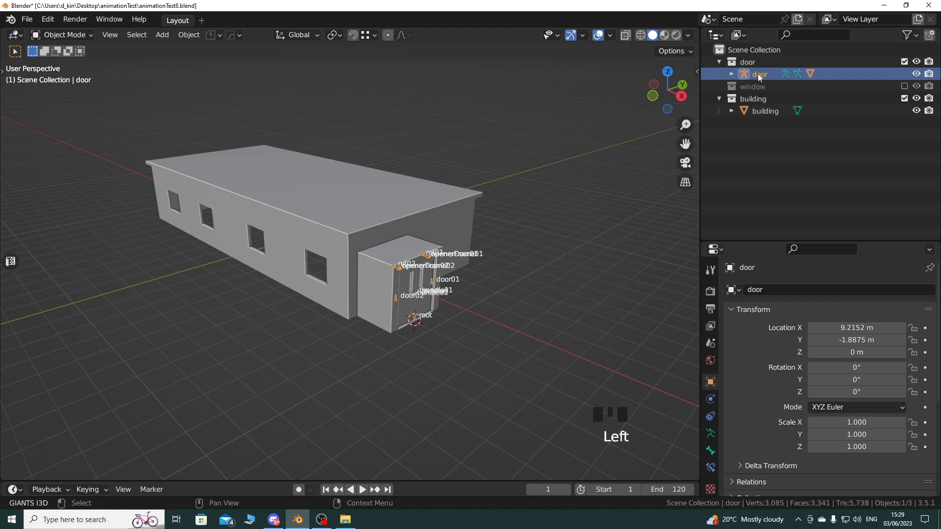
pyautogui.click(212, 36)
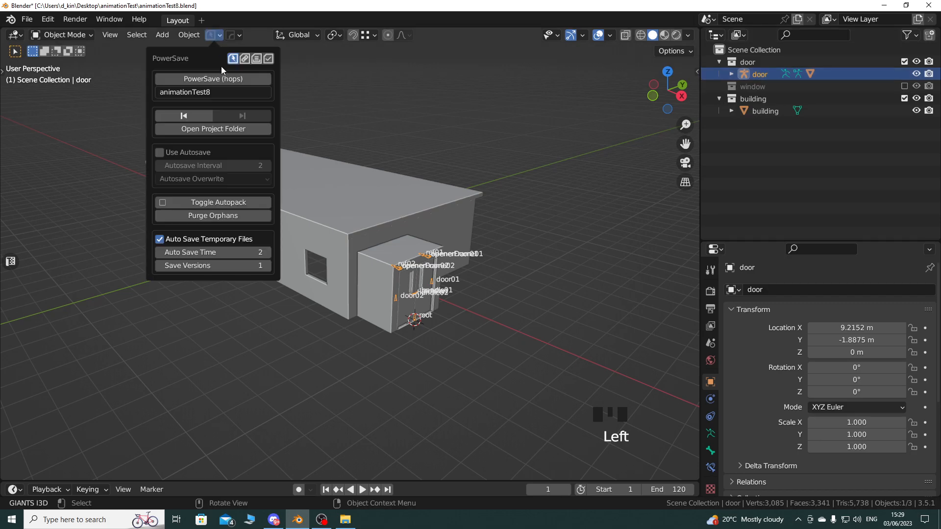
pyautogui.click(221, 78)
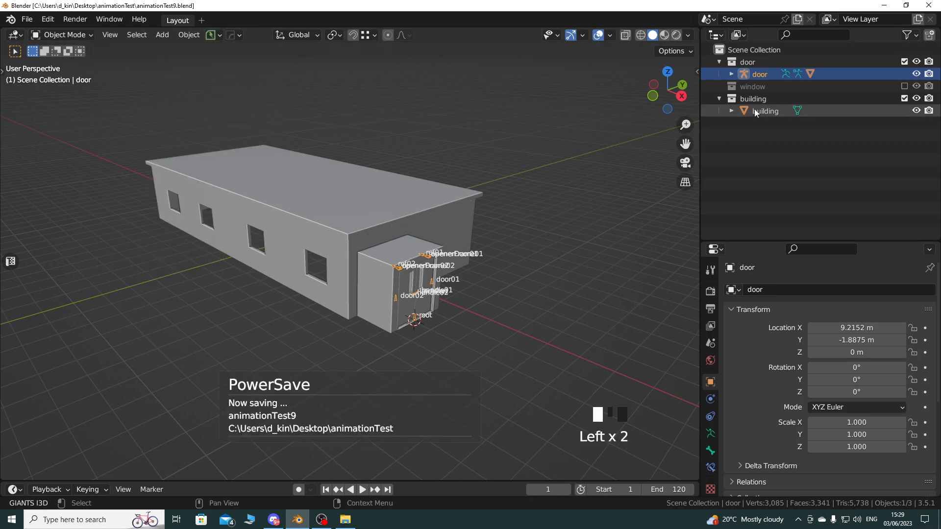
# Select the door armature's whole hierarchy and add the building object to the selection.
pyautogui.rightClick(759, 73)
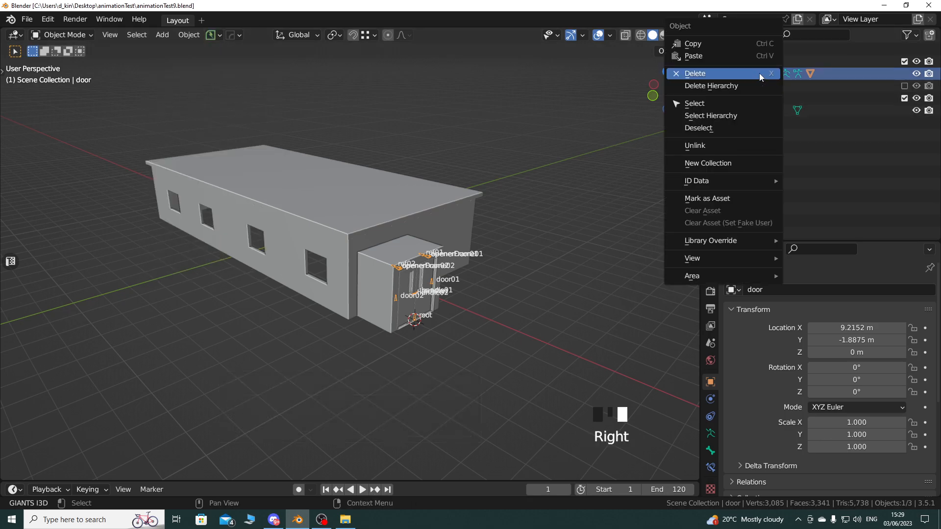
pyautogui.click(760, 113)
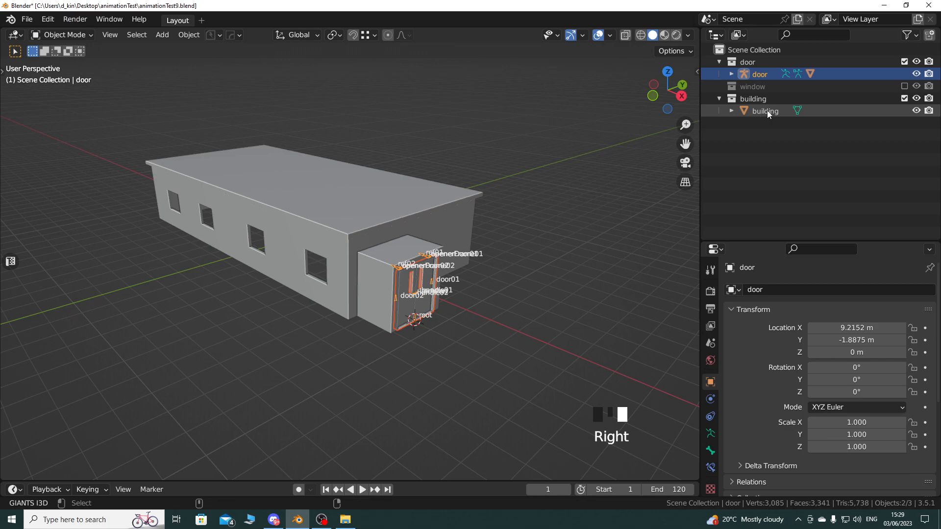
pyautogui.keyDown('ctrl'); pyautogui.click(766, 111); pyautogui.keyUp('ctrl')
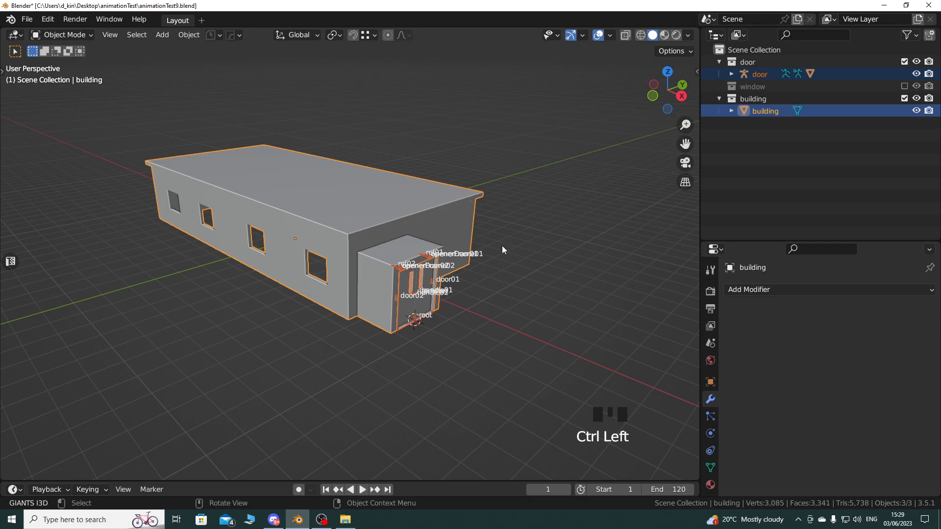
# Set the I3D output file to building.i3d in the animationTest folder and export the selected objects.
pyautogui.press('n')
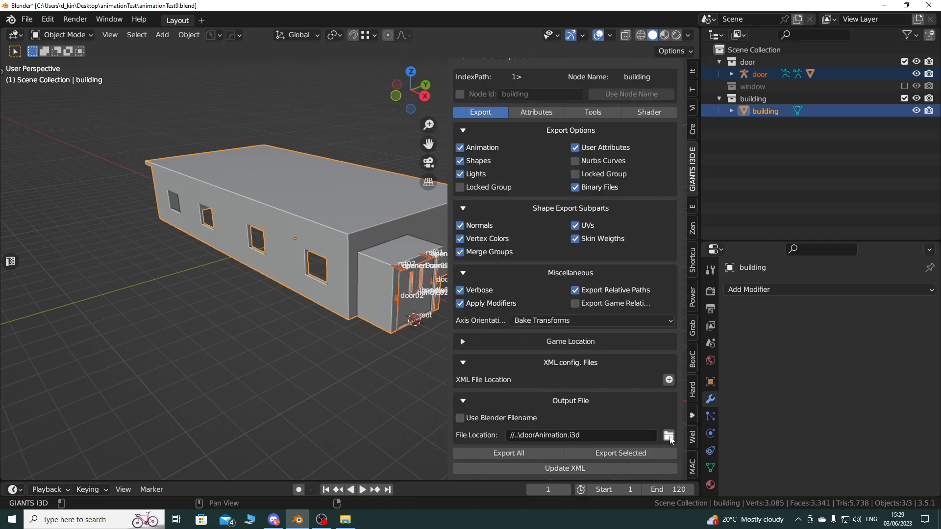
pyautogui.click(669, 436)
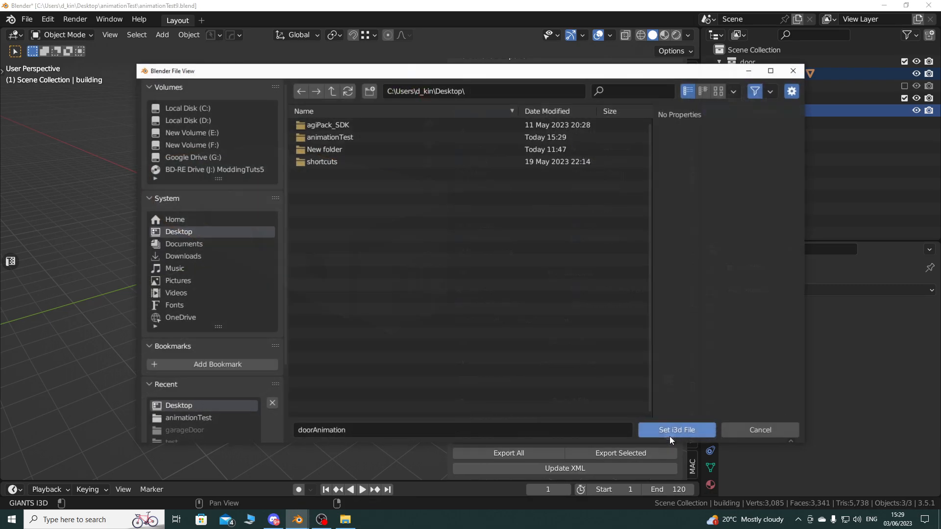
pyautogui.doubleClick(323, 138)
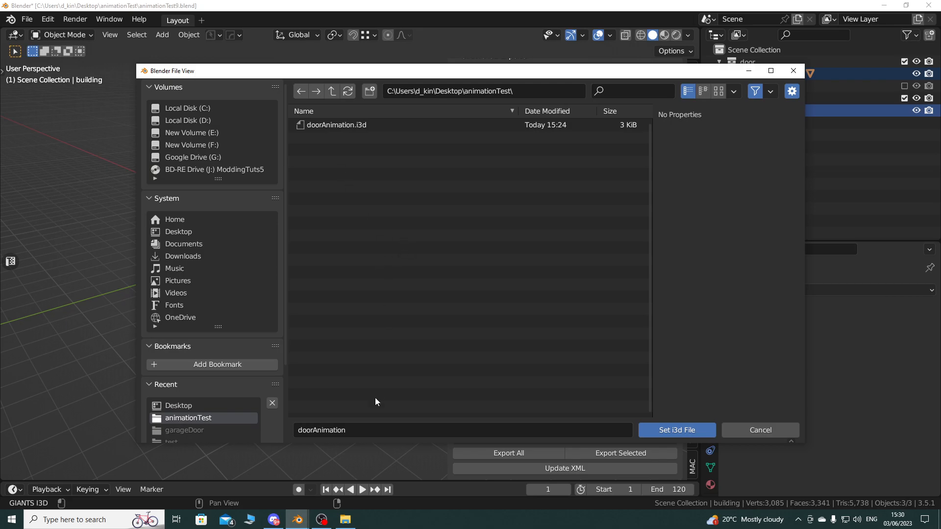
pyautogui.click(377, 431)
pyautogui.write('buil')
pyautogui.press('BackSpace')
pyautogui.write('lding')
pyautogui.press('Return')
pyautogui.click(656, 430)
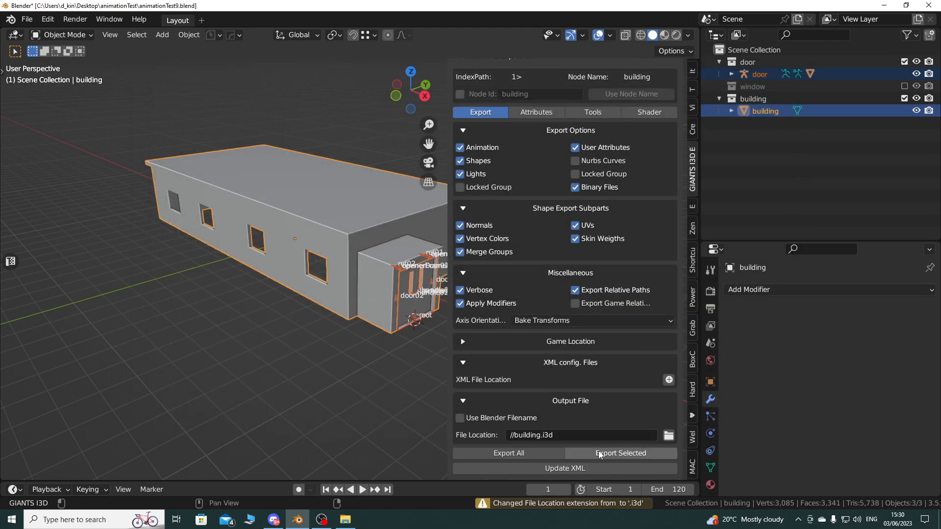
pyautogui.click(628, 454)
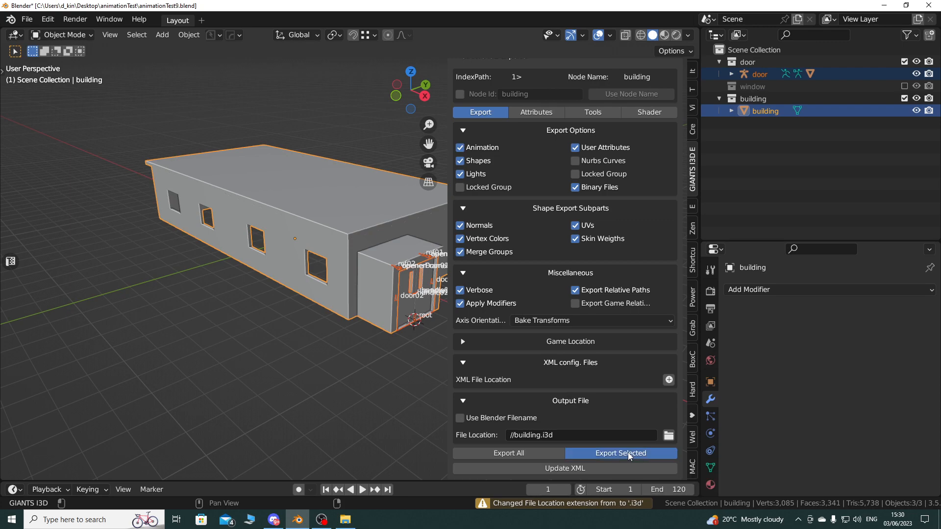
# Minimise Blender, open building.i3d from the animationTest folder in GIANTS Editor and check the door node's hierarchy.
pyautogui.click(884, 6)
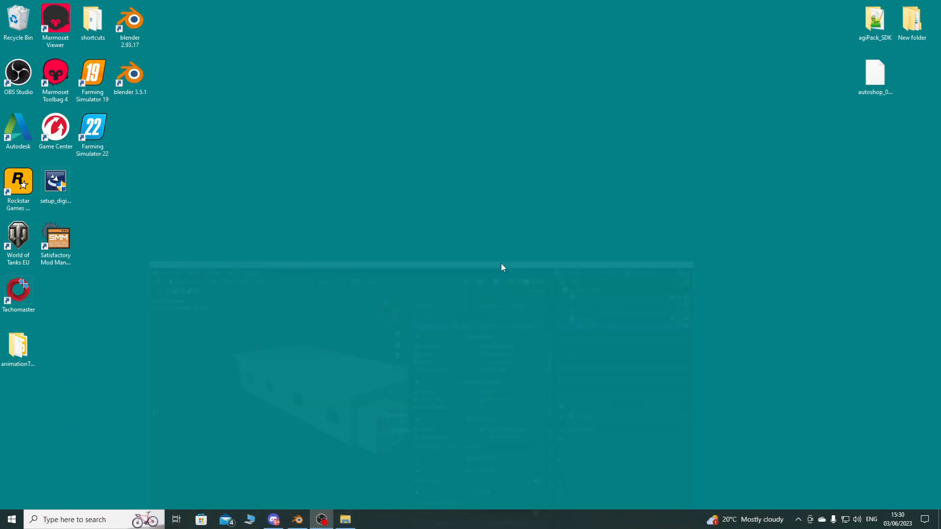
pyautogui.click(345, 520)
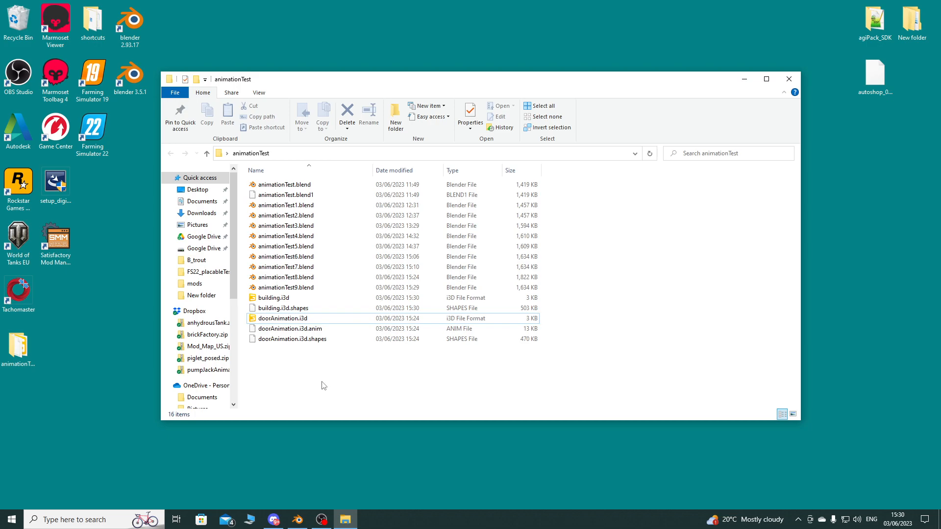
pyautogui.doubleClick(275, 299)
pyautogui.click(444, 319)
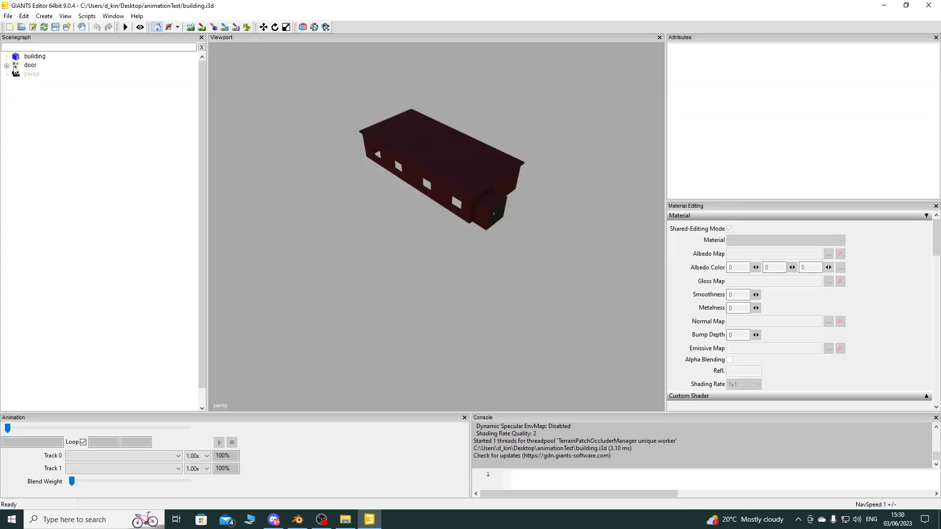
pyautogui.click(6, 66)
pyautogui.click(7, 65)
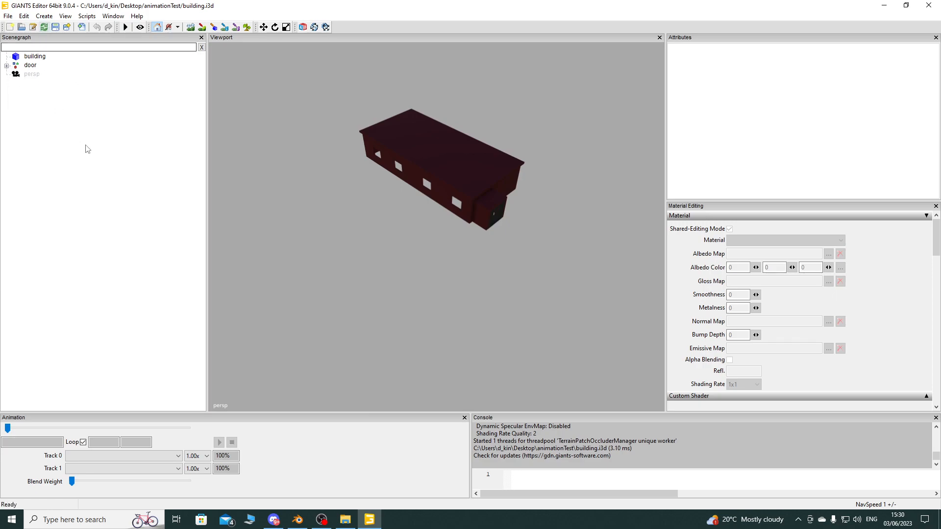
# Create a transform group and name it factory.
pyautogui.click(44, 16)
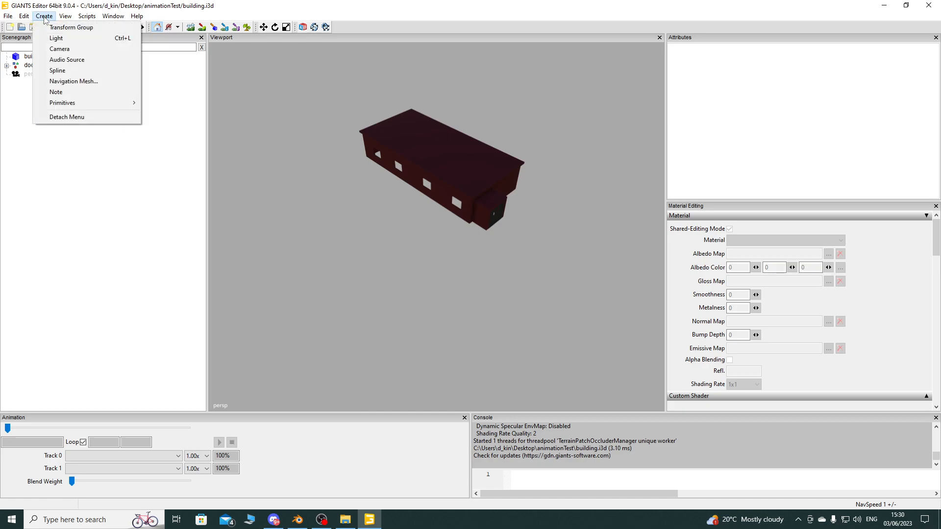
pyautogui.click(71, 28)
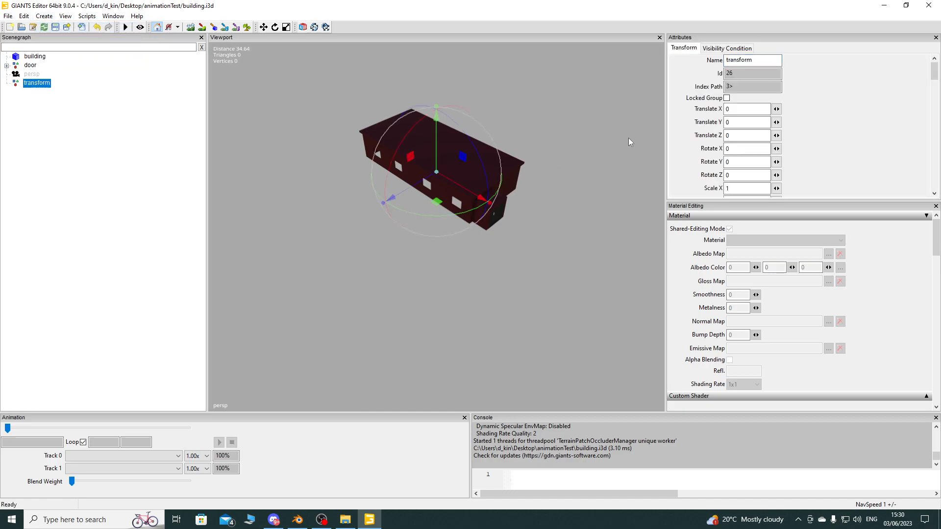
pyautogui.doubleClick(775, 60)
pyautogui.write('fa')
pyautogui.press('Return')
# Move the building and door nodes into the factory transform group and expand it.
pyautogui.click(38, 58)
pyautogui.keyDown('ctrl'); pyautogui.click(32, 67); pyautogui.keyUp('ctrl')
pyautogui.moveTo(33, 67); pyautogui.dragTo(19, 84)
pyautogui.click(7, 58)
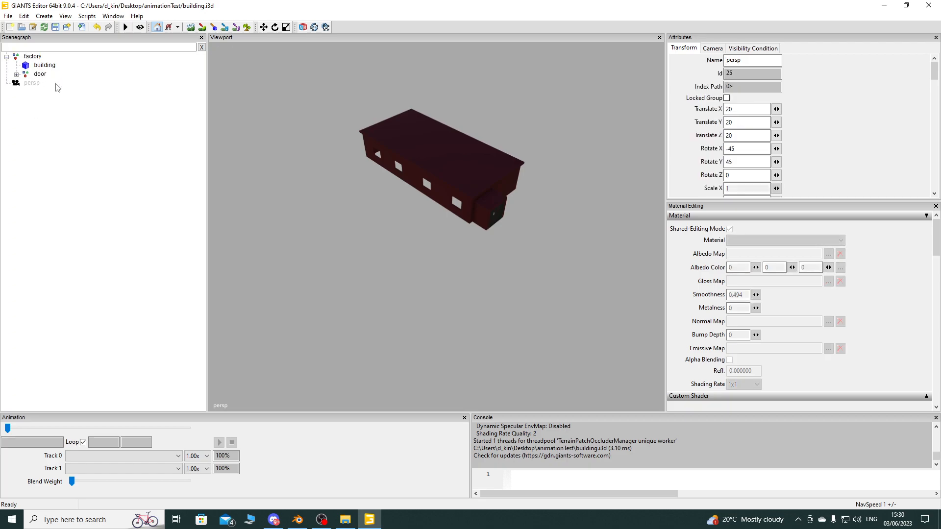
# Create a second transform group and name it vis.
pyautogui.click(48, 18)
pyautogui.click(54, 27)
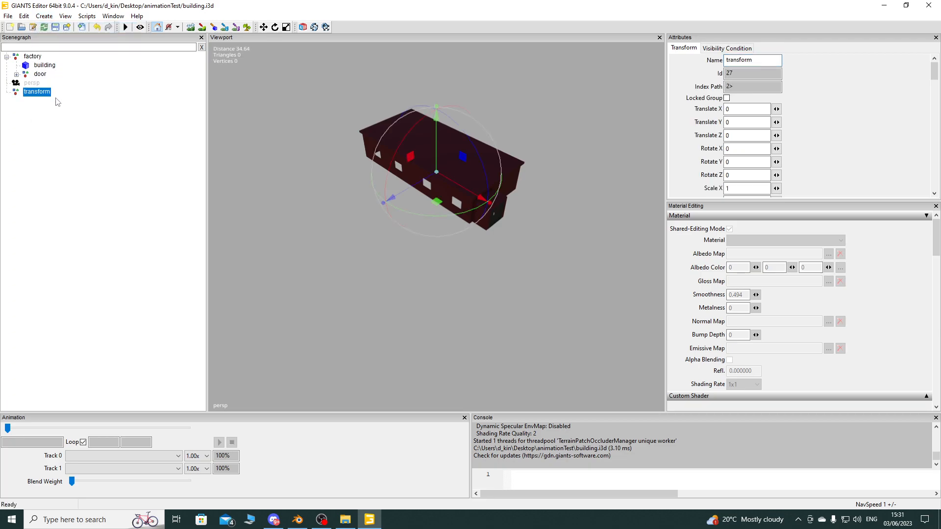
pyautogui.press('F2')
pyautogui.write('vis')
pyautogui.press('Return')
# Nest vis inside factory with the building mesh under it, and place the door node after vis.
pyautogui.moveTo(28, 93)
pyautogui.mouseDown()
pyautogui.moveTo(35, 59)
pyautogui.moveTo(40, 85)
pyautogui.mouseUp()
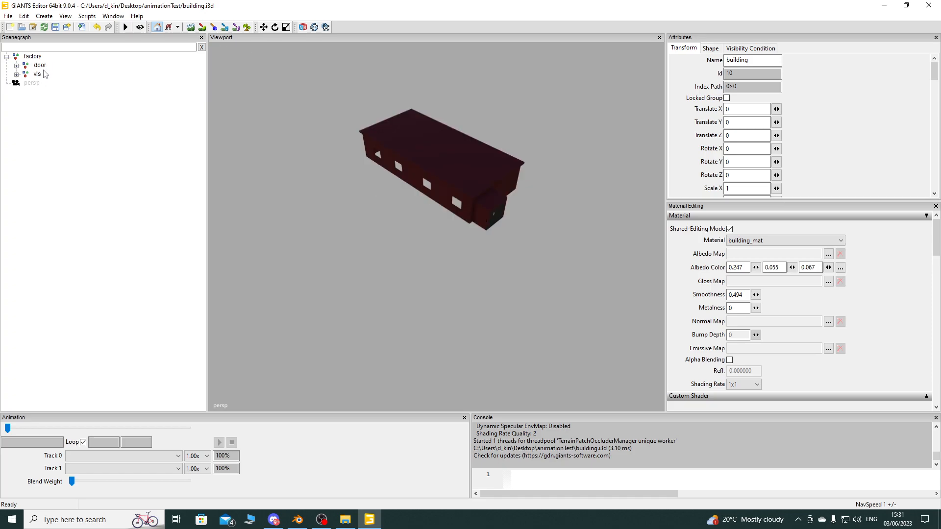
pyautogui.click(44, 67)
pyautogui.moveTo(44, 69); pyautogui.dragTo(44, 79)
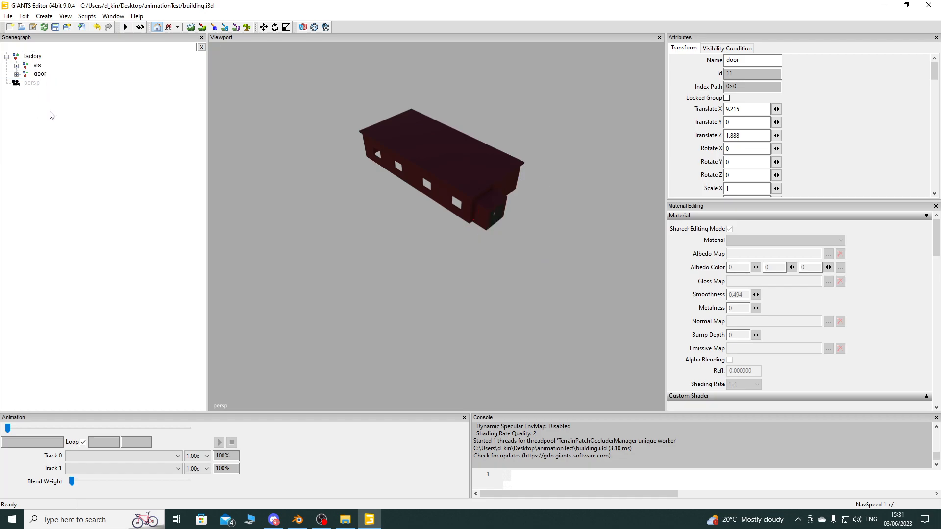
# Frame the door in the viewport, expand its door and root nodes, and select door01 to inspect its pivot.
pyautogui.click(39, 75)
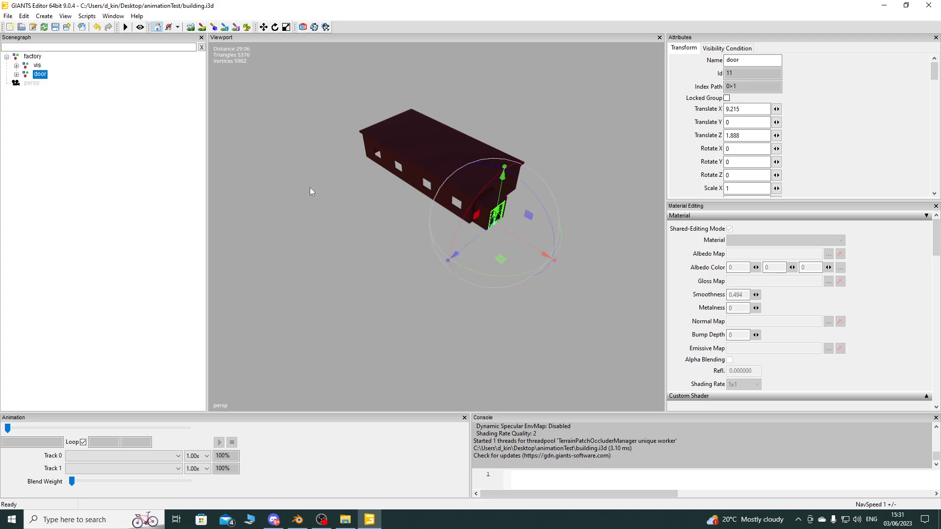
pyautogui.press('f')
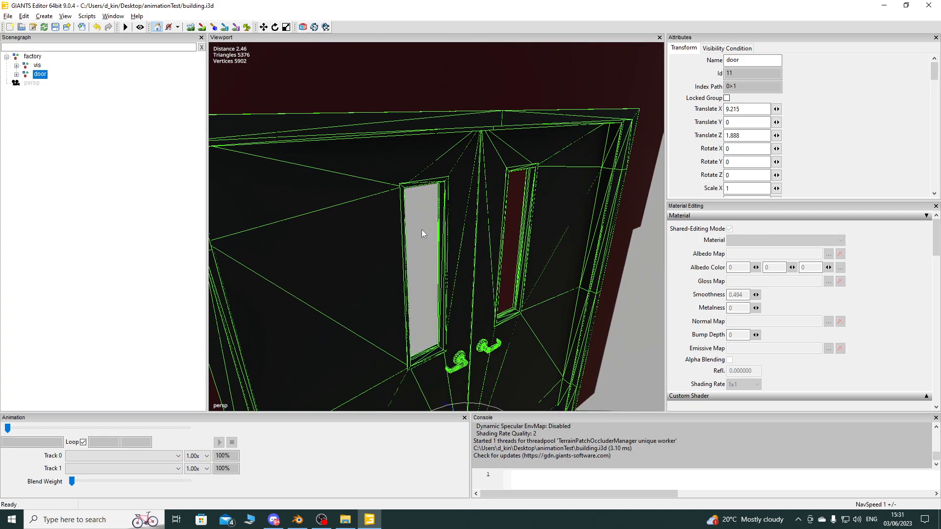
pyautogui.click(16, 74)
pyautogui.click(16, 74)
pyautogui.click(16, 75)
pyautogui.click(26, 100)
pyautogui.click(63, 109)
pyautogui.keyDown('alt'); pyautogui.moveTo(363, 172); pyautogui.dragTo(373, 208); pyautogui.keyUp('alt')
pyautogui.moveTo(544, 236)
pyautogui.mouseDown()
pyautogui.moveTo(607, 239)
pyautogui.moveTo(507, 210)
pyautogui.moveTo(552, 215)
pyautogui.moveTo(520, 217)
pyautogui.moveTo(534, 224)
pyautogui.mouseUp()
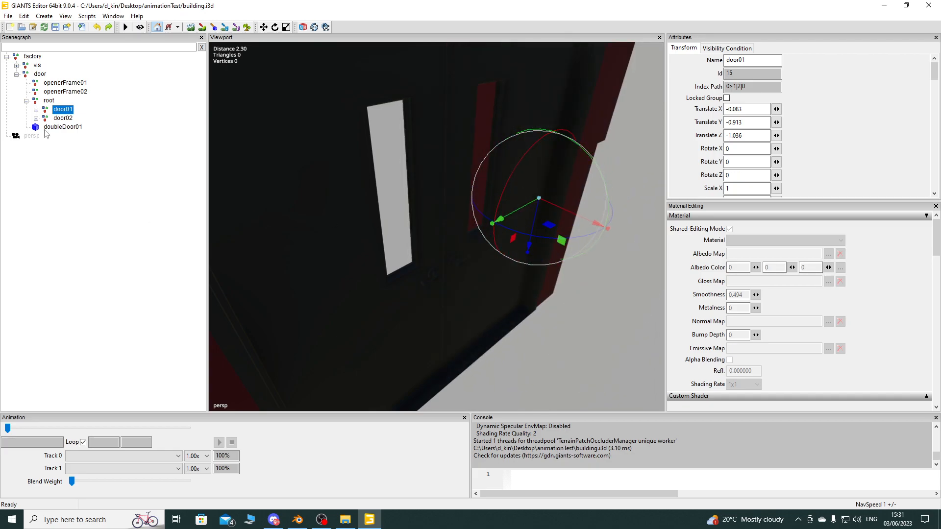
# Collapse and re-expand the root node while reviewing the door's structure against the model.
pyautogui.click(26, 101)
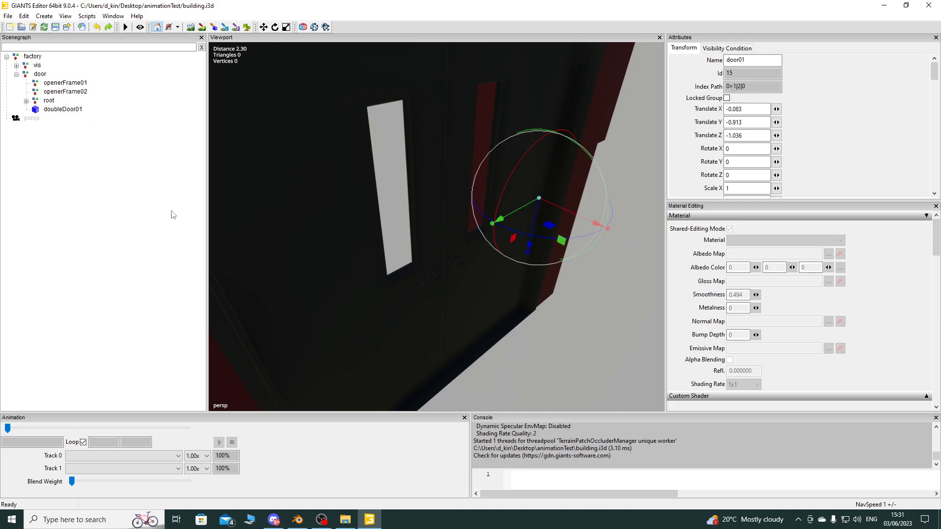
pyautogui.scroll(-3, 413, 257)
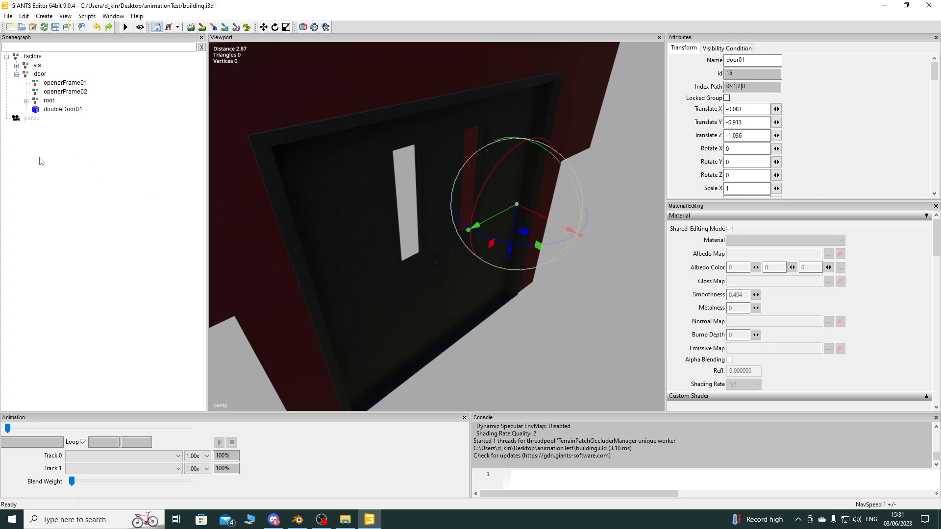
pyautogui.click(26, 101)
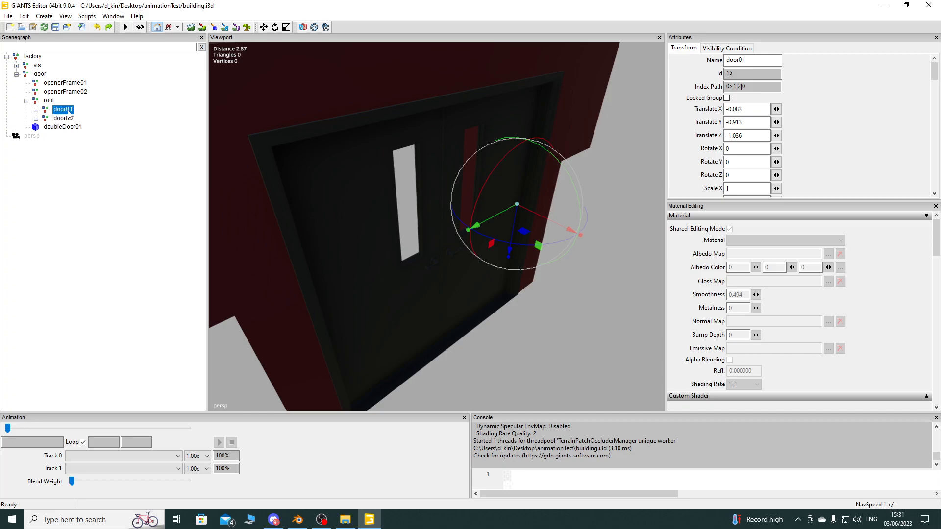
# Expand door01 and select it to examine its child nodes and its pivot on the door.
pyautogui.click(37, 116)
pyautogui.click(36, 110)
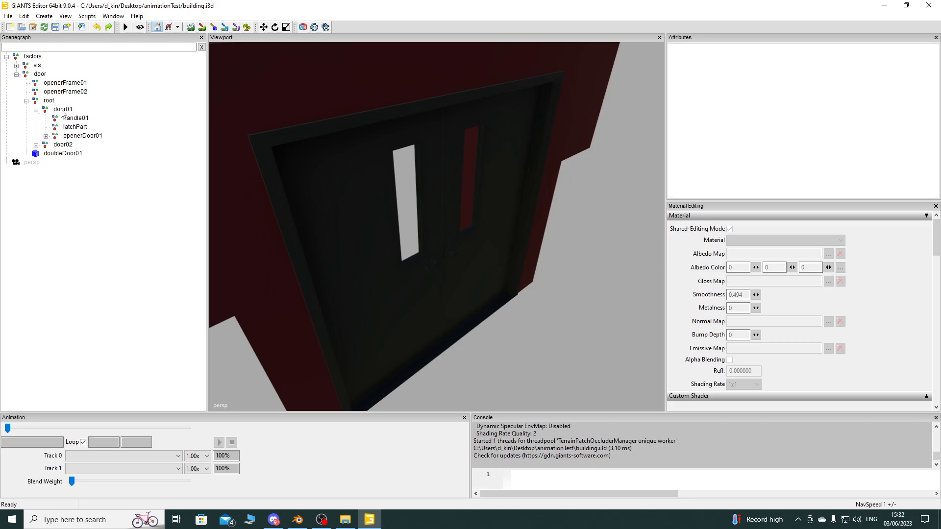
pyautogui.click(62, 110)
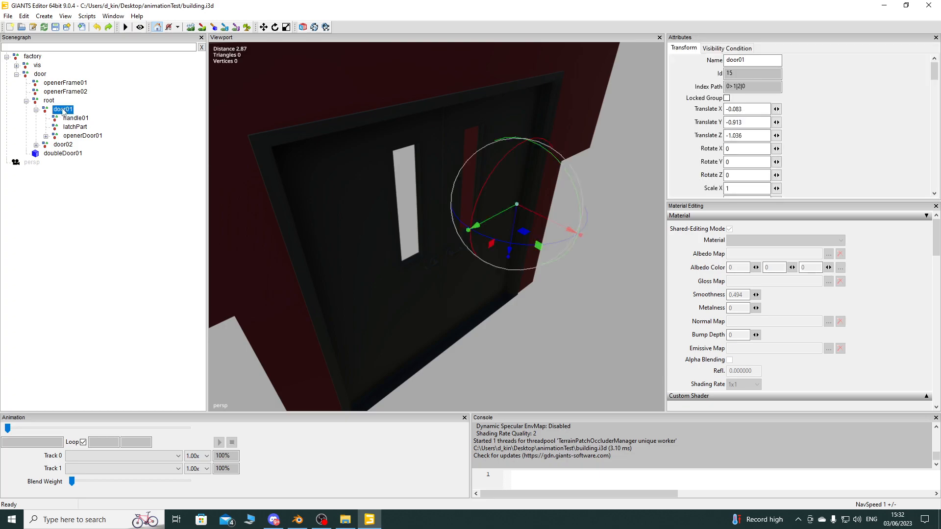
# Collapse the door01, root and door nodes, and bring the whole building into view.
pyautogui.click(34, 108)
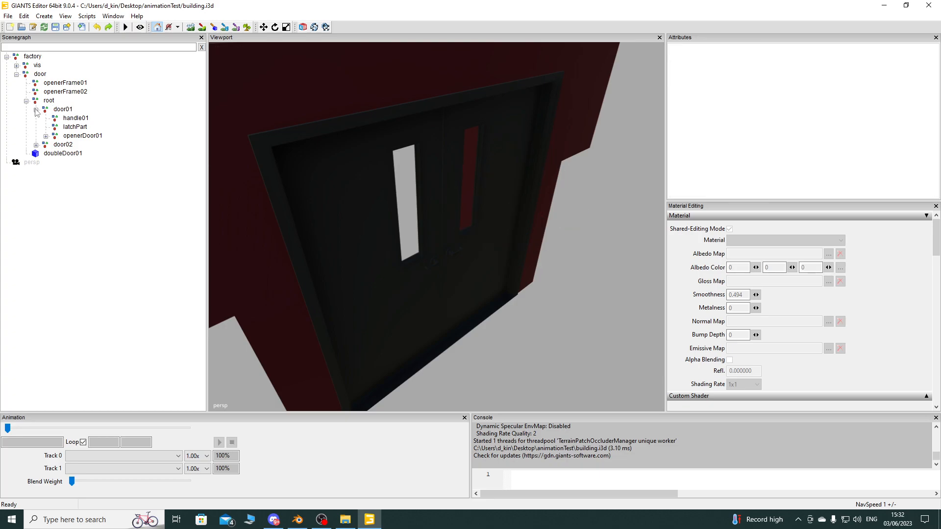
pyautogui.click(36, 109)
pyautogui.click(26, 101)
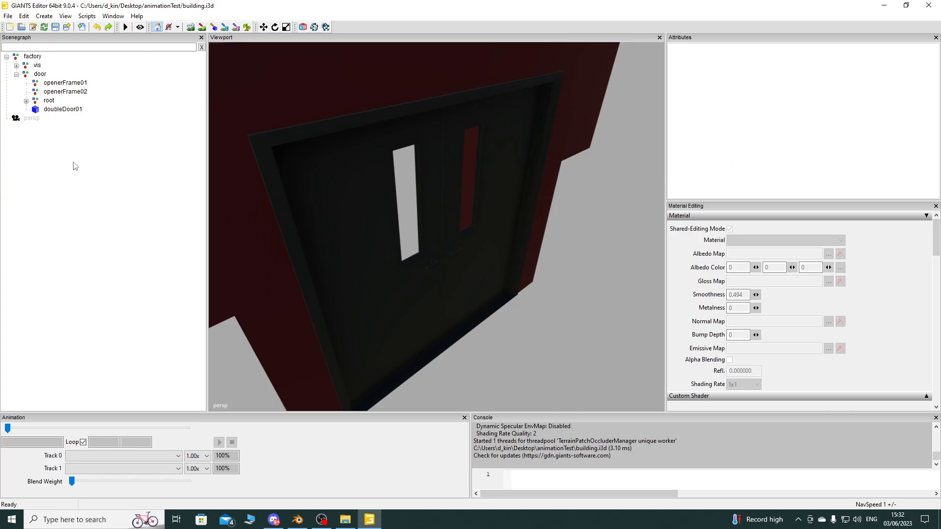
pyautogui.click(17, 75)
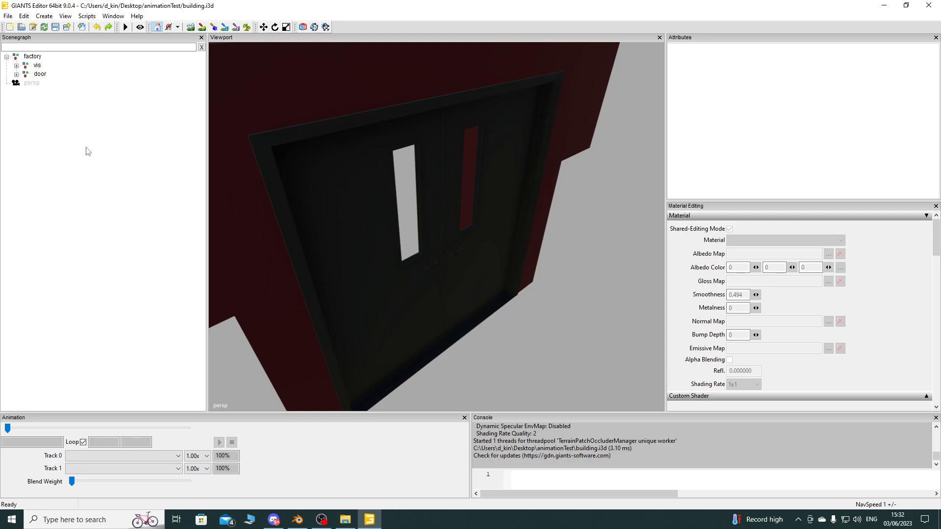
pyautogui.scroll(-10, 486, 158)
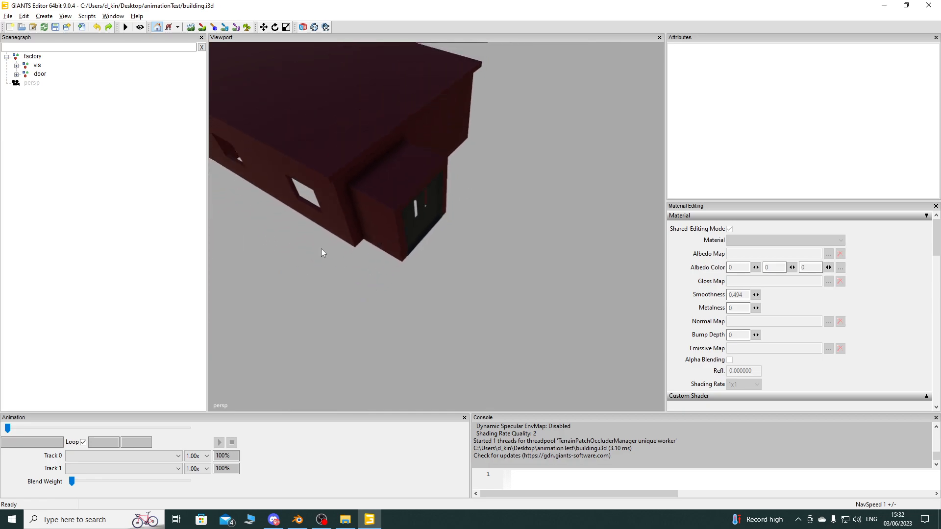
pyautogui.keyDown('alt'); pyautogui.moveTo(328, 248); pyautogui.dragTo(325, 157); pyautogui.keyUp('alt')
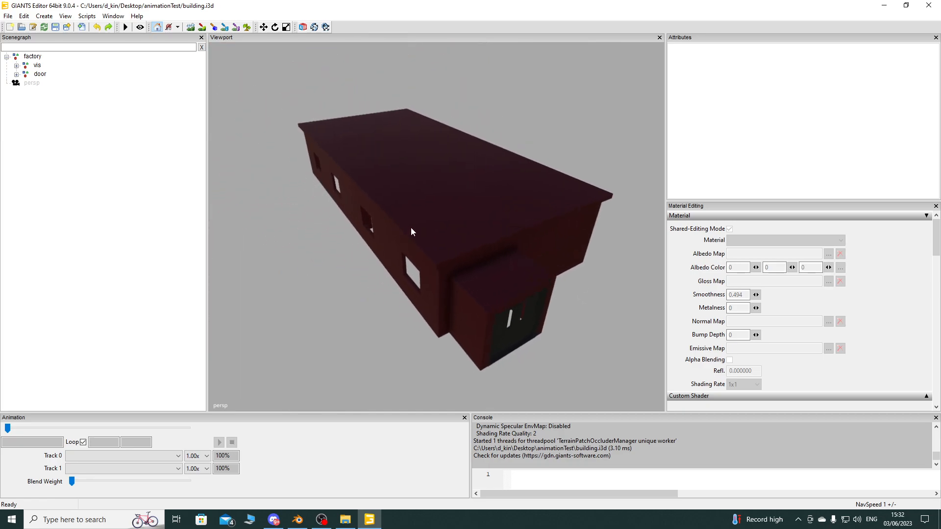